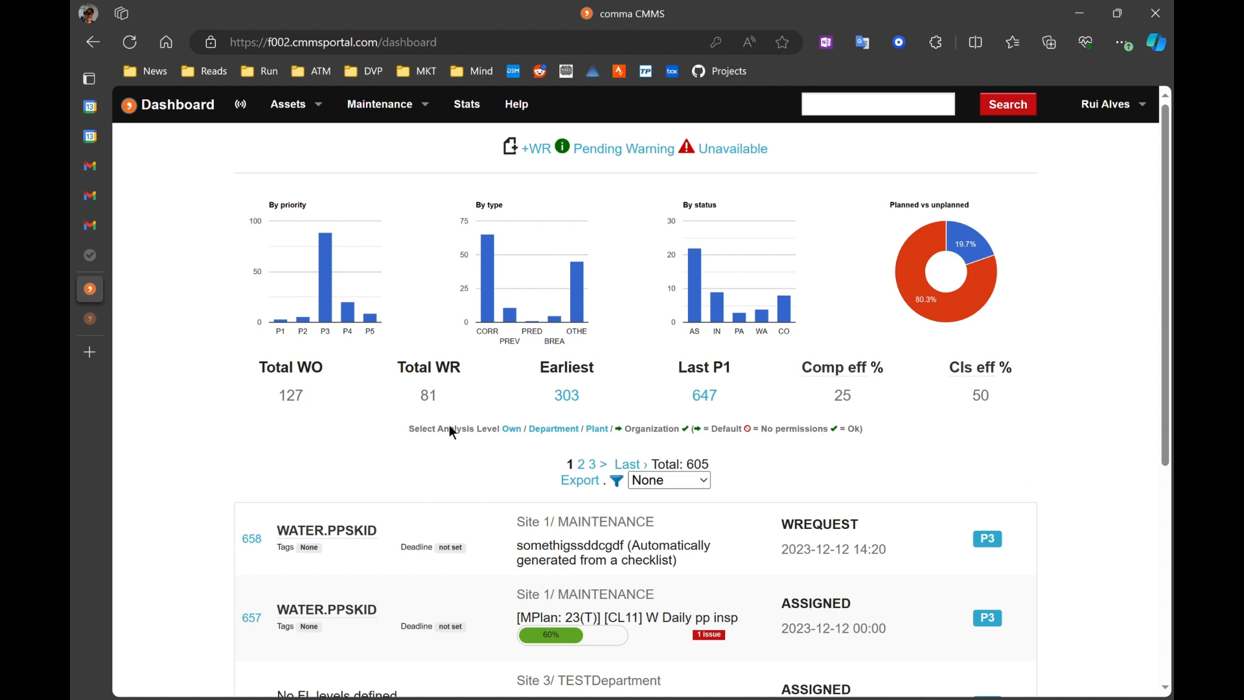
{"action": "left_click", "coordinate": [382, 105]}
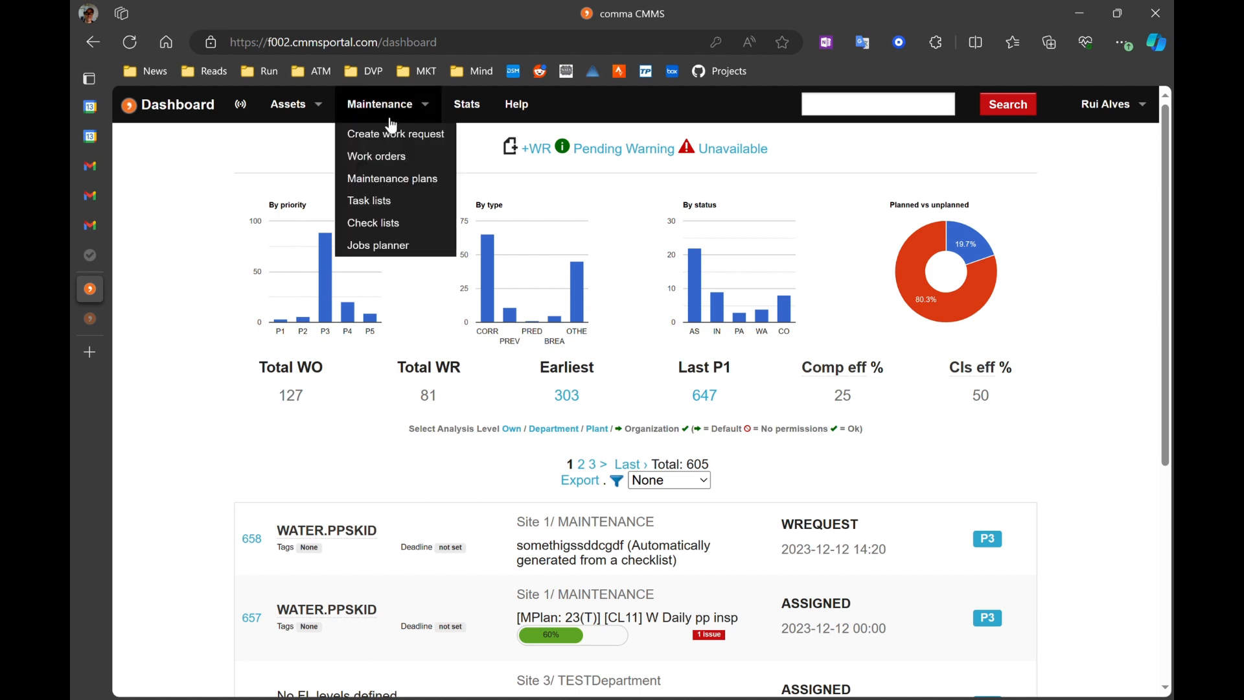
{"action": "left_click", "coordinate": [389, 206]}
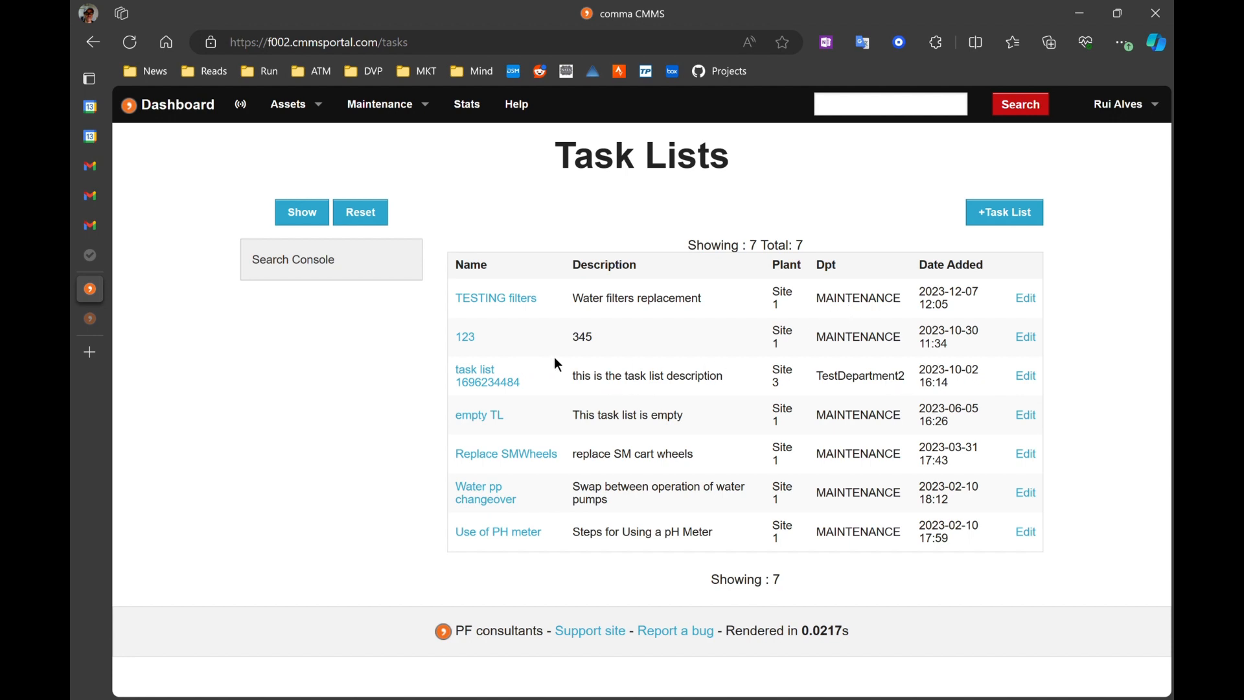
{"action": "left_click", "coordinate": [485, 383]}
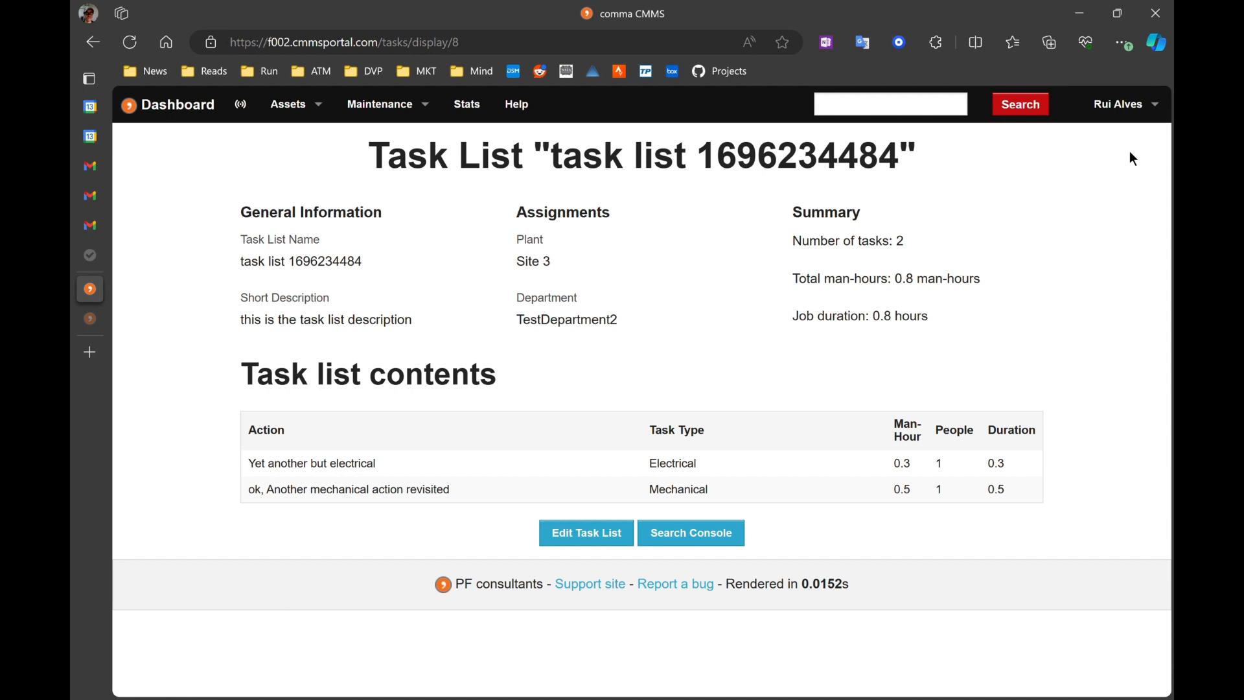
Step: Open the Task Lists module configuration and review the existing task types available for editing
{"action": "left_click", "coordinate": [1152, 105]}
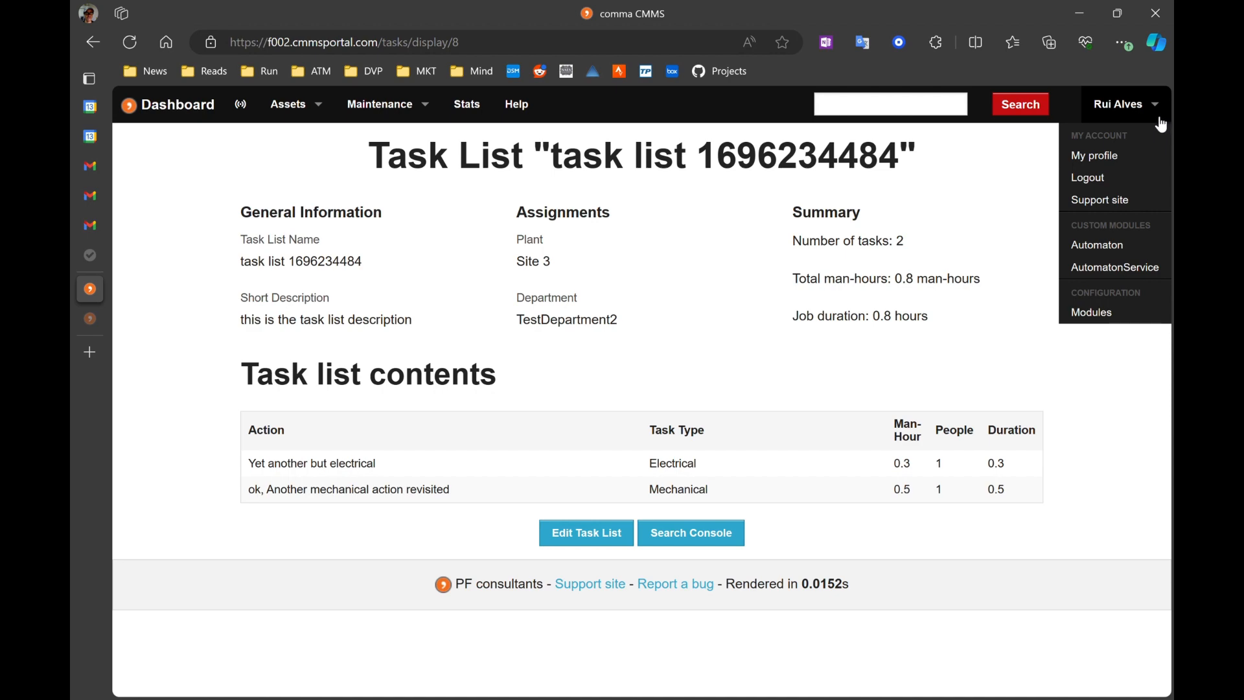
{"action": "left_click", "coordinate": [1112, 313]}
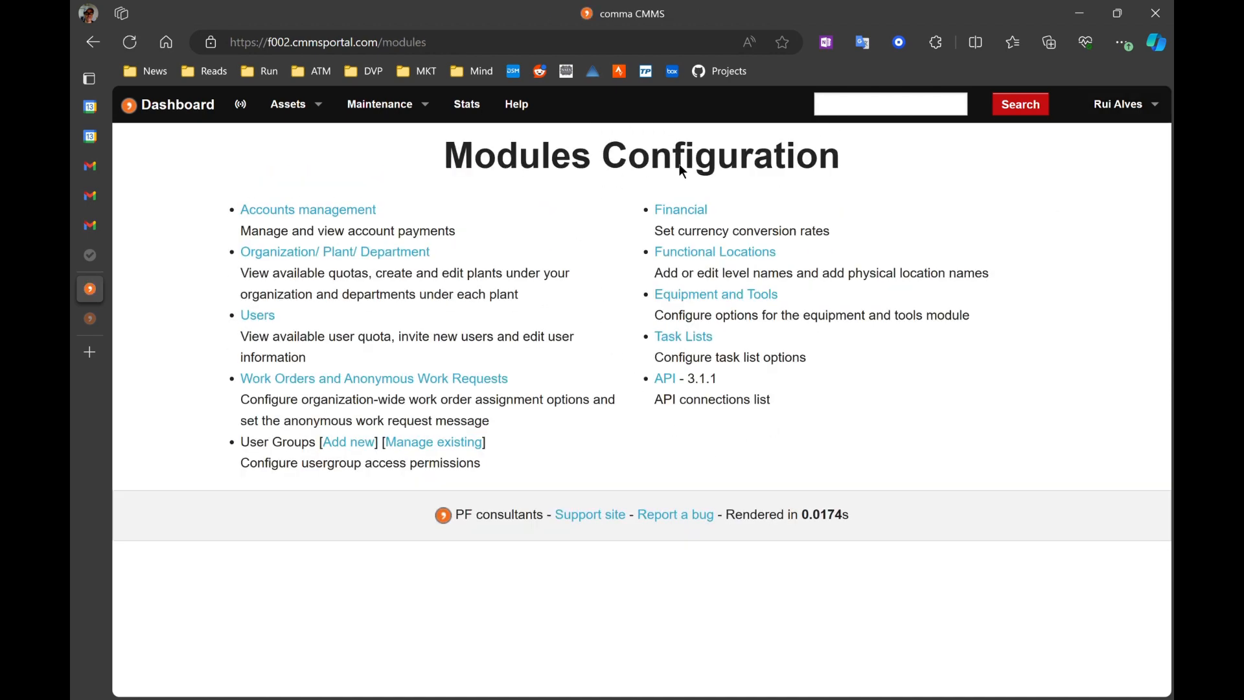
{"action": "left_click", "coordinate": [699, 349]}
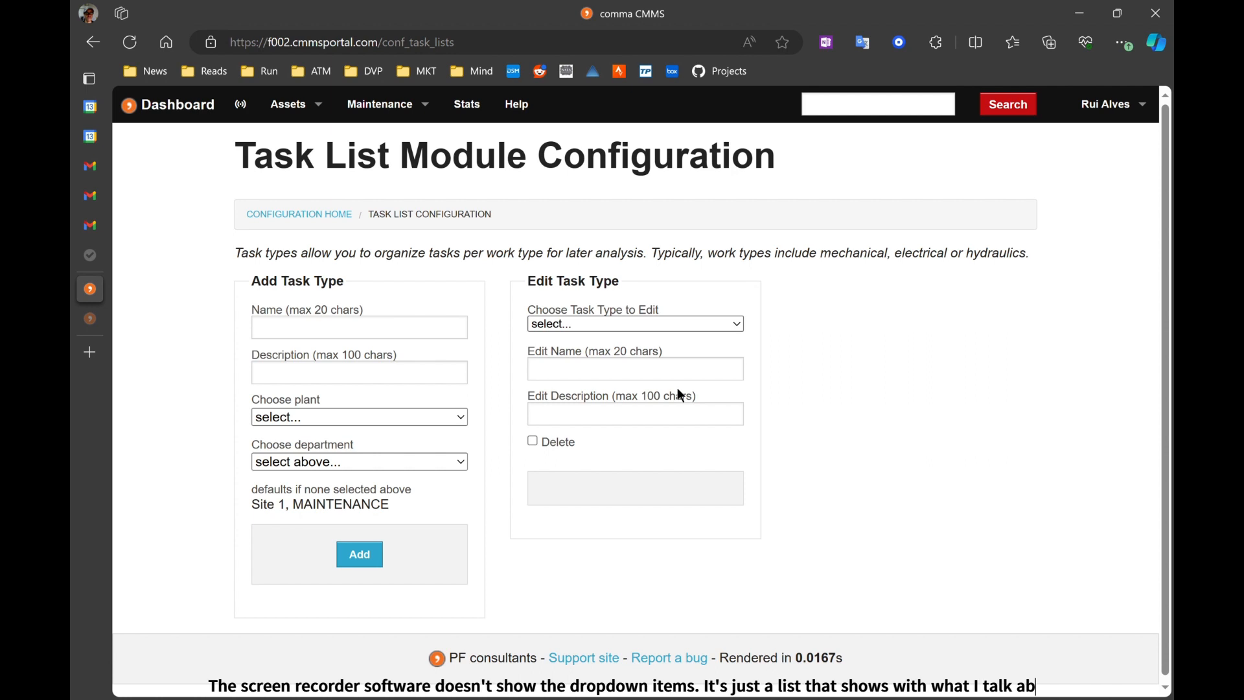
{"action": "left_click", "coordinate": [376, 340]}
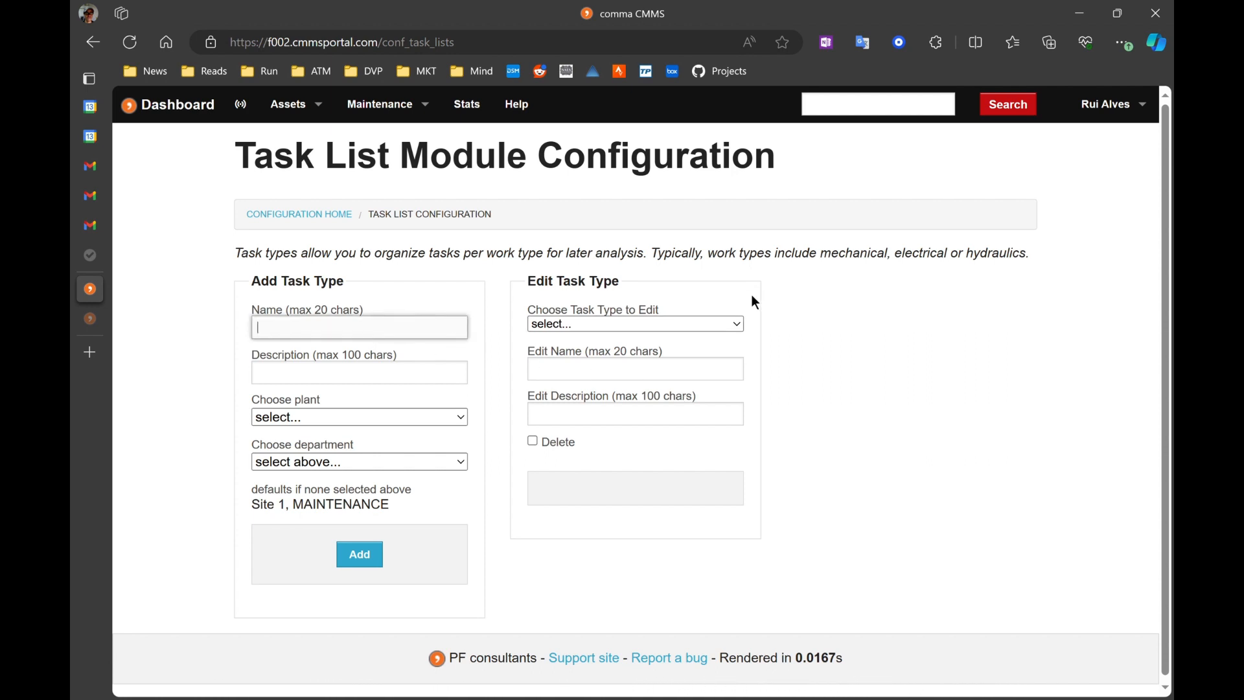
{"action": "left_click", "coordinate": [691, 320]}
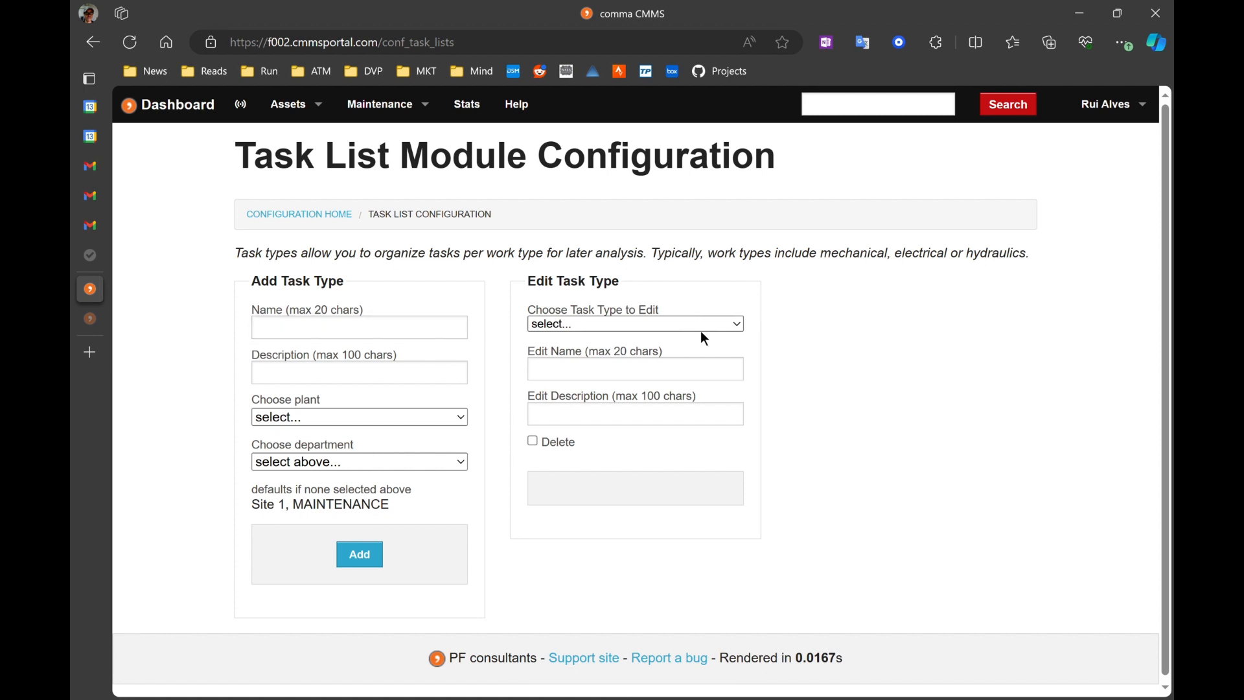
{"action": "left_click", "coordinate": [418, 334]}
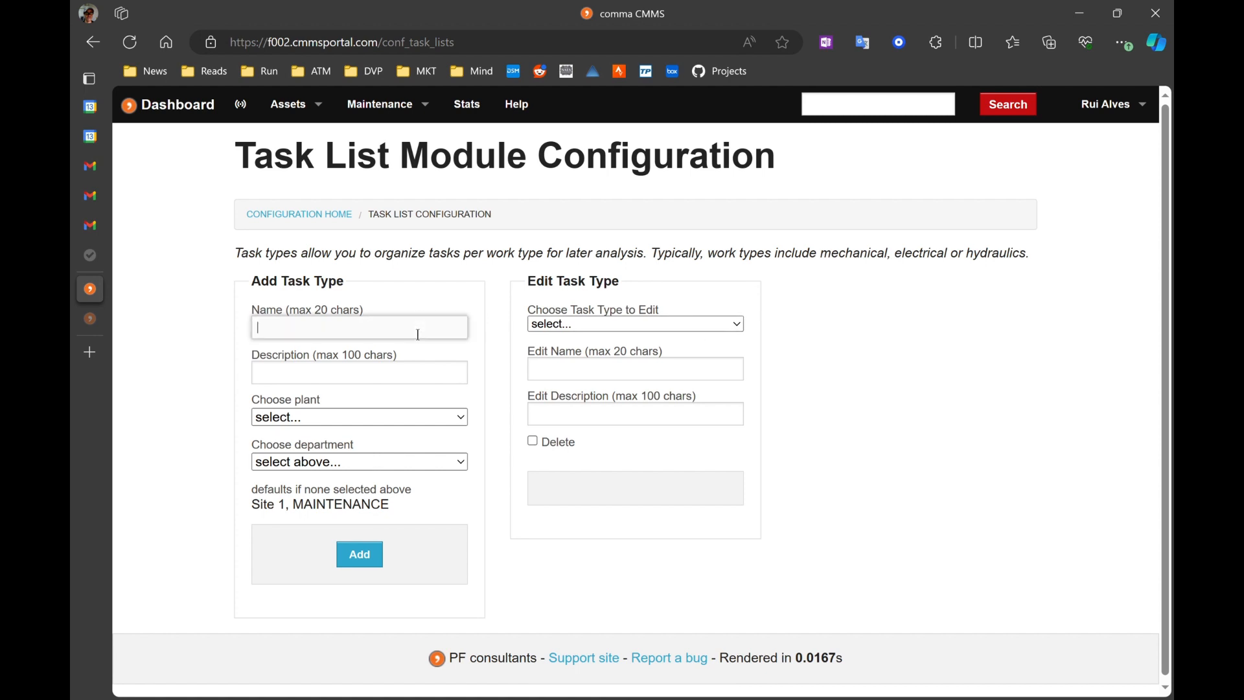
Step: Add a task type named Hydraulic with the description 'For all hydraulic jobs'
{"action": "type", "text": "hydraulic"}
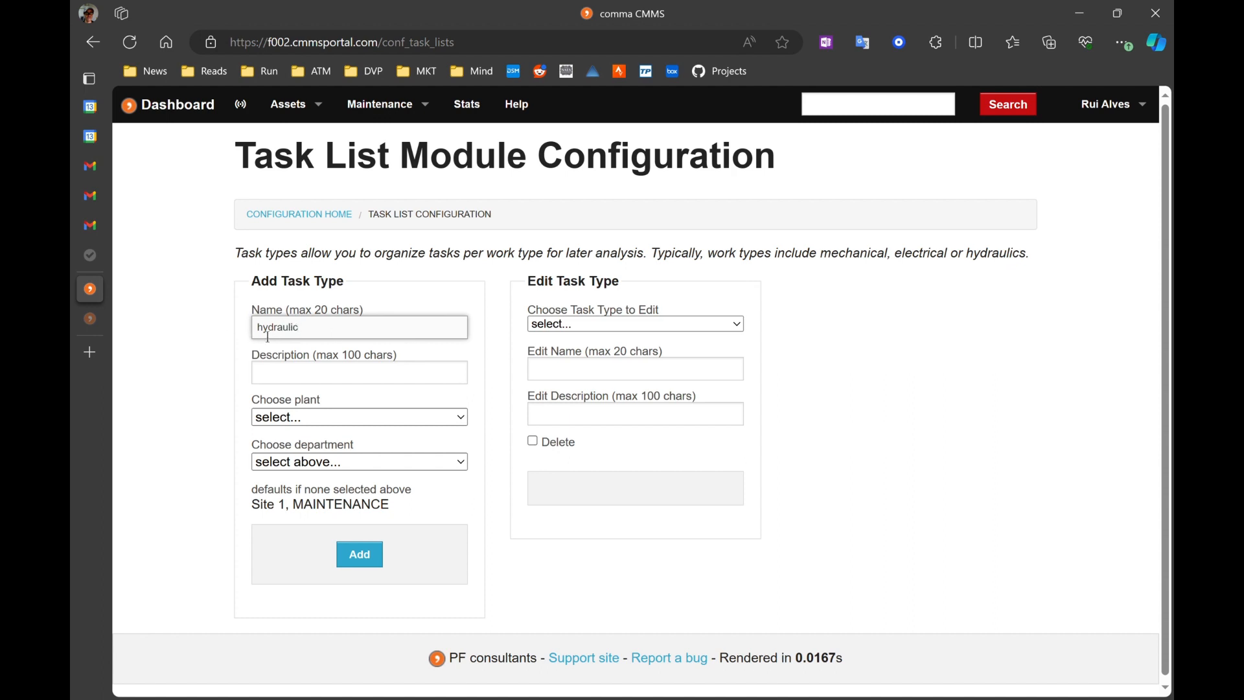
{"action": "key", "text": "Delete"}
{"action": "type", "text": "H"}
{"action": "left_click", "coordinate": [290, 371]}
{"action": "type", "text": "For all "}
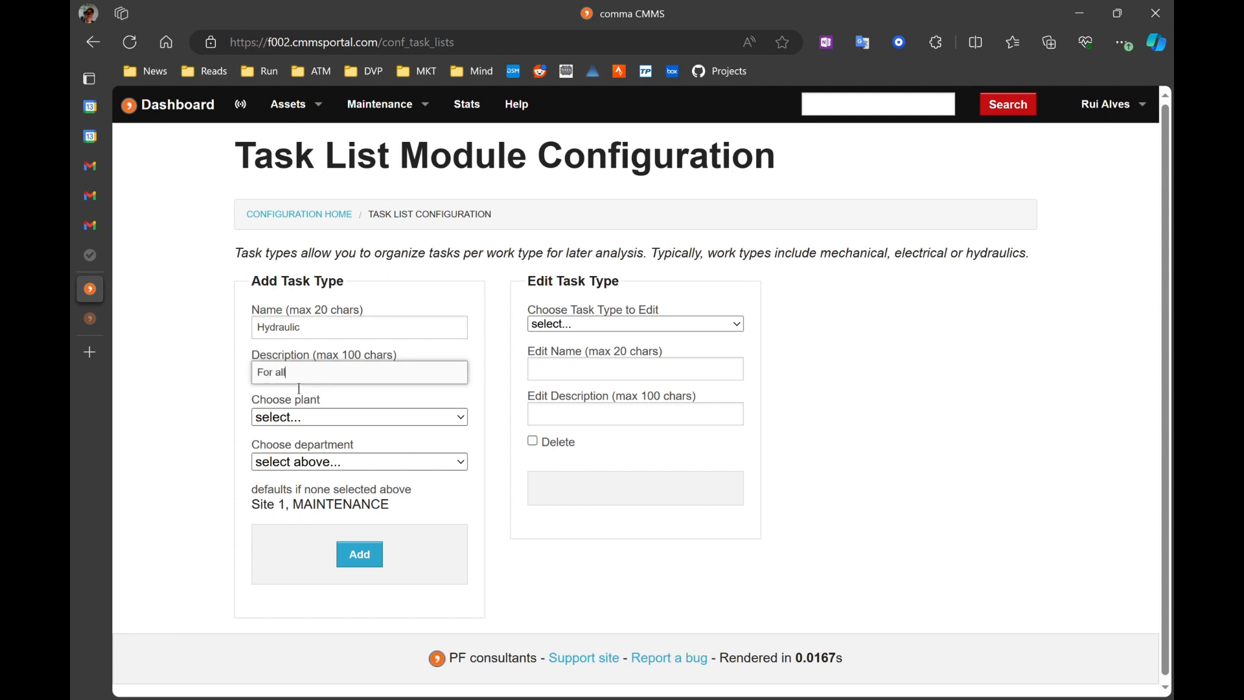
{"action": "type", "text": "hysdraulix jobs"}
{"action": "left_click", "coordinate": [360, 553]}
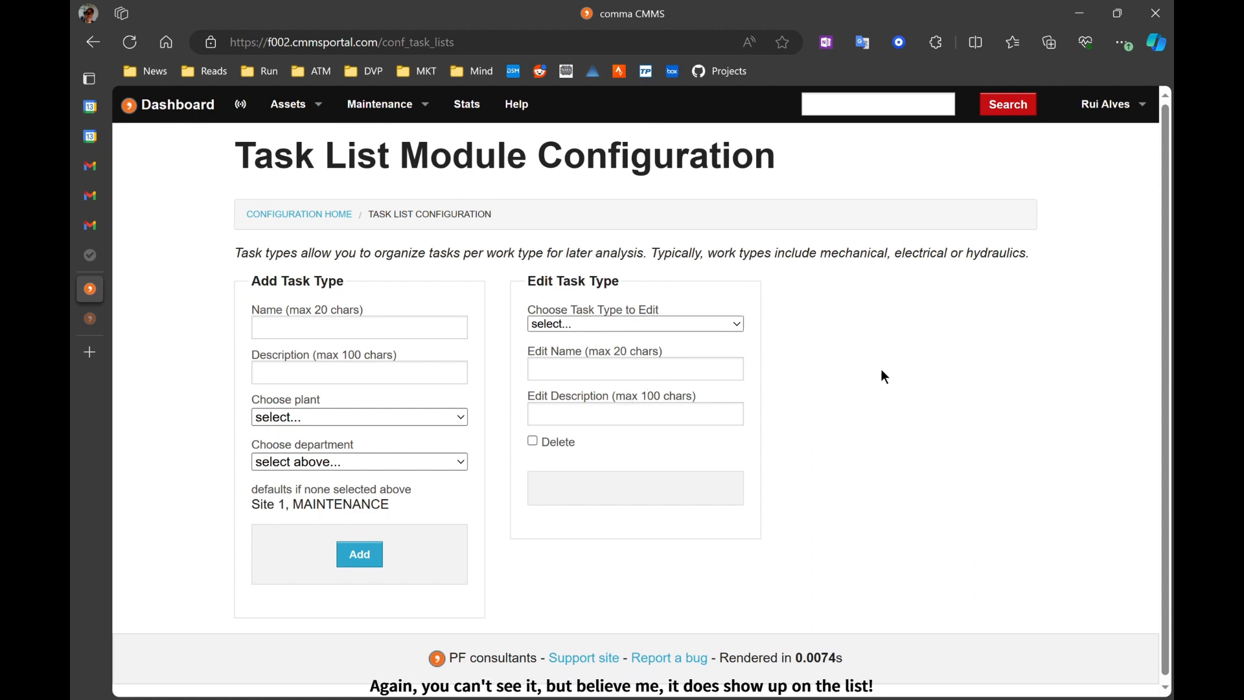
Step: Open the active users editing page in the users configuration and look over its fields
{"action": "left_click", "coordinate": [1153, 111]}
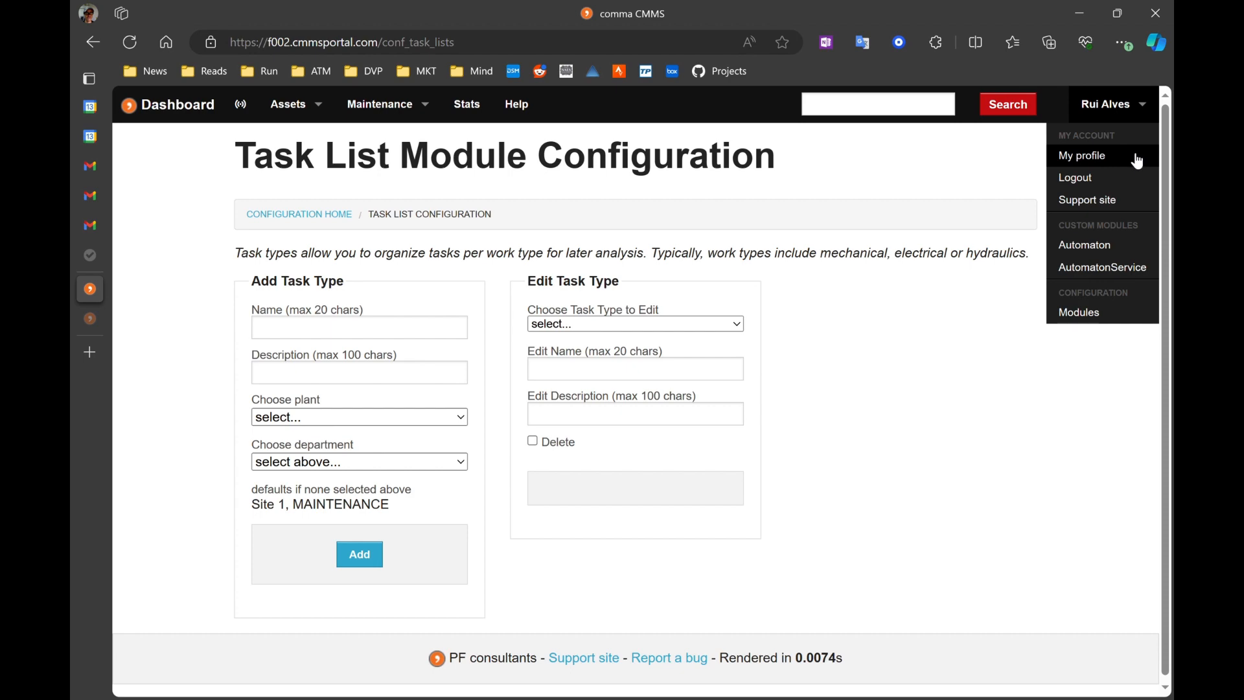
{"action": "left_click", "coordinate": [1081, 318]}
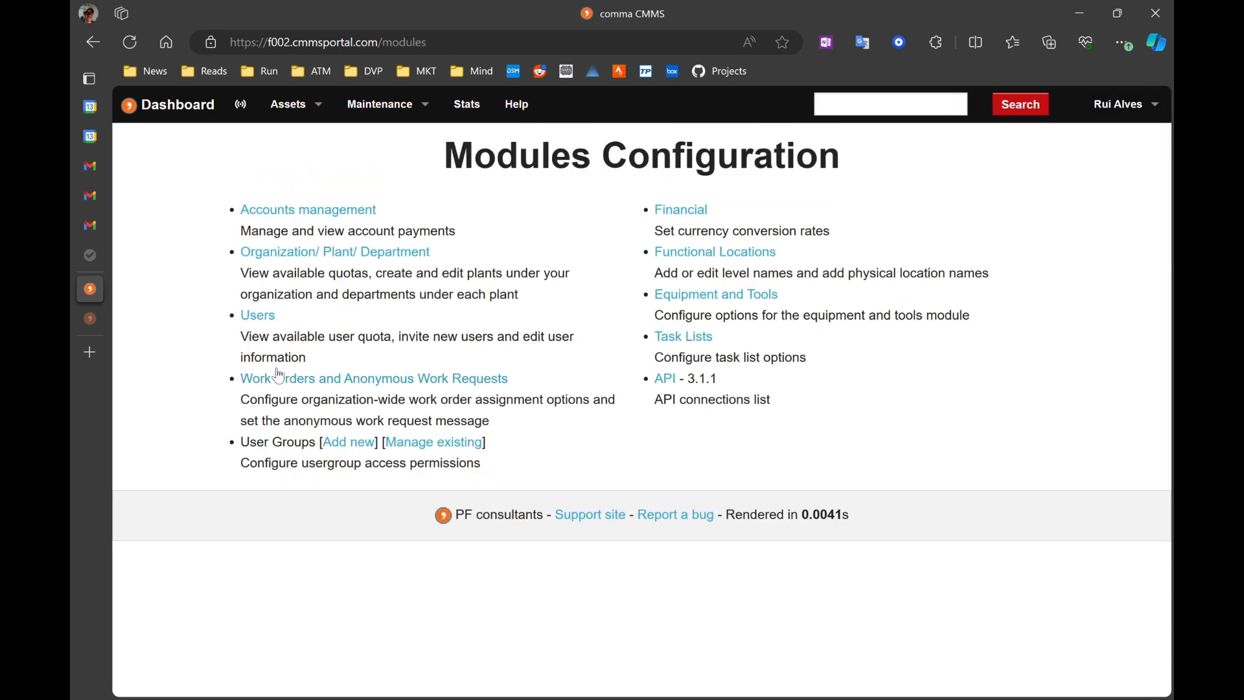
{"action": "left_click", "coordinate": [271, 320]}
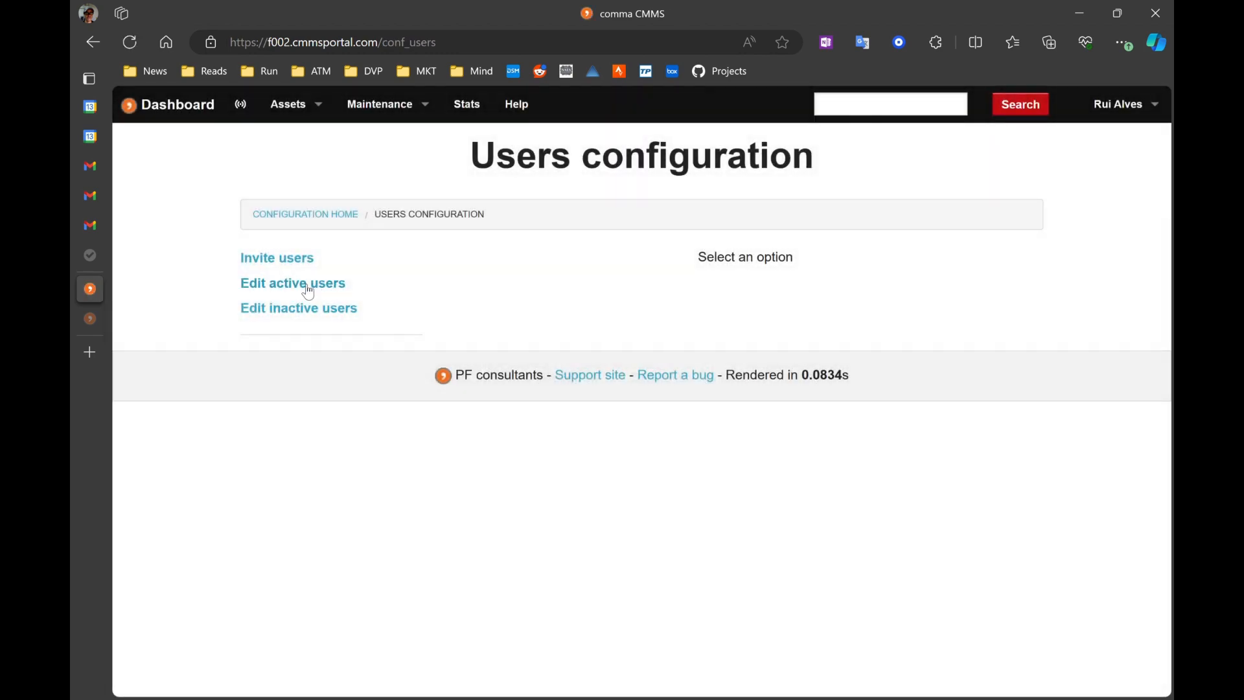
{"action": "left_click", "coordinate": [307, 287]}
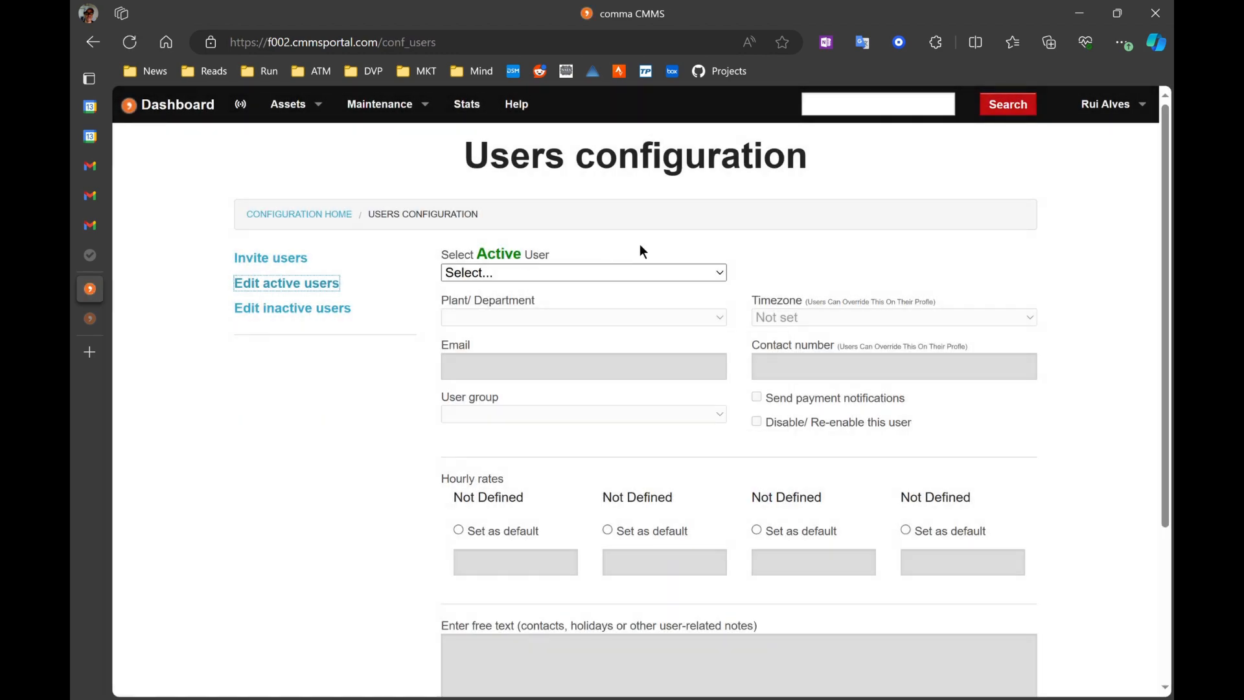
{"action": "scroll", "coordinate": [554, 235], "scroll_direction": "down", "scroll_amount": 1}
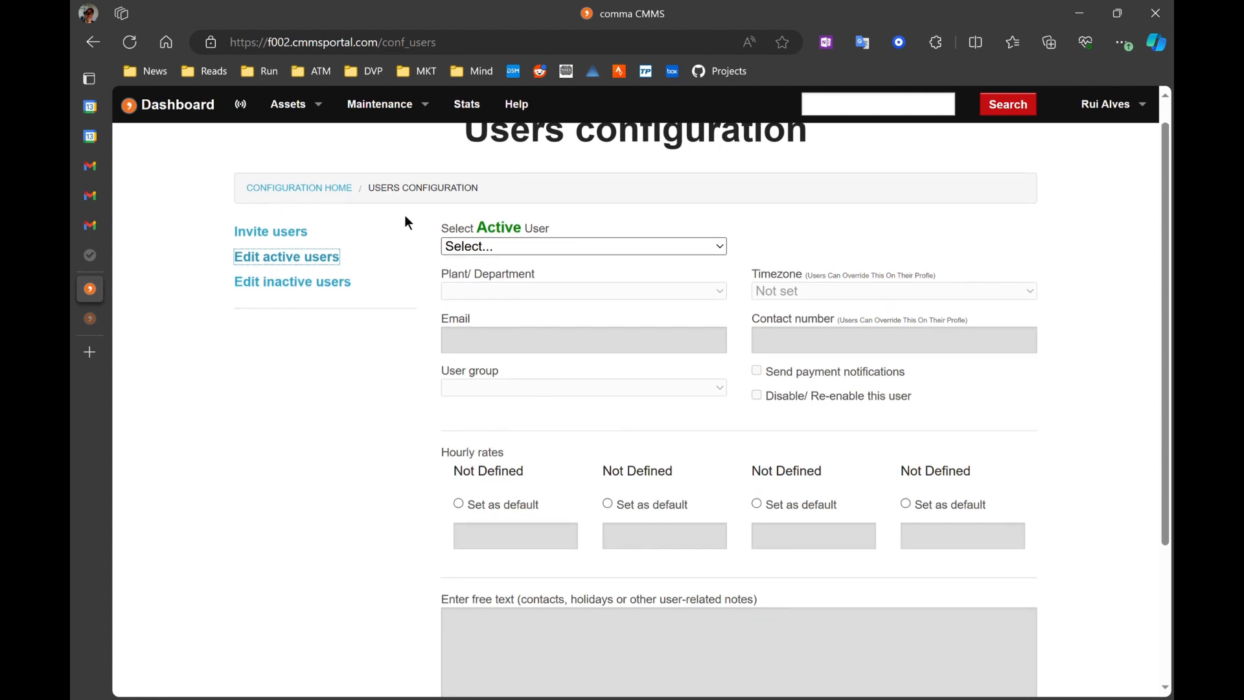
{"action": "left_click", "coordinate": [302, 188]}
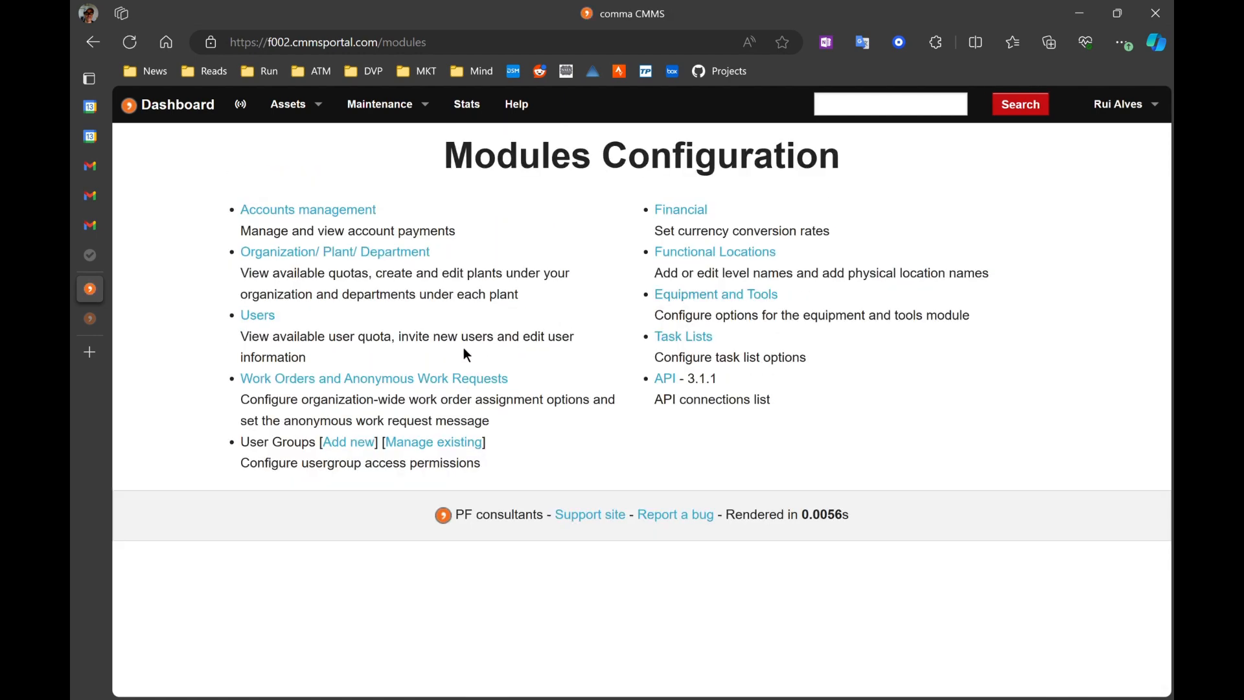
Step: Examine the plant hourly rates for Site 1 in the organization configuration
{"action": "left_click", "coordinate": [328, 252]}
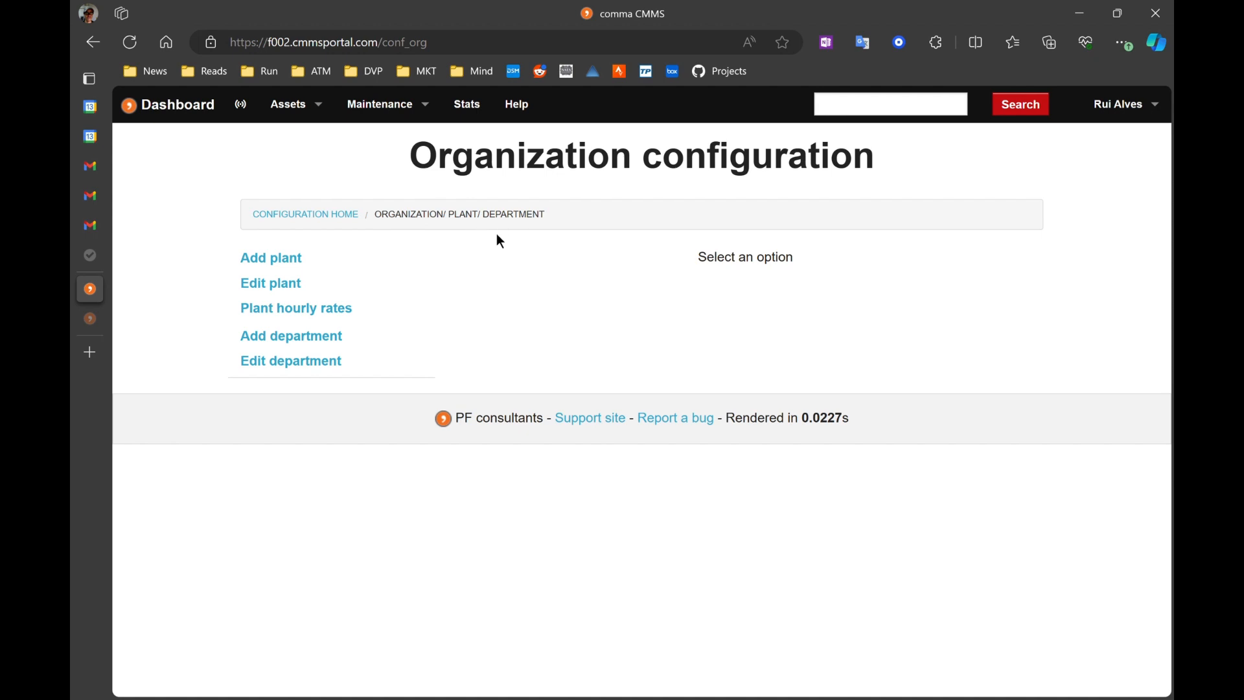
{"action": "left_click", "coordinate": [315, 318]}
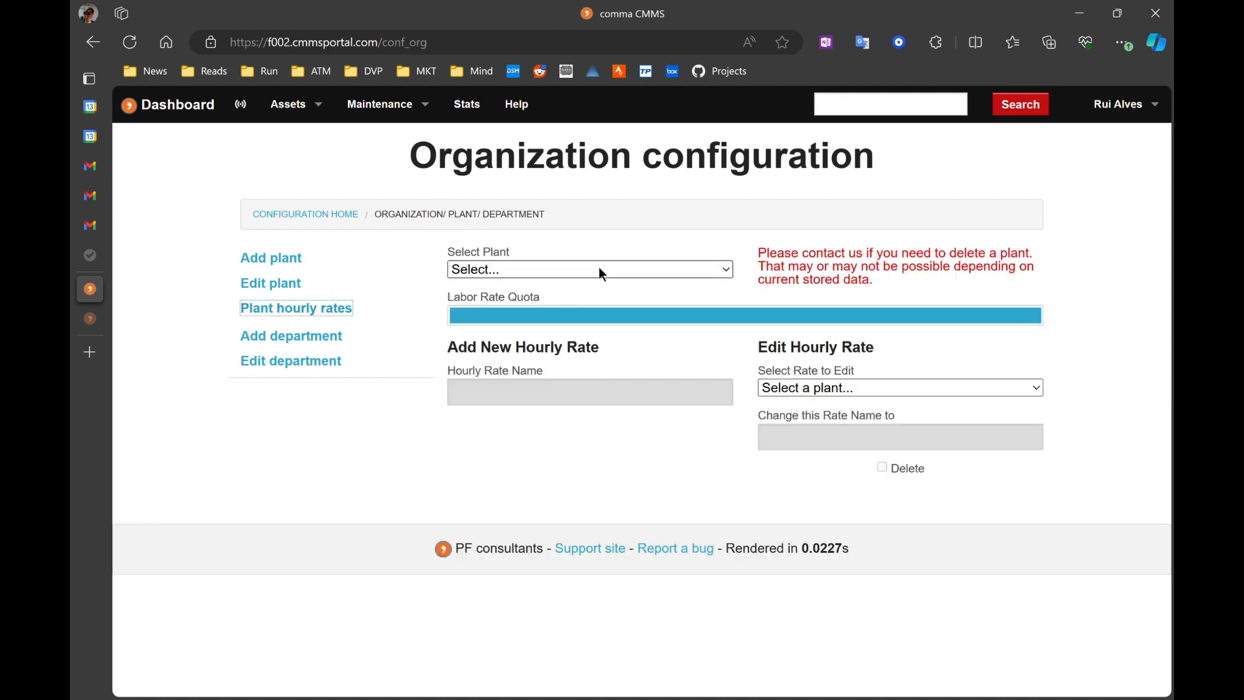
{"action": "left_click", "coordinate": [556, 310]}
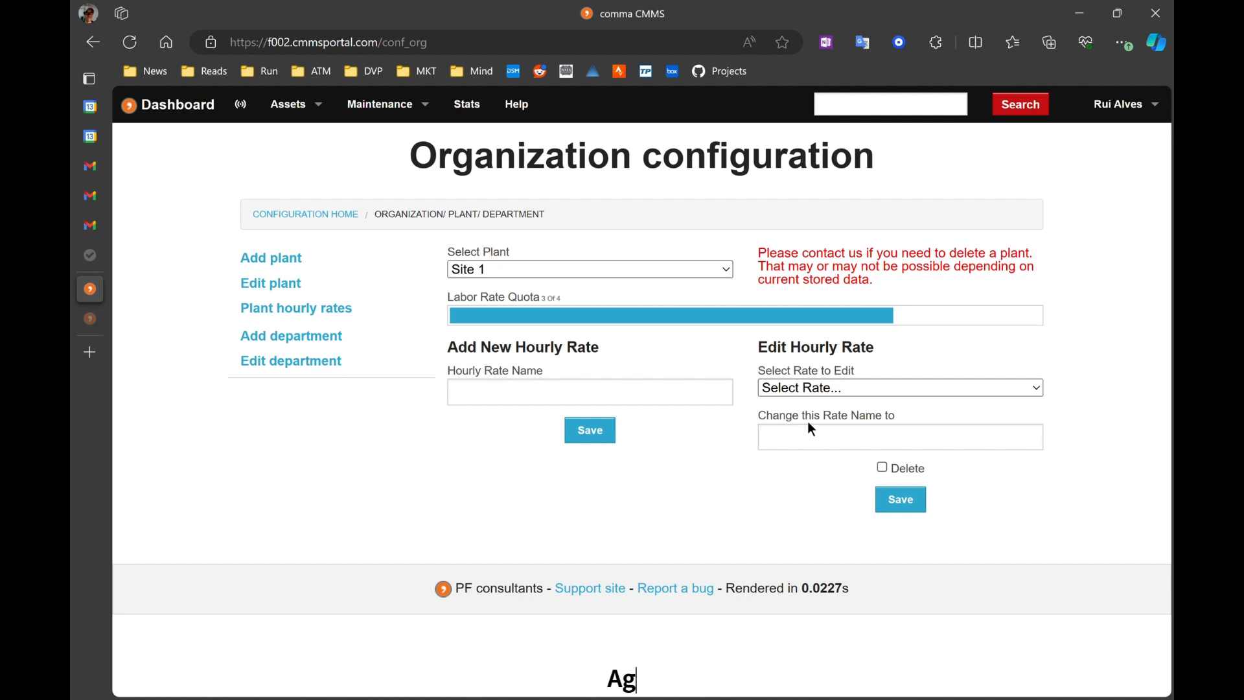
{"action": "left_click", "coordinate": [520, 403]}
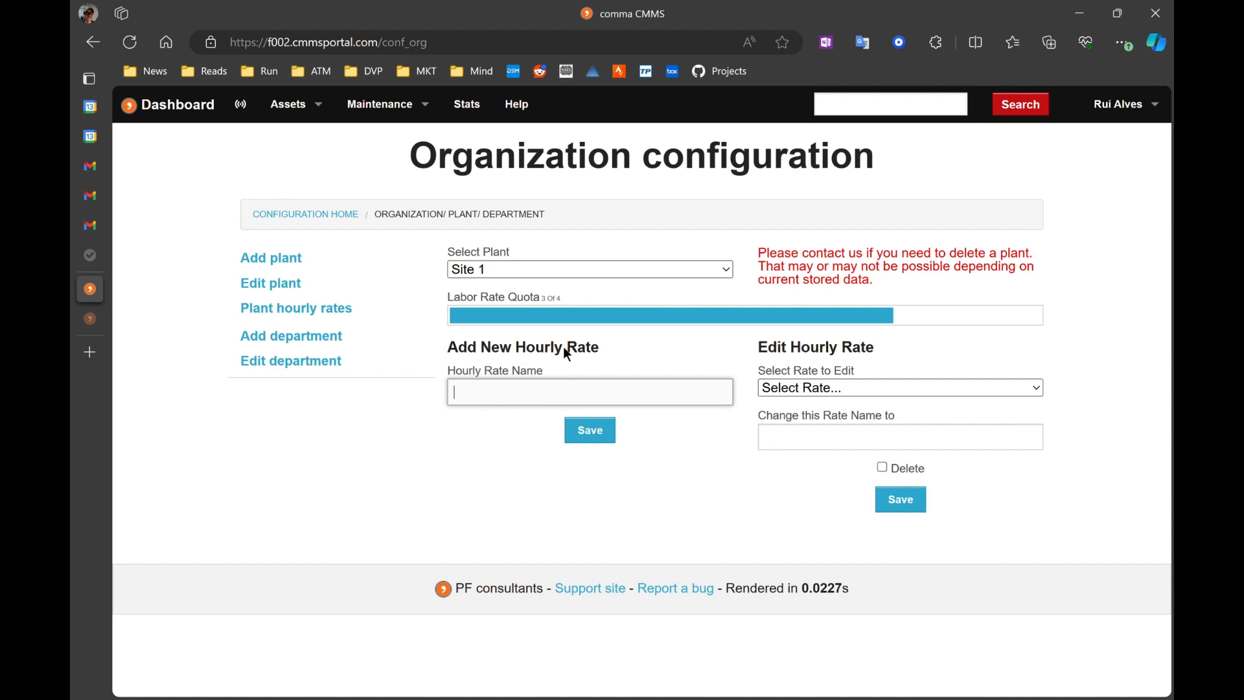
{"action": "left_click", "coordinate": [329, 219]}
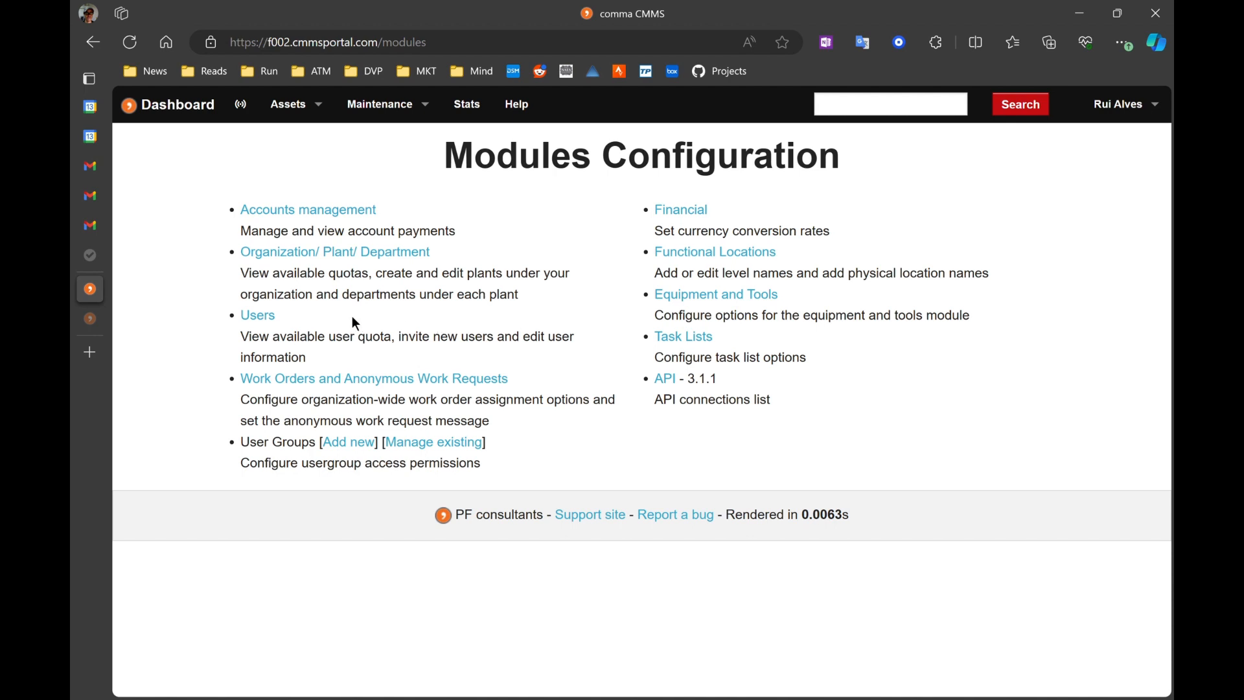
Step: Review the hourly rates and details of two active users in the users configuration
{"action": "left_click", "coordinate": [274, 322]}
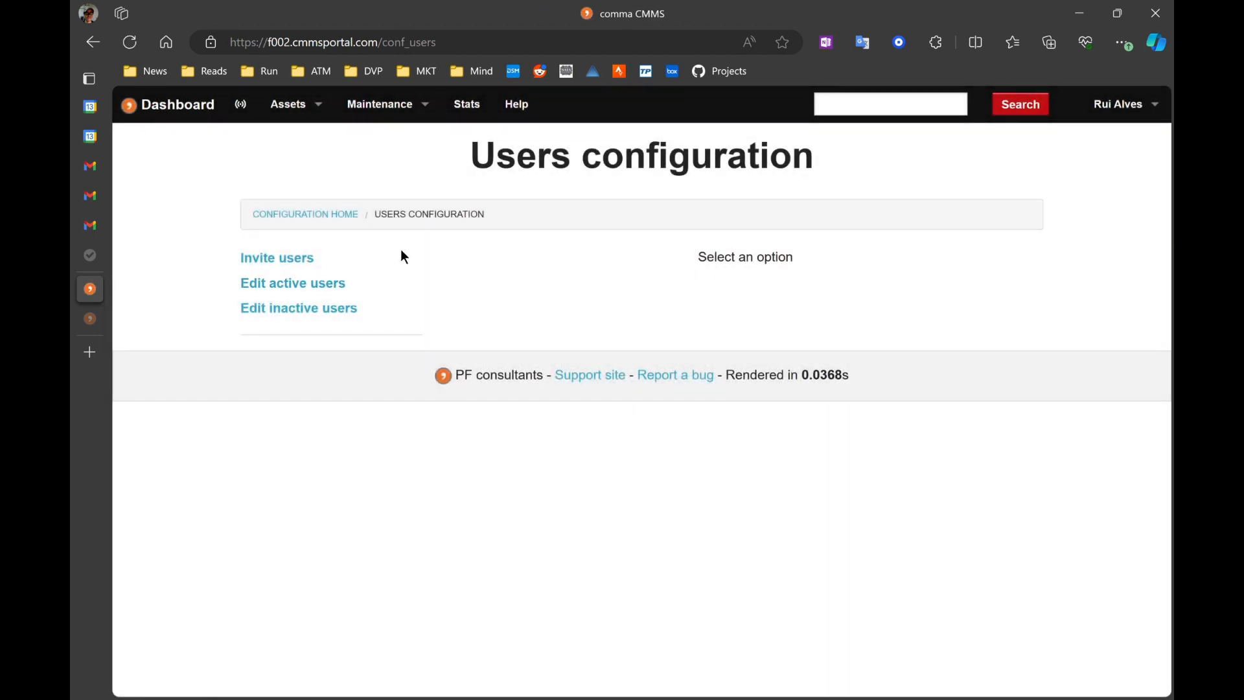
{"action": "left_click", "coordinate": [285, 292]}
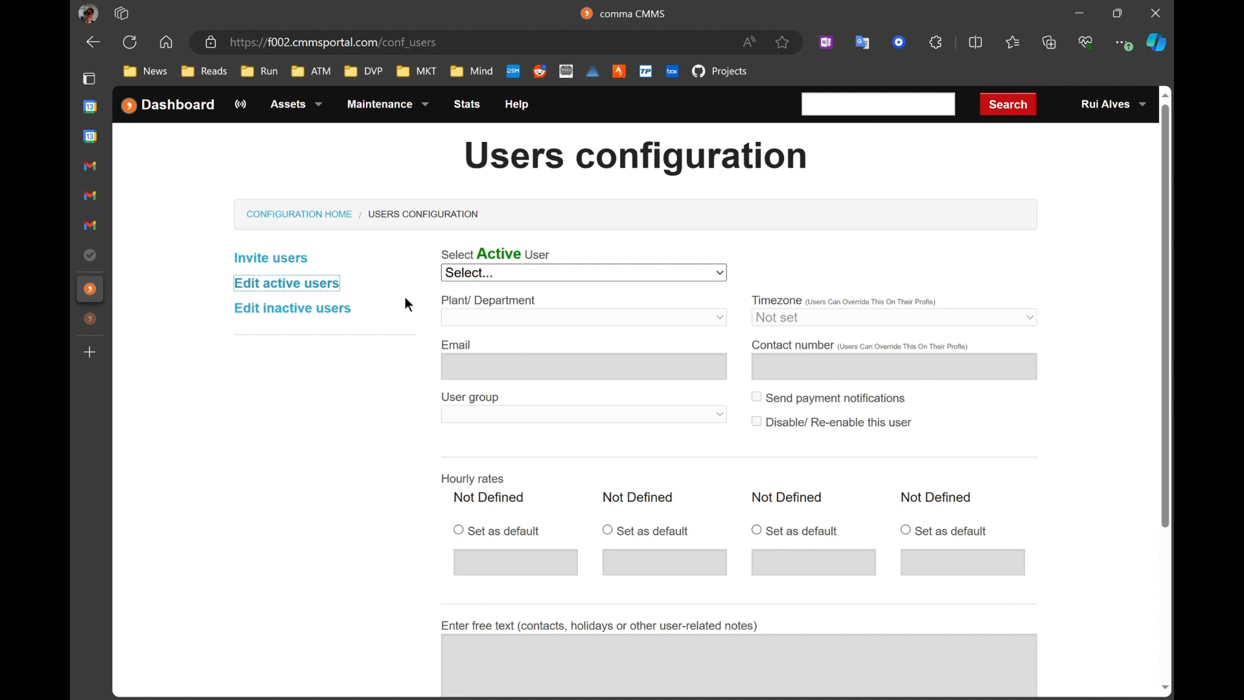
{"action": "left_click", "coordinate": [496, 271]}
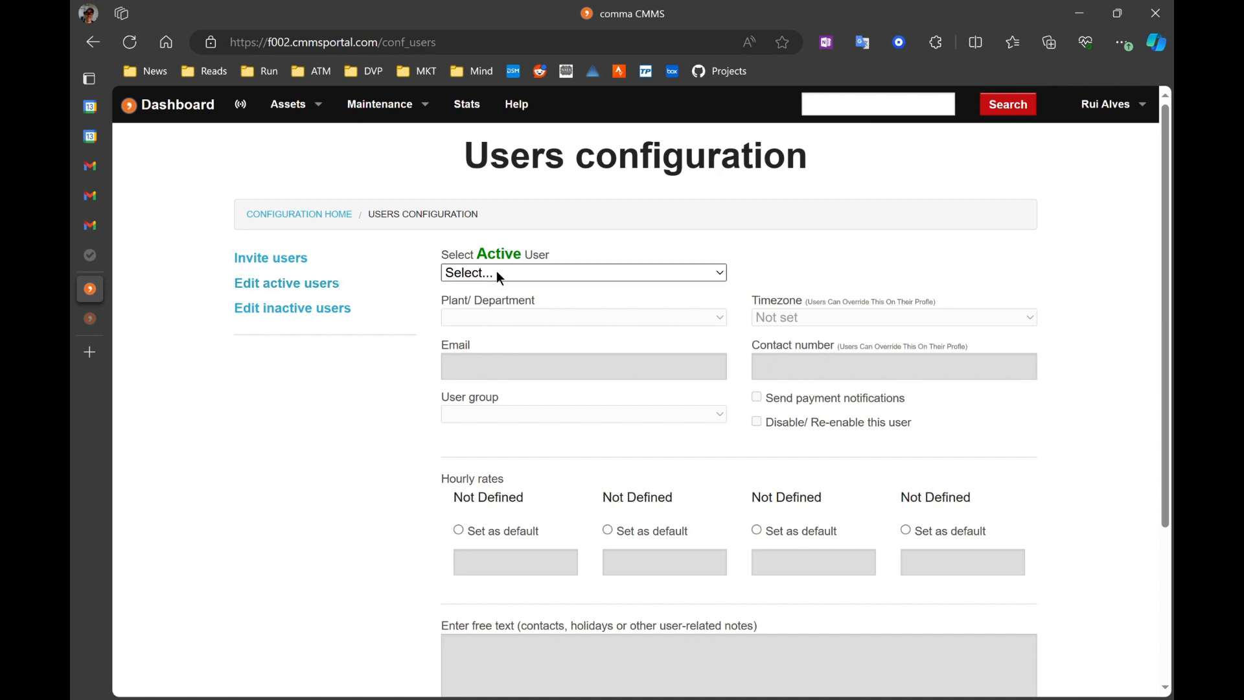
{"action": "left_click", "coordinate": [504, 326]}
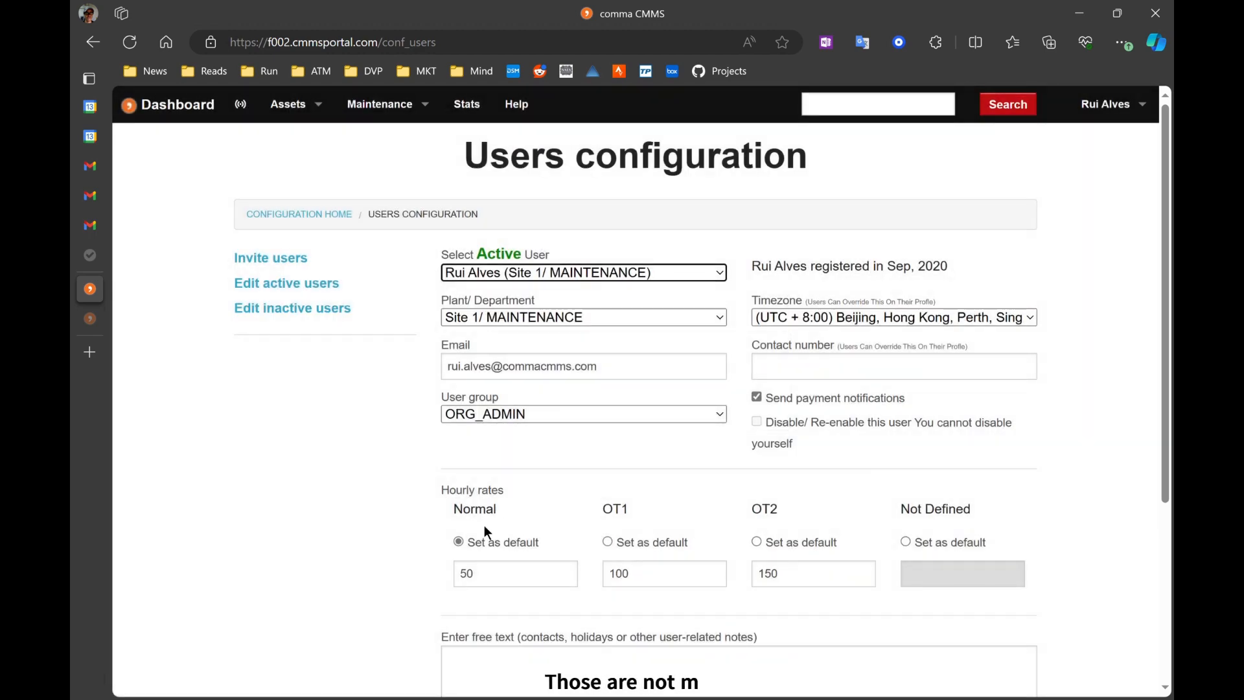
{"action": "scroll", "coordinate": [490, 526], "scroll_direction": "down", "scroll_amount": 1}
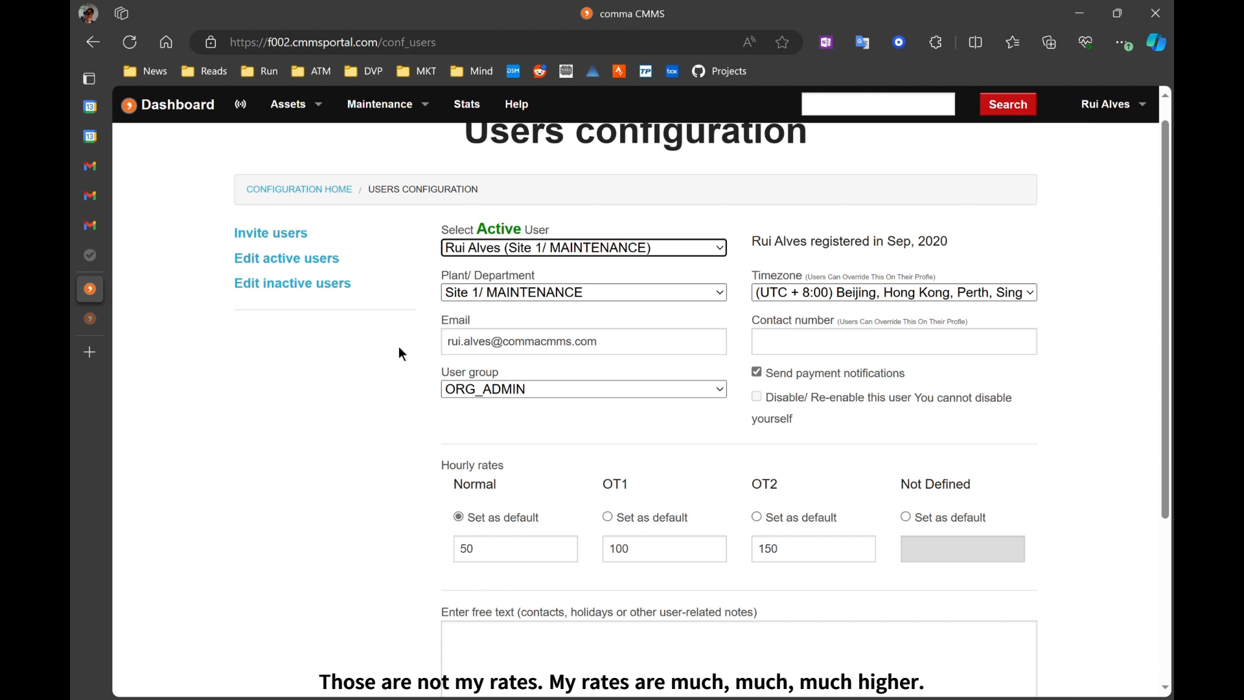
{"action": "scroll", "coordinate": [655, 484], "scroll_direction": "down", "scroll_amount": 1}
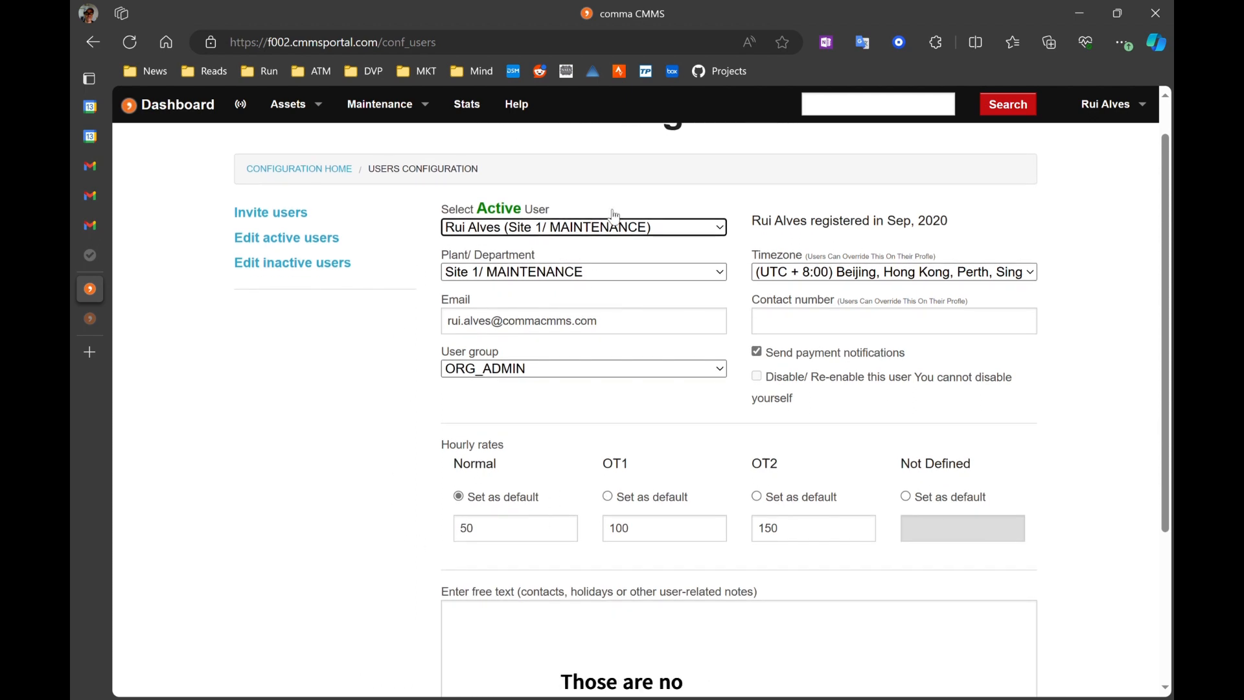
{"action": "left_click", "coordinate": [535, 301]}
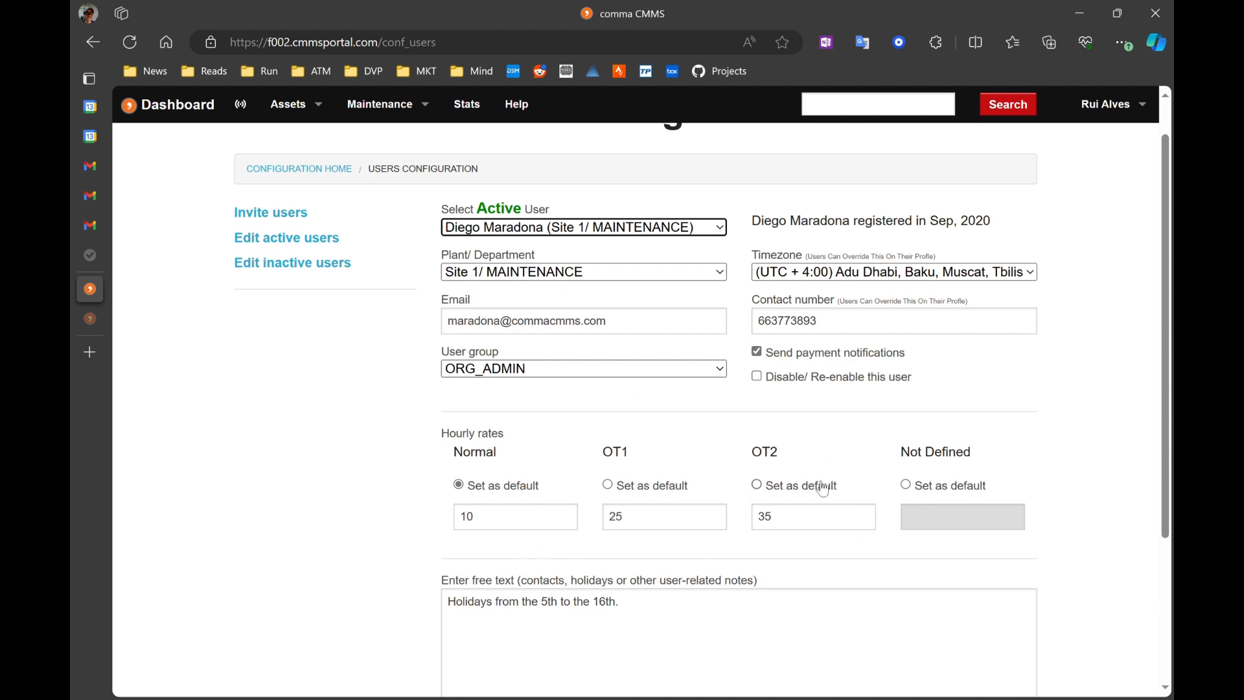
{"action": "scroll", "coordinate": [820, 487], "scroll_direction": "up", "scroll_amount": 1}
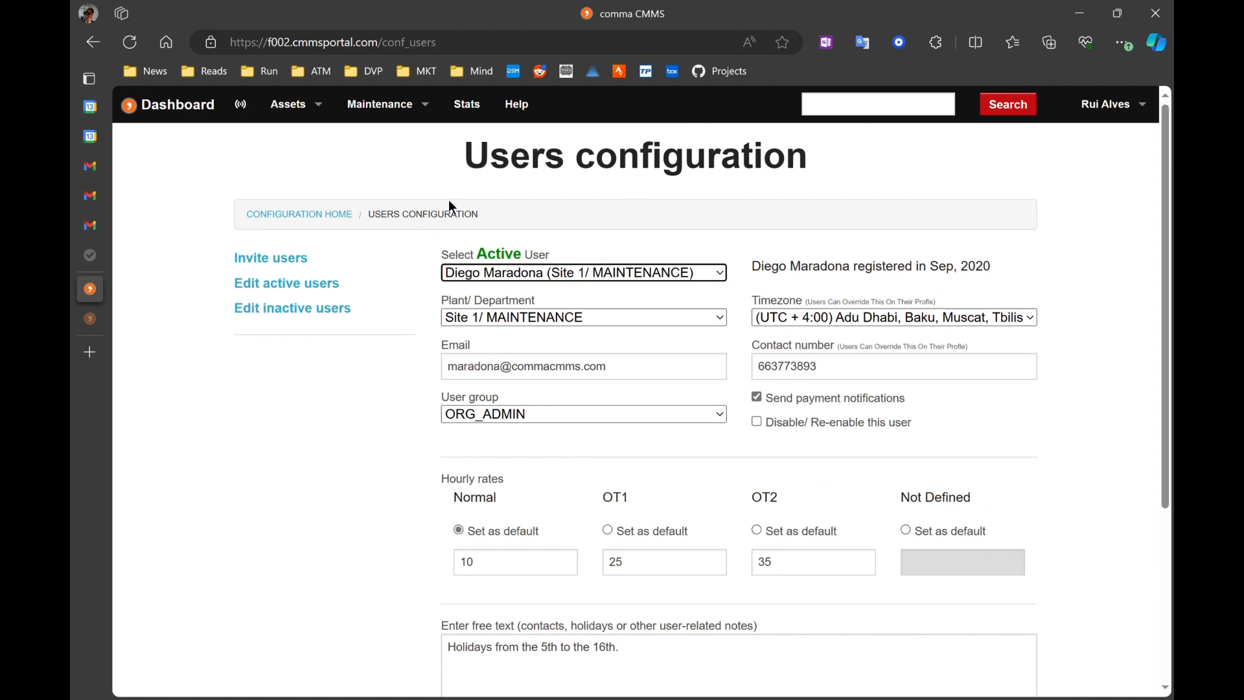
Step: Open the task lists and start adding a new task list
{"action": "mouse_move", "coordinate": [375, 114]}
{"action": "left_click", "coordinate": [380, 105]}
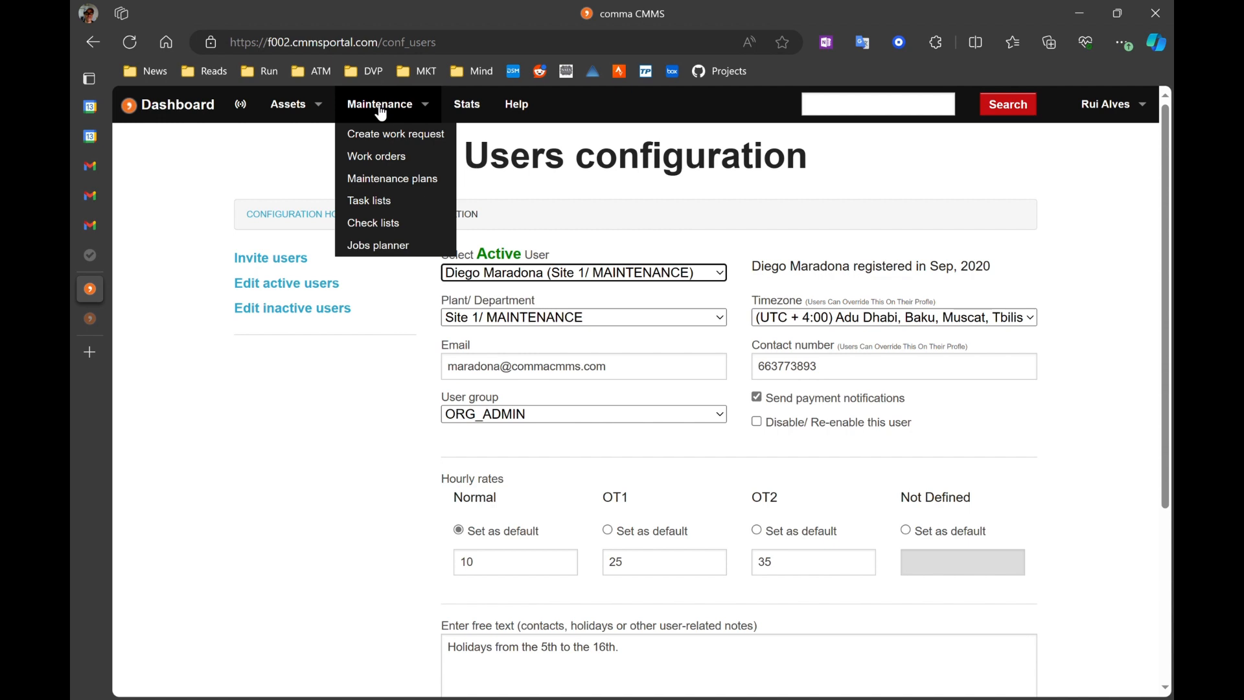
{"action": "left_click", "coordinate": [380, 201]}
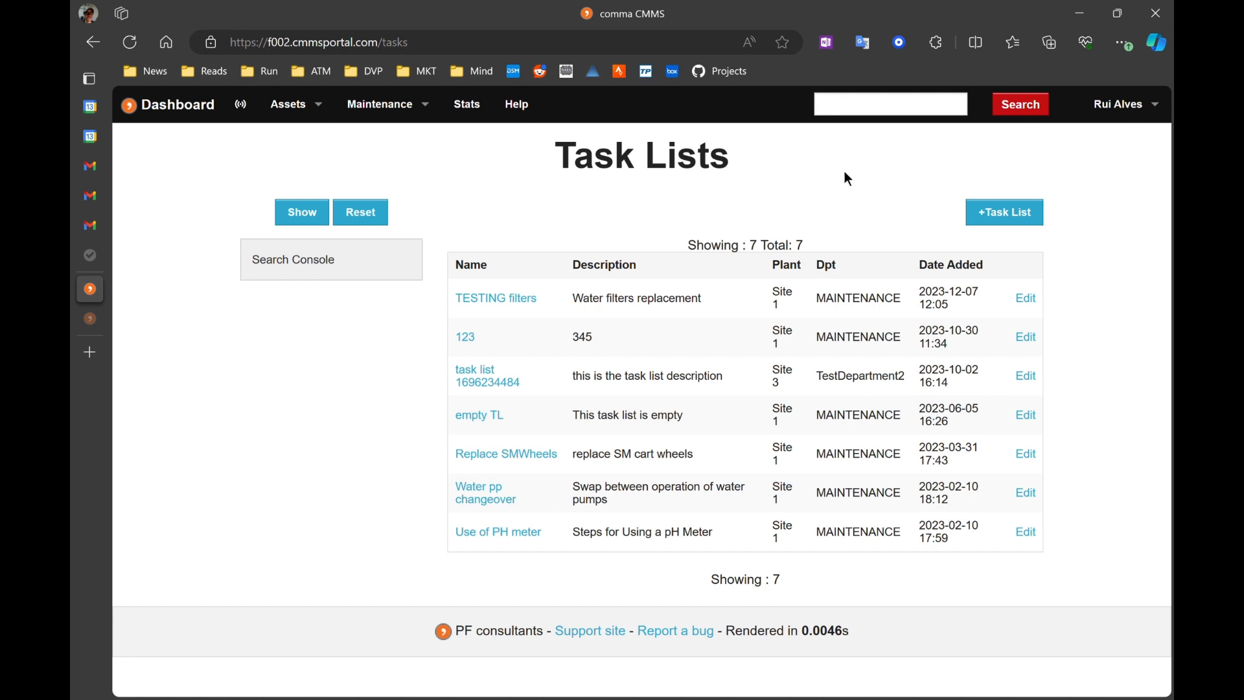
{"action": "left_click", "coordinate": [1003, 219]}
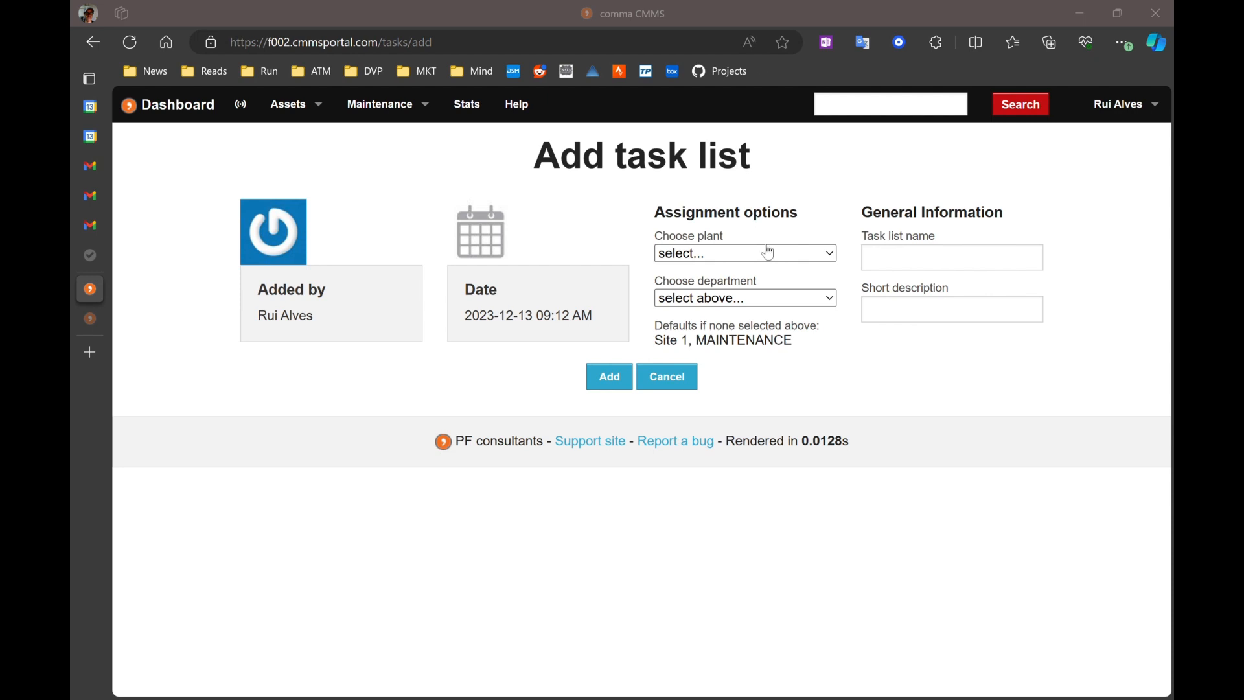
Step: Create the task list 'Replace H2O filters' with the short description 'Water filters replacement for machine A'
{"action": "left_click", "coordinate": [883, 261]}
{"action": "type", "text": "Replace H2O filters"}
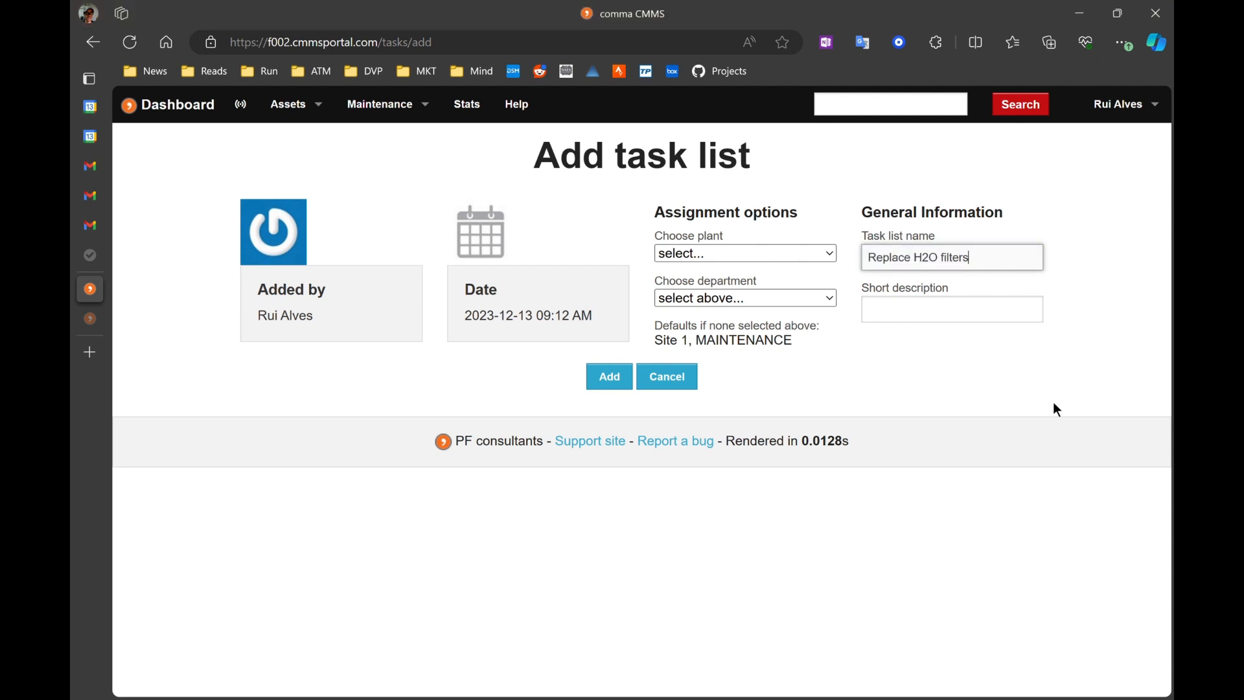
{"action": "left_click", "coordinate": [901, 399]}
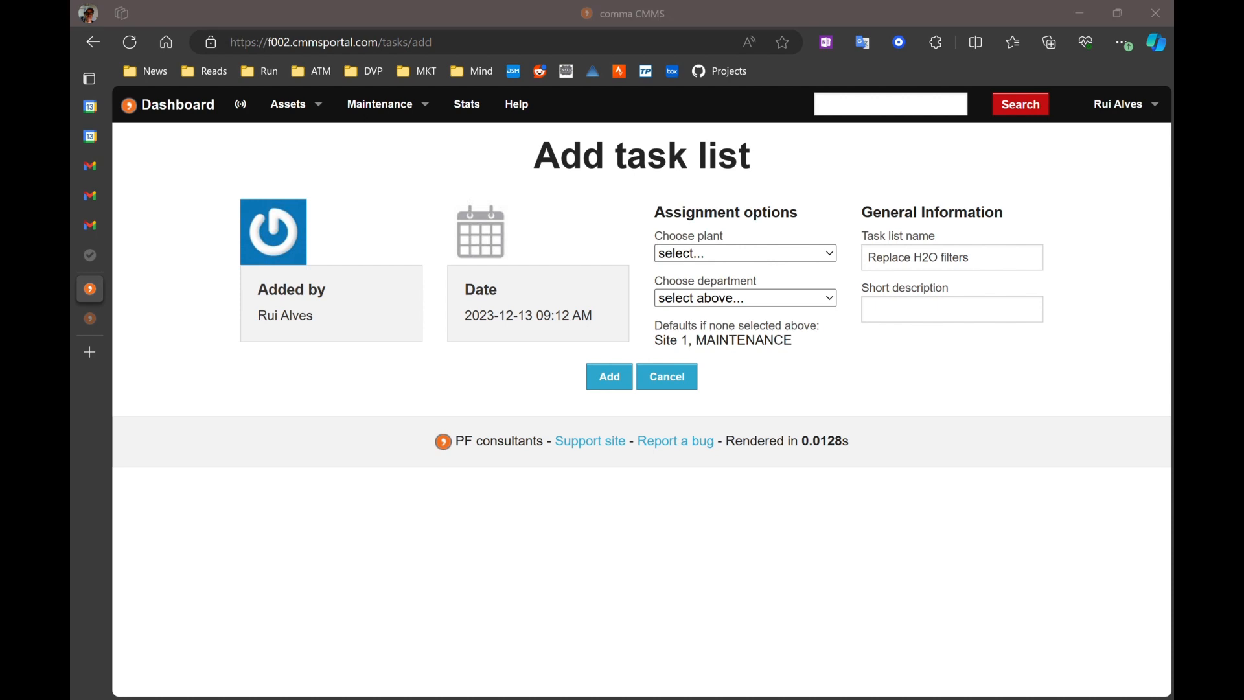
{"action": "left_click", "coordinate": [917, 324]}
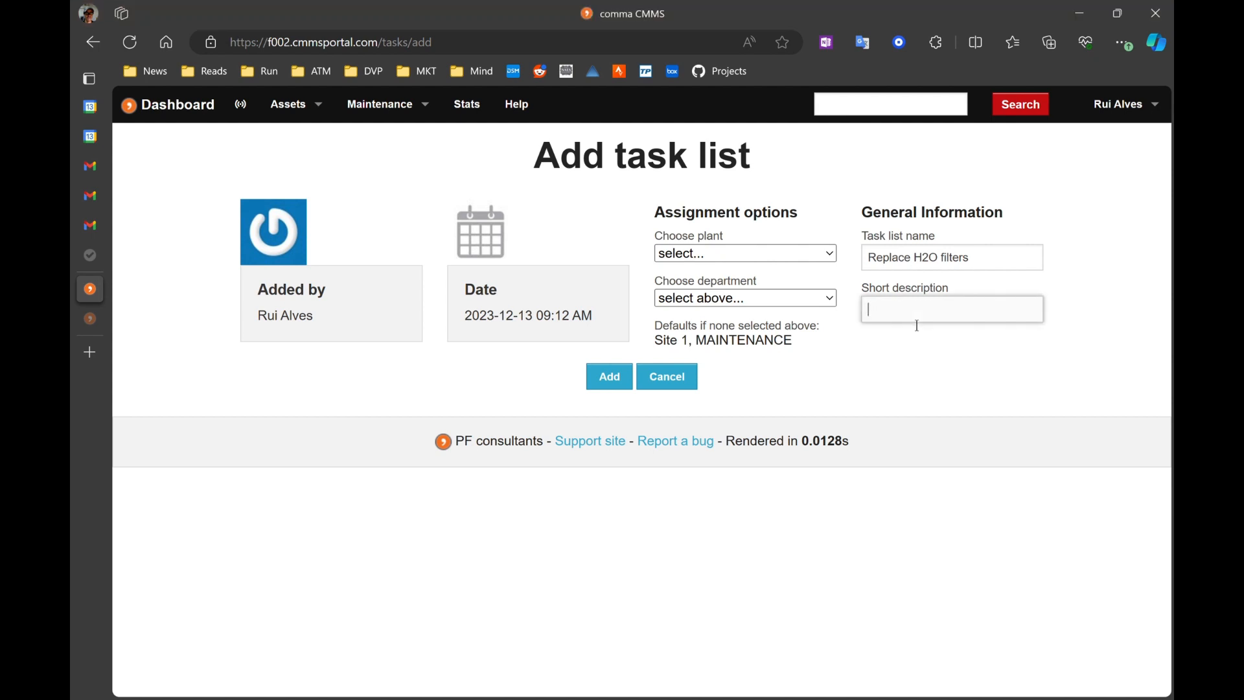
{"action": "type", "text": "Water filters replacement for machine A"}
{"action": "left_click", "coordinate": [869, 313]}
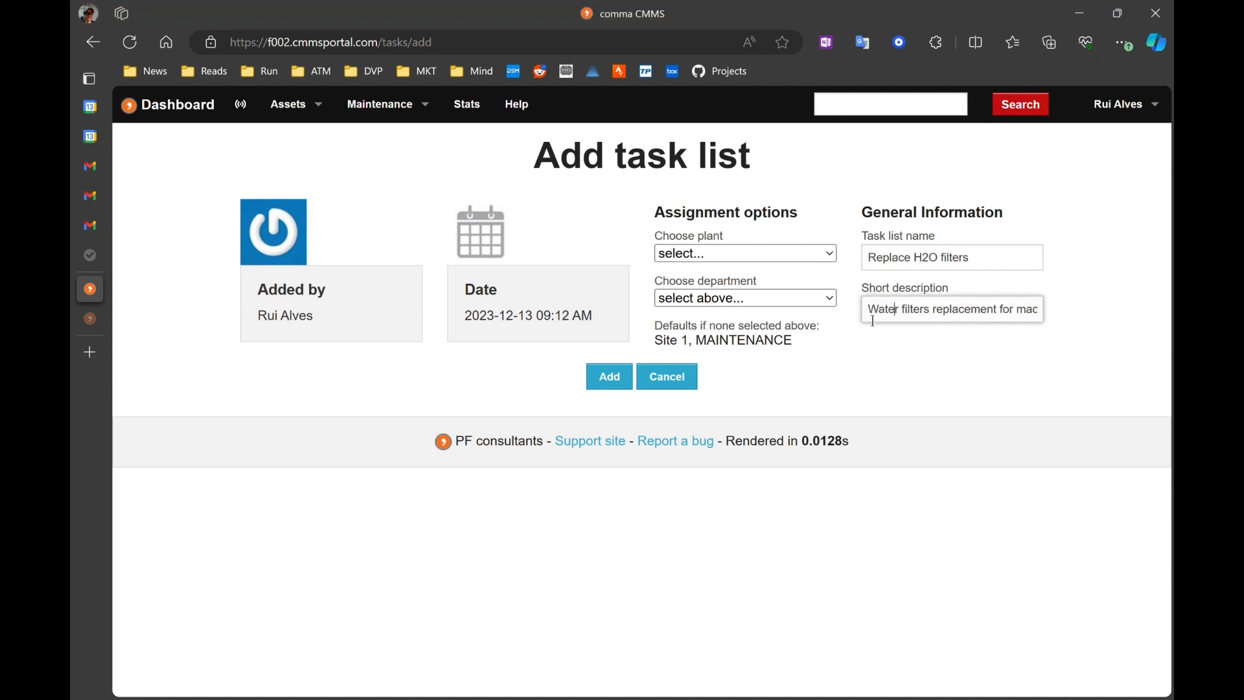
{"action": "double_click", "coordinate": [881, 310]}
{"action": "left_click", "coordinate": [930, 309]}
{"action": "key", "text": "End"}
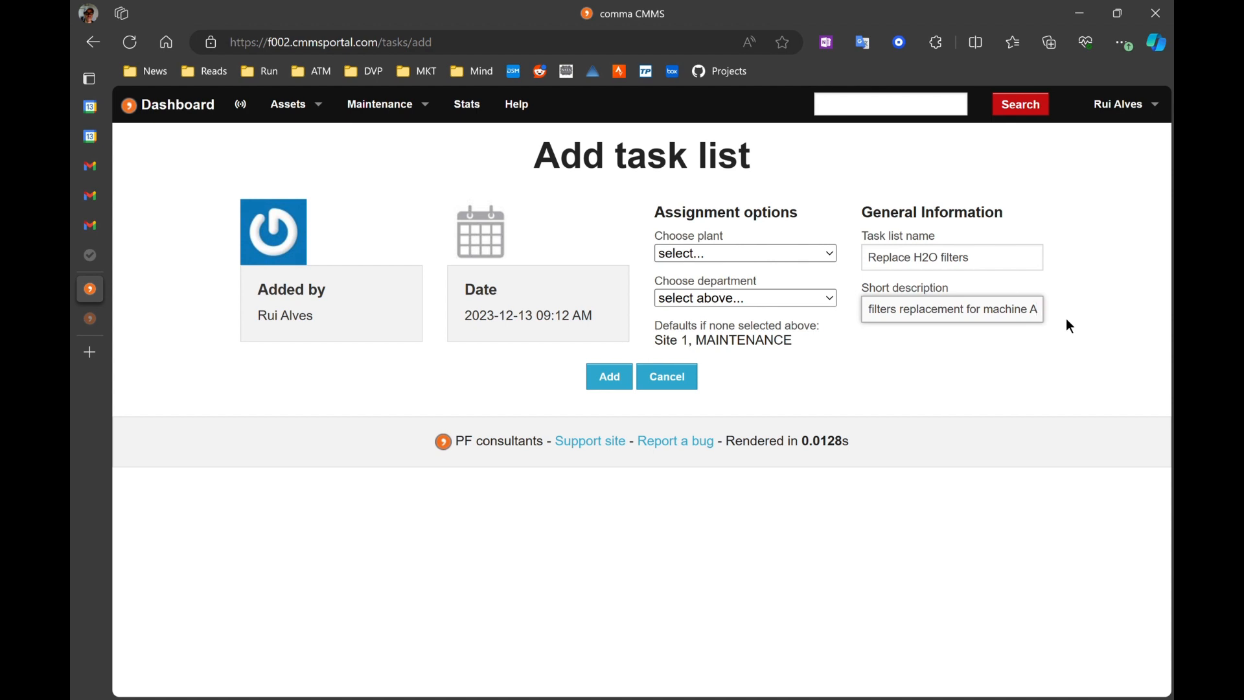
{"action": "left_click", "coordinate": [620, 388]}
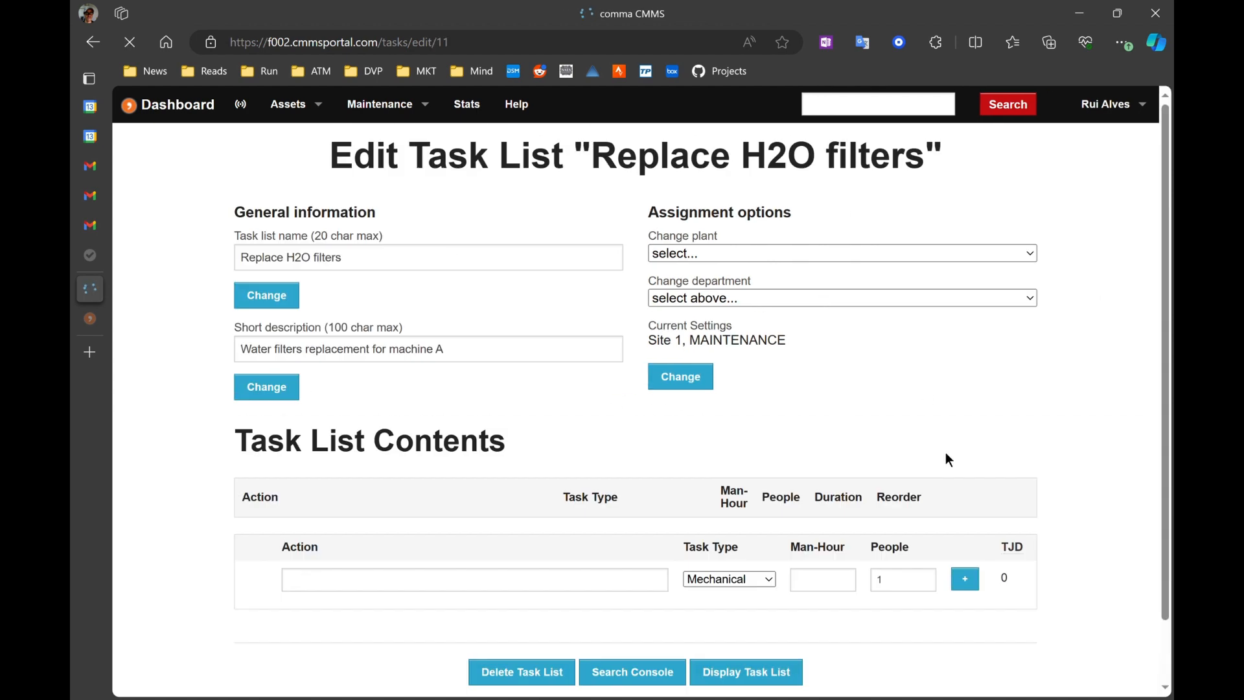
{"action": "scroll", "coordinate": [570, 339], "scroll_direction": "down", "scroll_amount": 1}
{"action": "scroll", "coordinate": [363, 356], "scroll_direction": "up", "scroll_amount": 1}
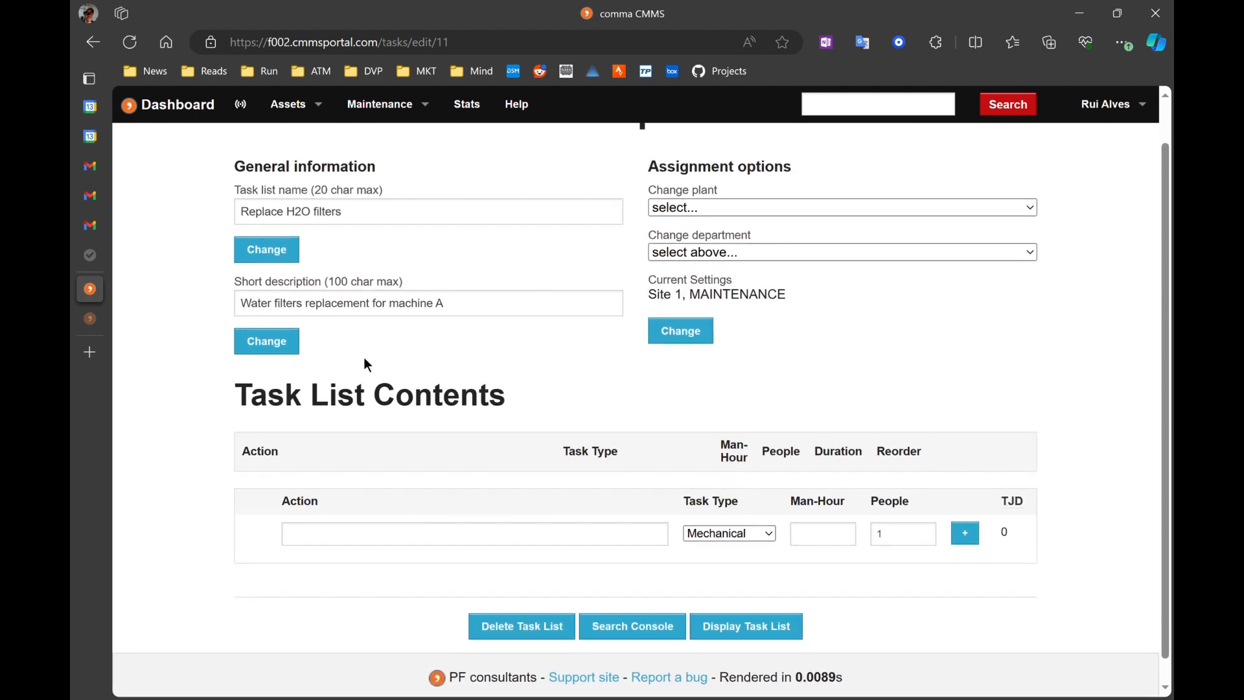
{"action": "scroll", "coordinate": [842, 357], "scroll_direction": "up", "scroll_amount": 1}
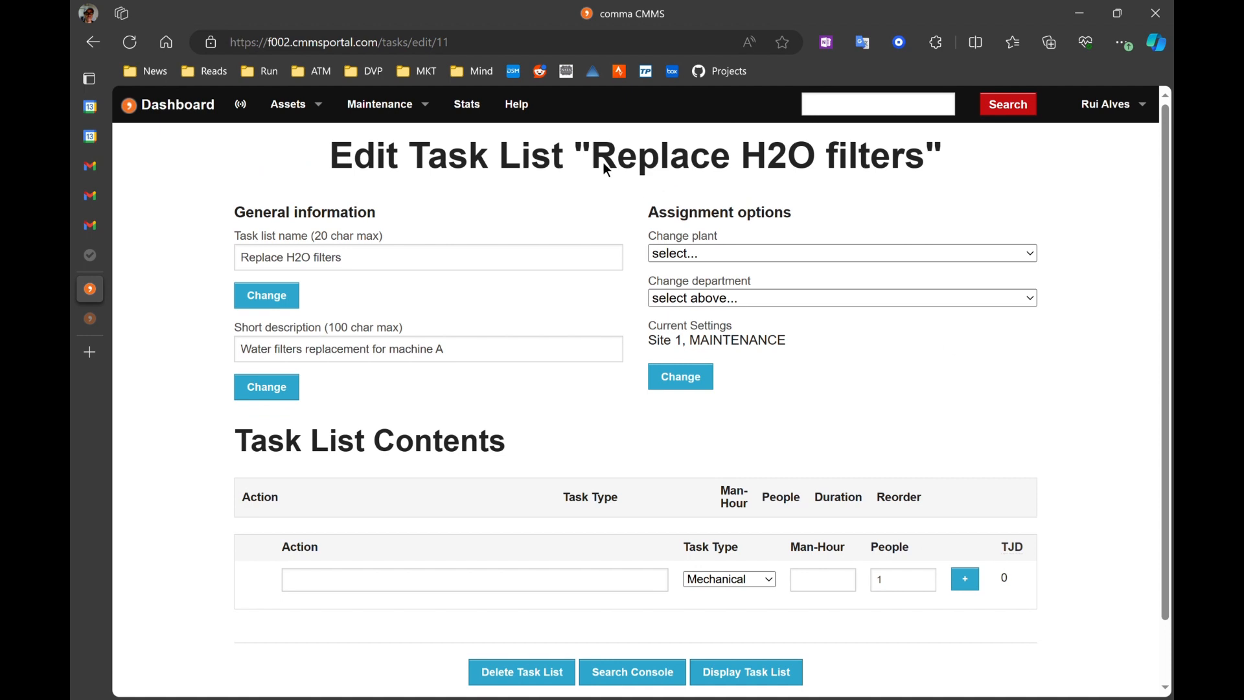
{"action": "left_click_drag", "start_coordinate": [603, 162], "coordinate": [836, 165]}
{"action": "left_click", "coordinate": [479, 196]}
{"action": "scroll", "coordinate": [535, 211], "scroll_direction": "down", "scroll_amount": 1}
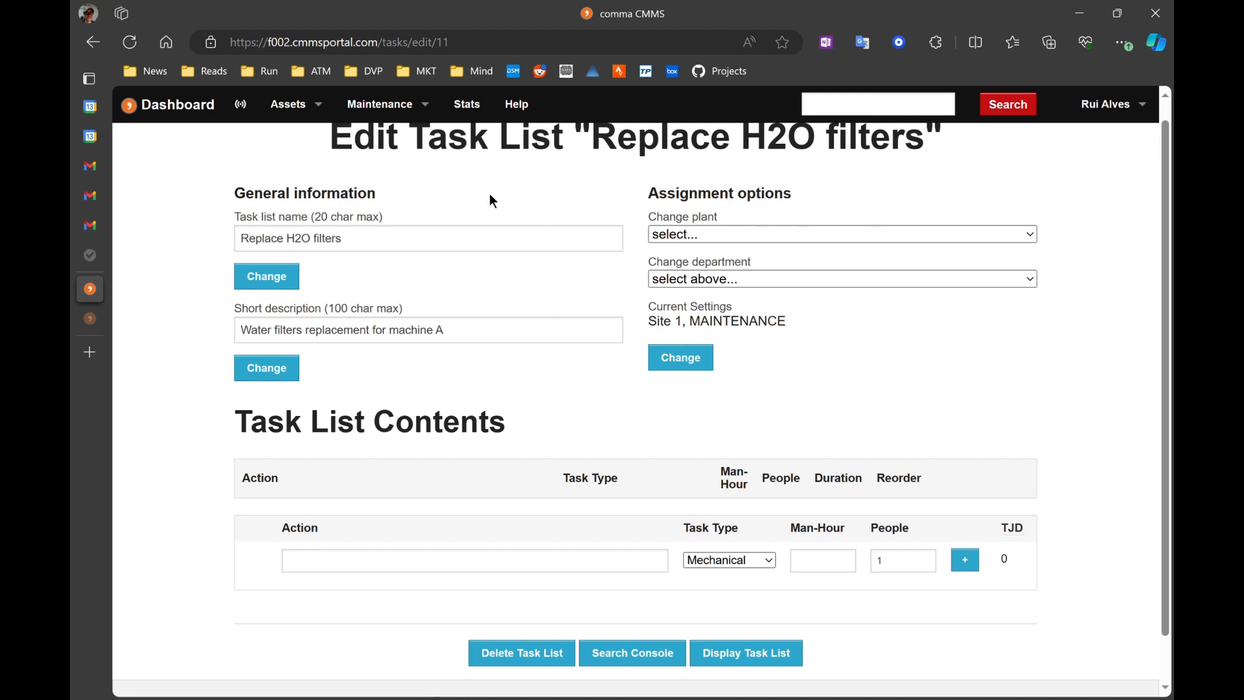
{"action": "scroll", "coordinate": [1002, 433], "scroll_direction": "down", "scroll_amount": 1}
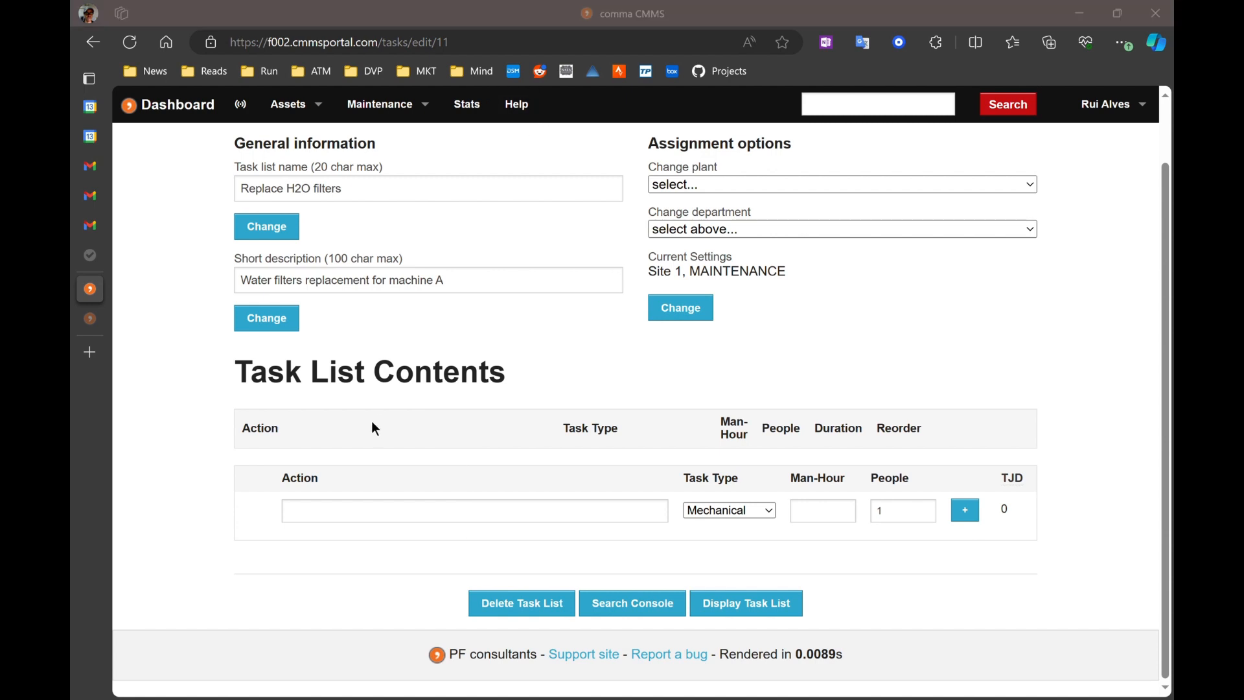
Step: Add the action 'LOTO procedure (operations + maintenance)' as an Others task with 1 man-hour and 2 people
{"action": "left_click", "coordinate": [358, 519]}
{"action": "type", "text": "LOTO procedure (operations + maintenance)"}
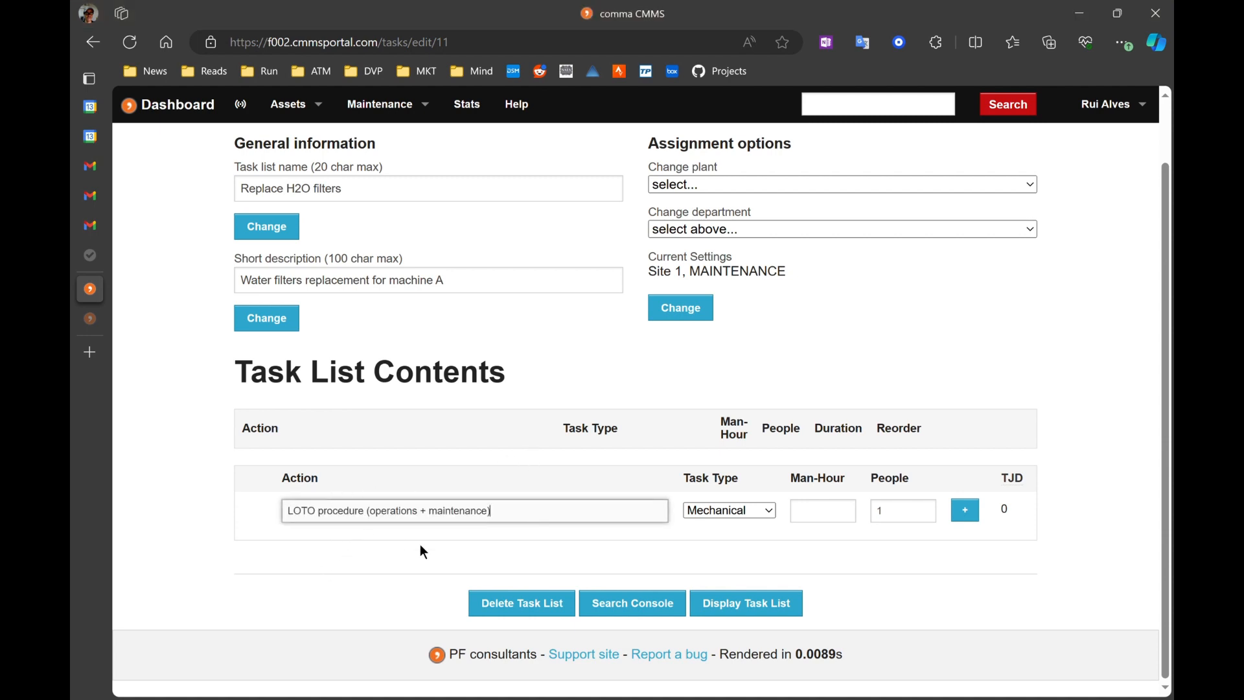
{"action": "left_click", "coordinate": [747, 512]}
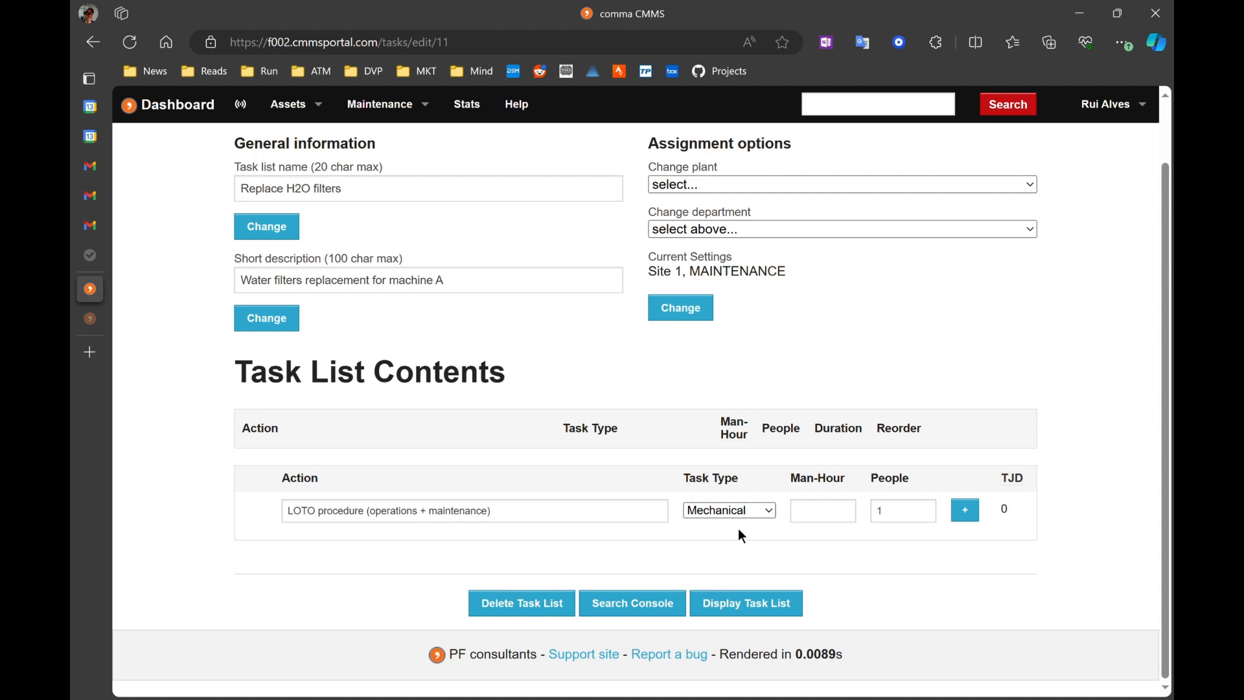
{"action": "left_click", "coordinate": [705, 557]}
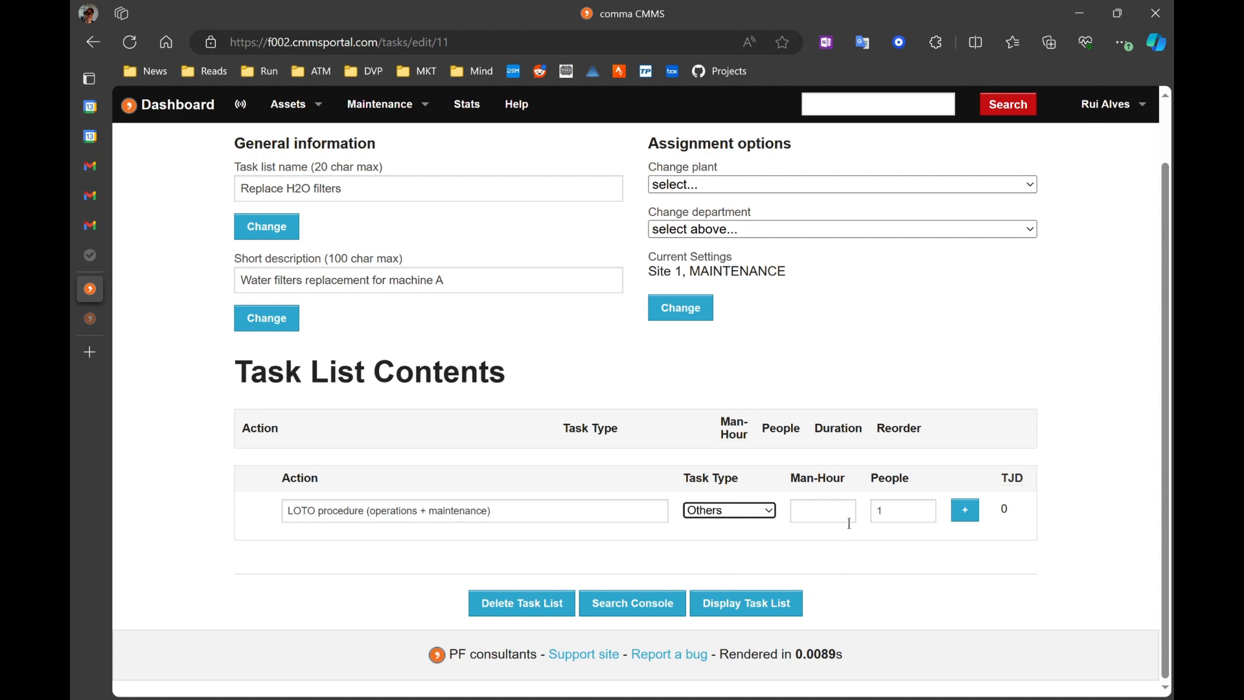
{"action": "left_click", "coordinate": [802, 503]}
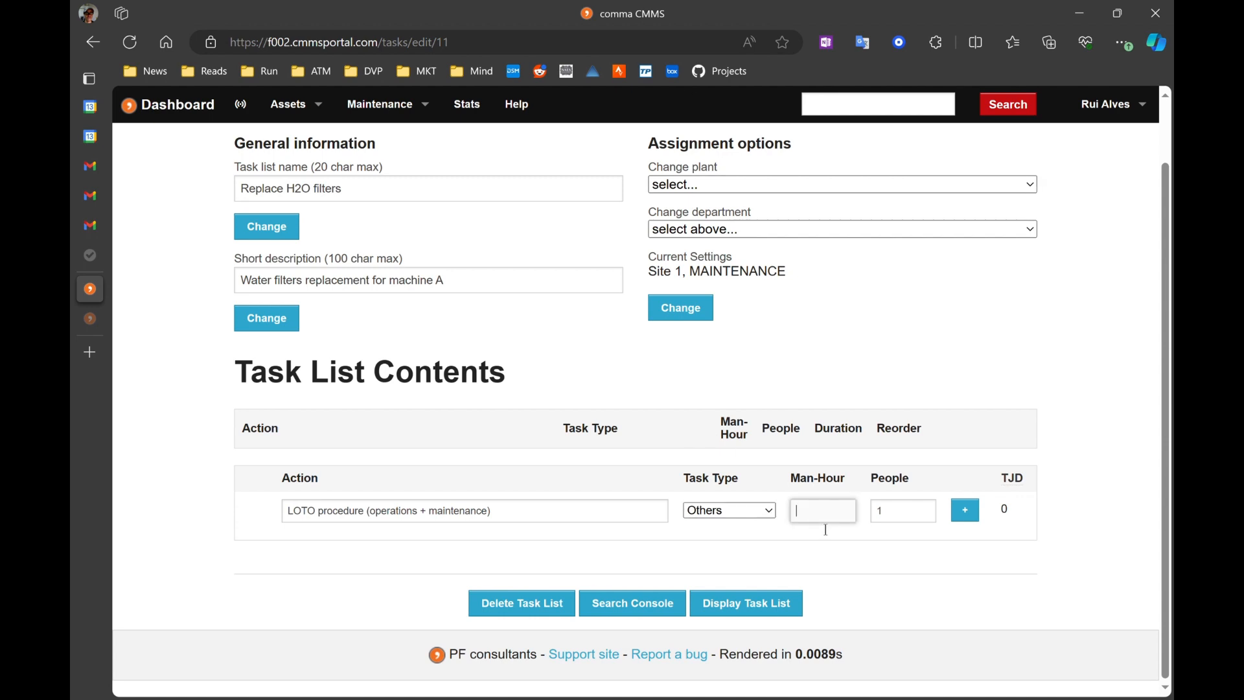
{"action": "type", "text": "1"}
{"action": "double_click", "coordinate": [906, 511]}
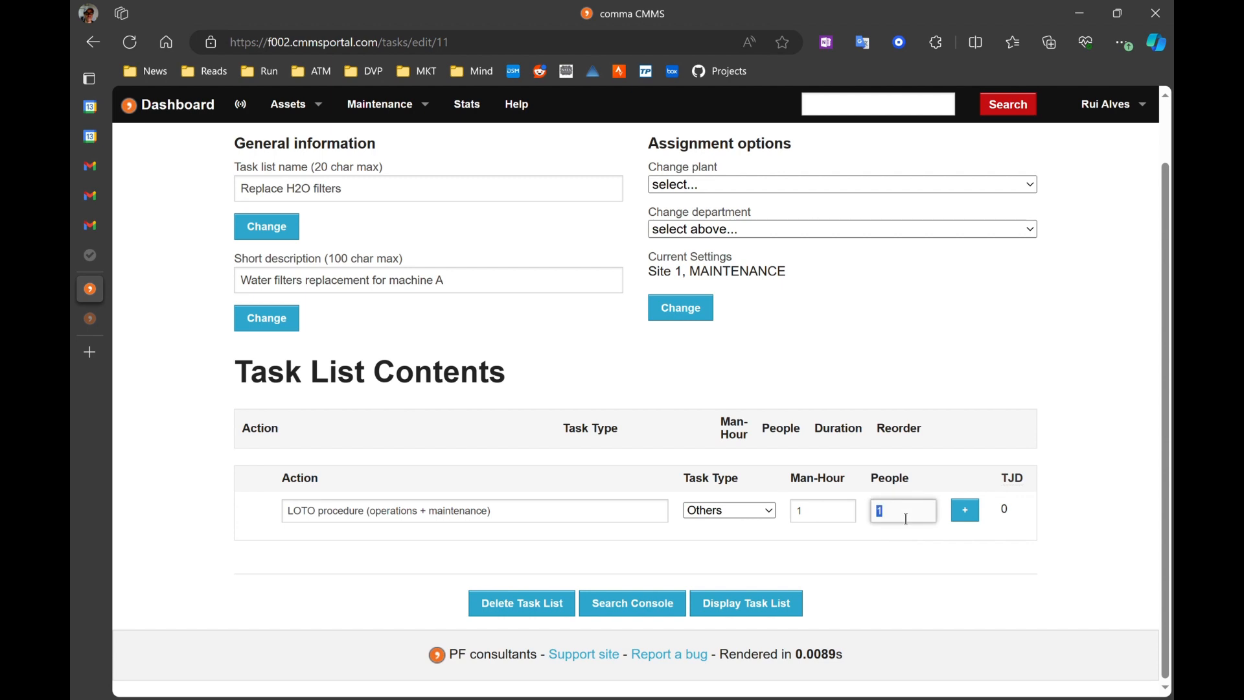
{"action": "type", "text": "2"}
{"action": "left_click", "coordinate": [965, 509]}
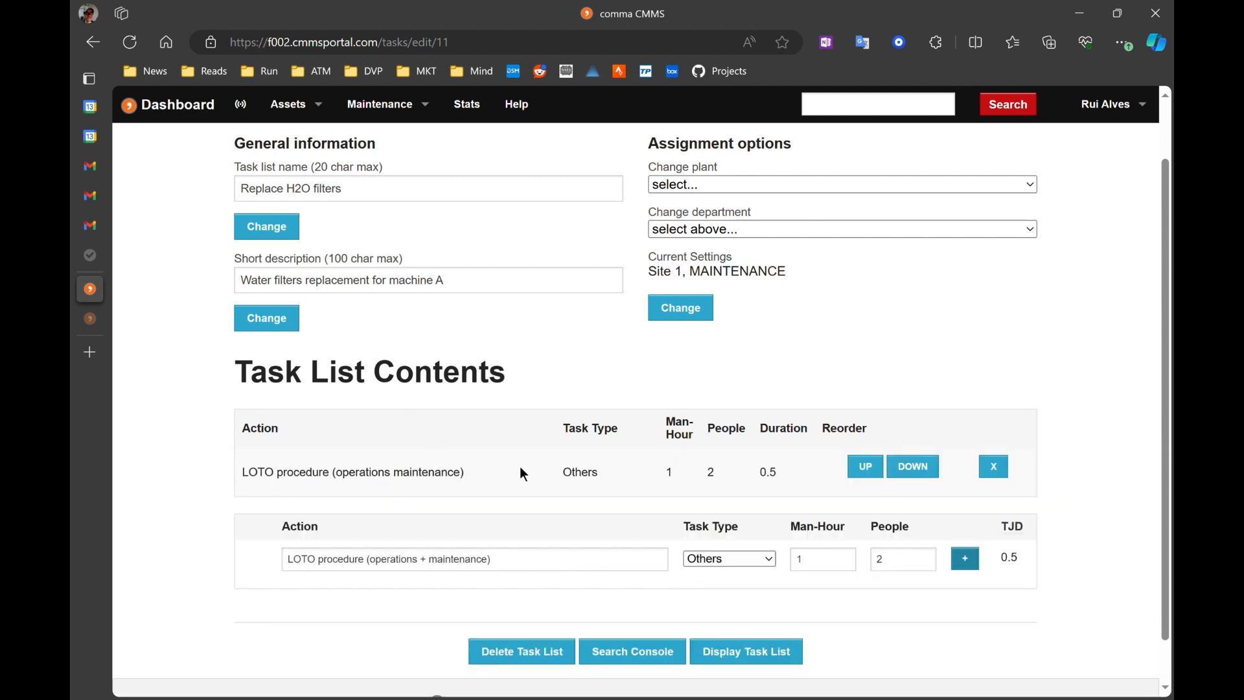
Step: Add the Mechanical action 'Open filter cover by unscrewing it using the specialized tool (let water drain after cranking it open)' with 0.5 man-hour and 1 person
{"action": "scroll", "coordinate": [520, 470], "scroll_direction": "down", "scroll_amount": 1}
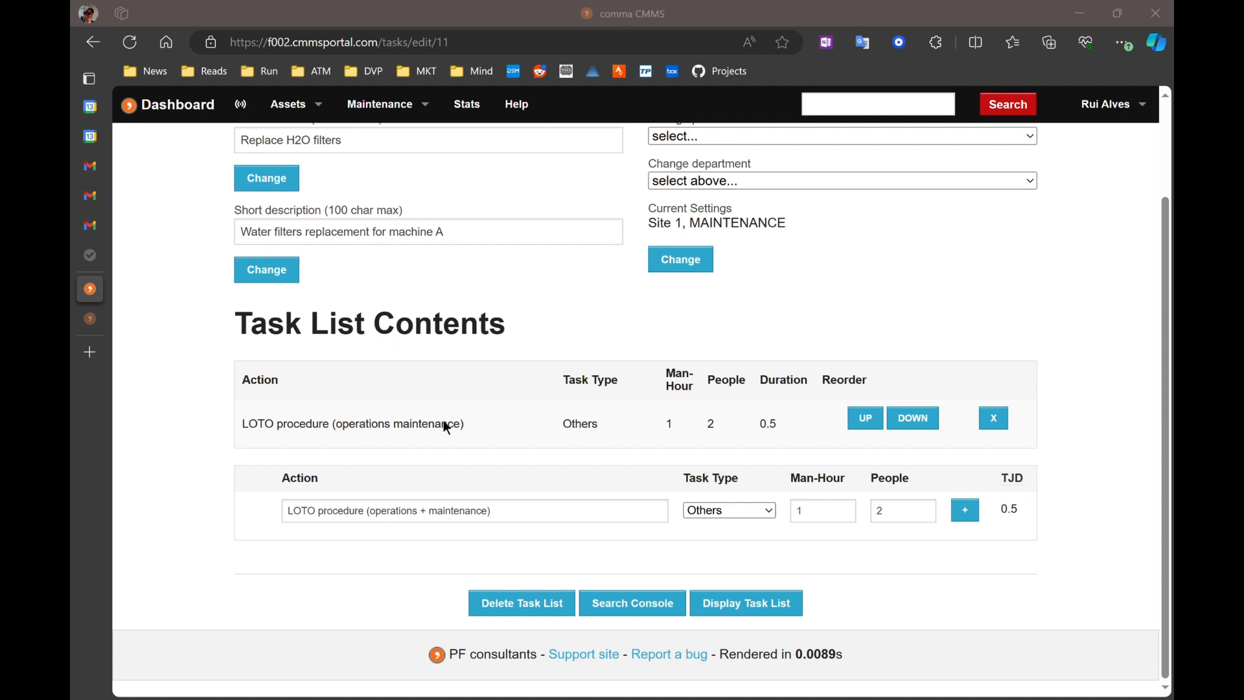
{"action": "left_click_drag", "start_coordinate": [521, 523], "coordinate": [247, 510]}
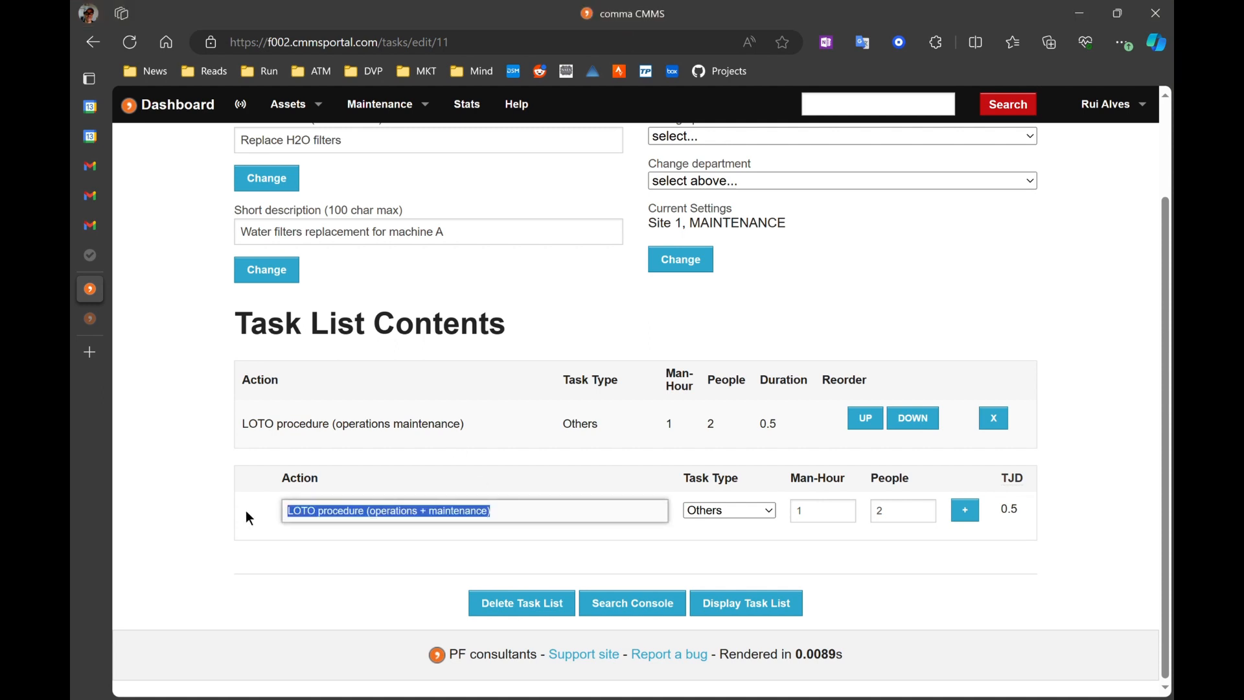
{"action": "key", "text": "ctrl+v"}
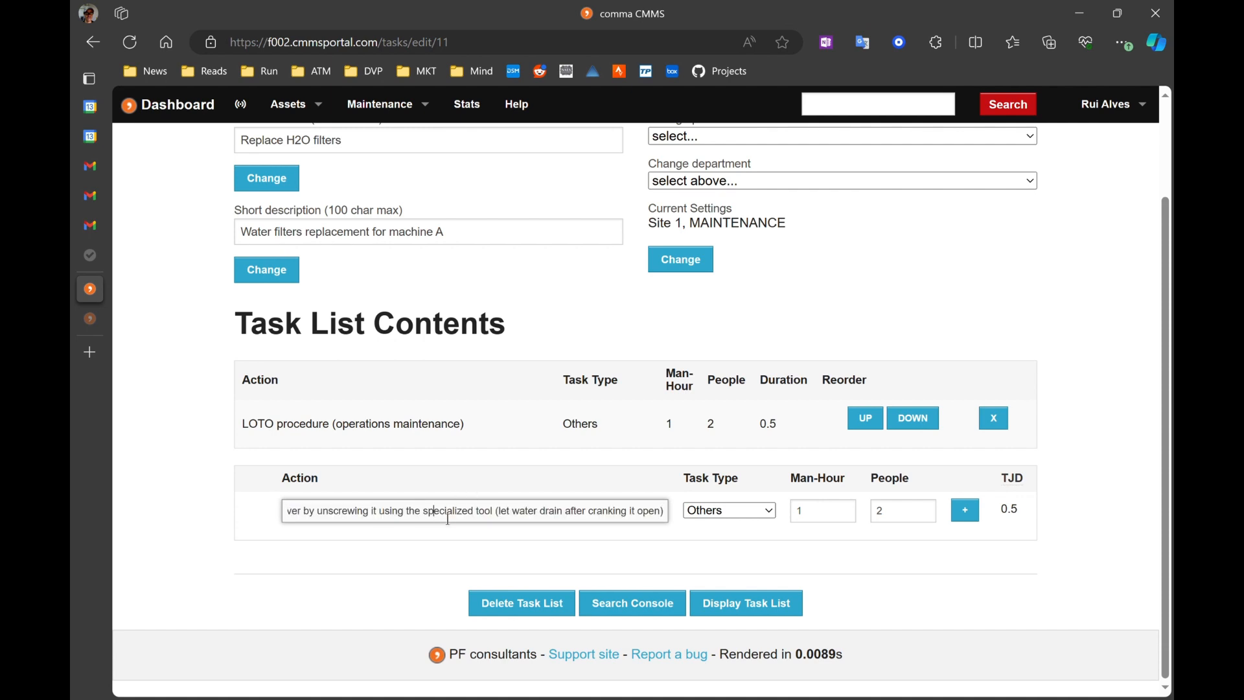
{"action": "left_click_drag", "start_coordinate": [452, 511], "coordinate": [250, 505]}
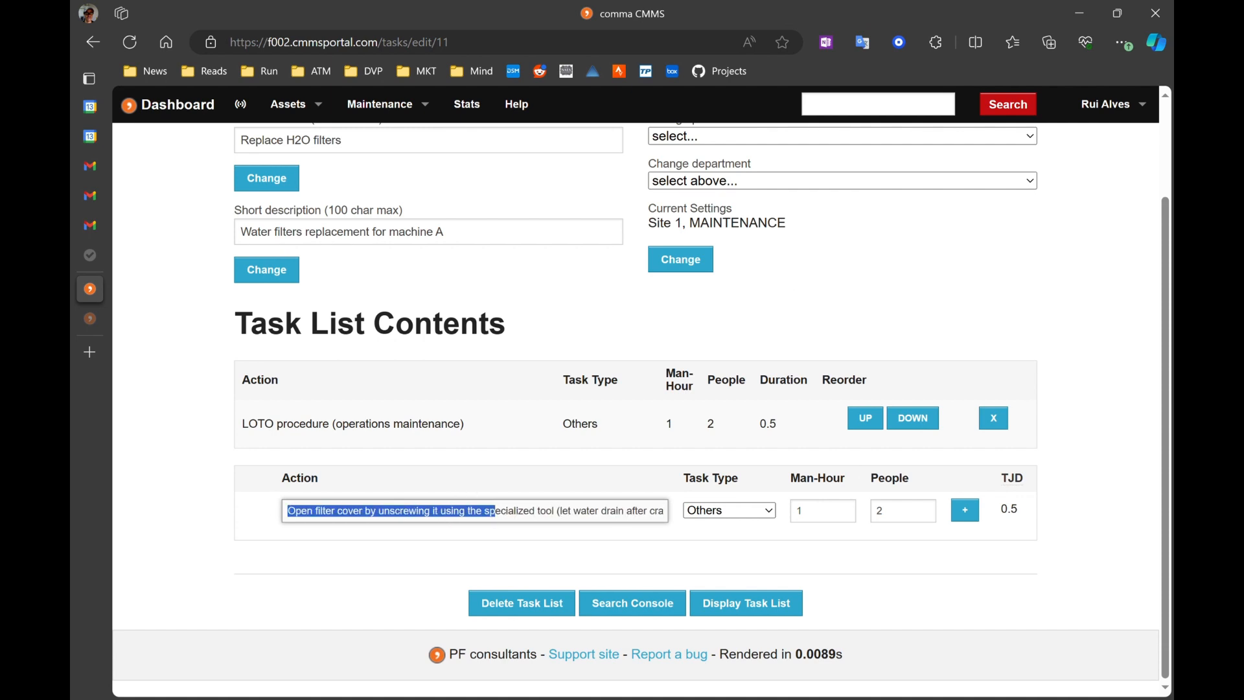
{"action": "left_click", "coordinate": [771, 494]}
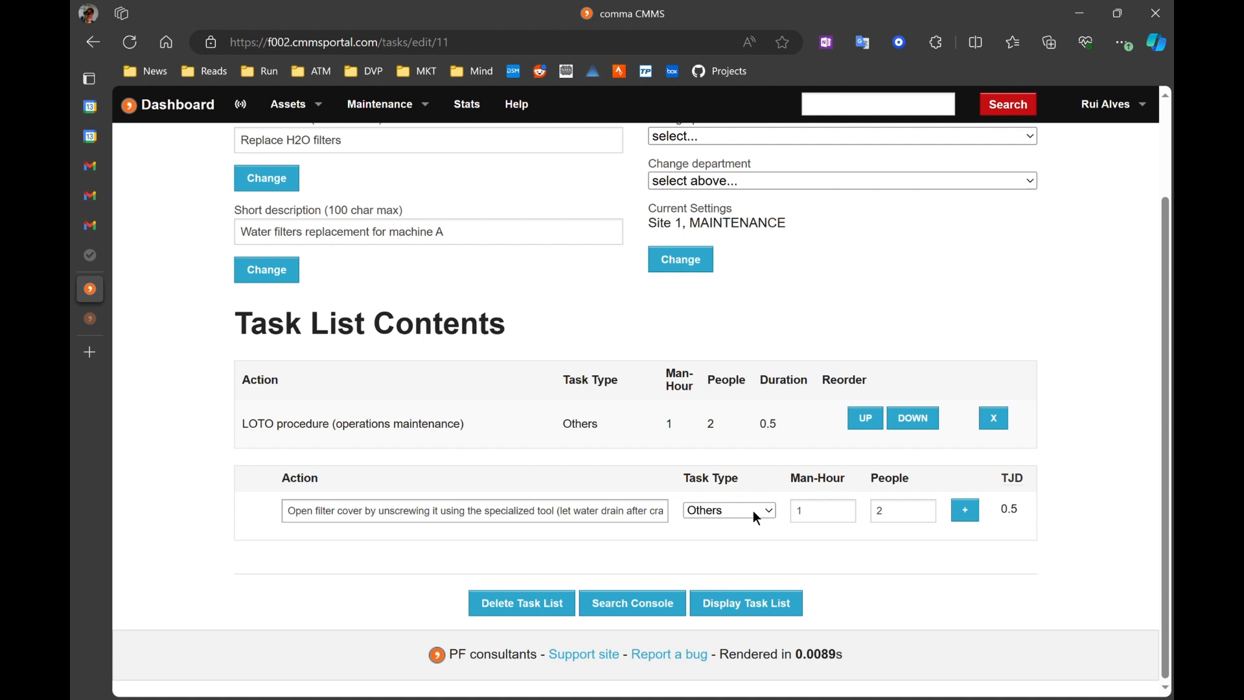
{"action": "left_click", "coordinate": [725, 532]}
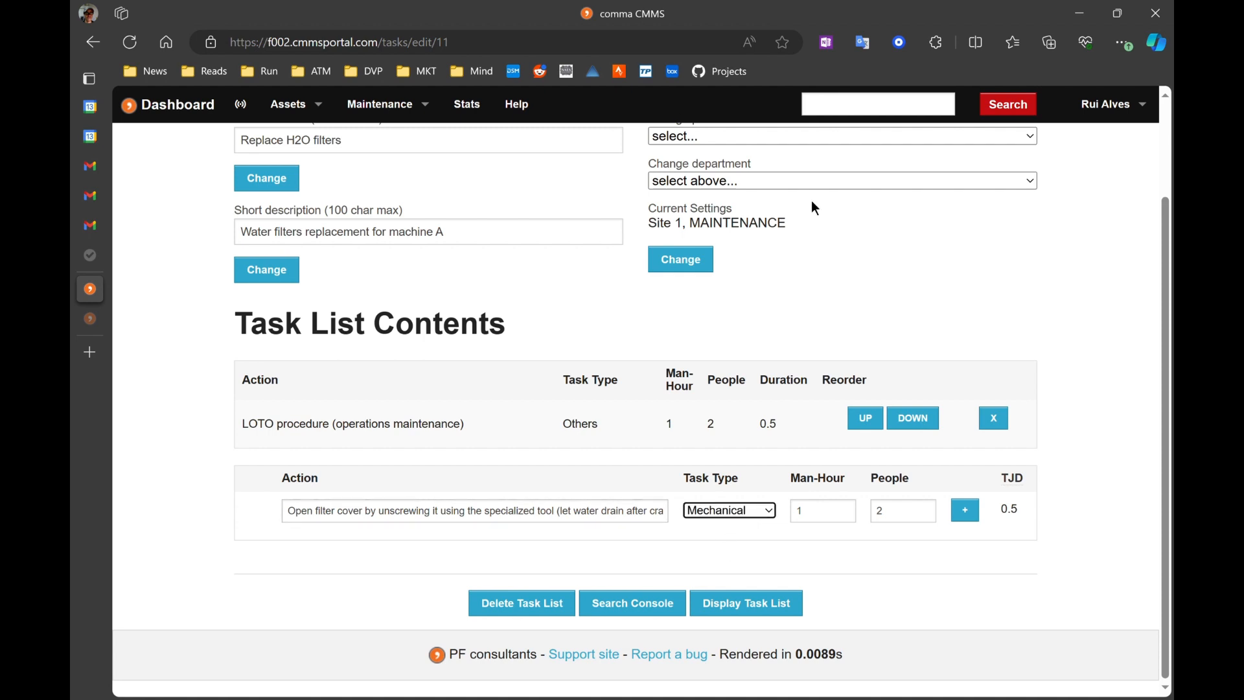
{"action": "double_click", "coordinate": [831, 523]}
{"action": "key", "text": "BackSpace"}
{"action": "type", "text": ".5"}
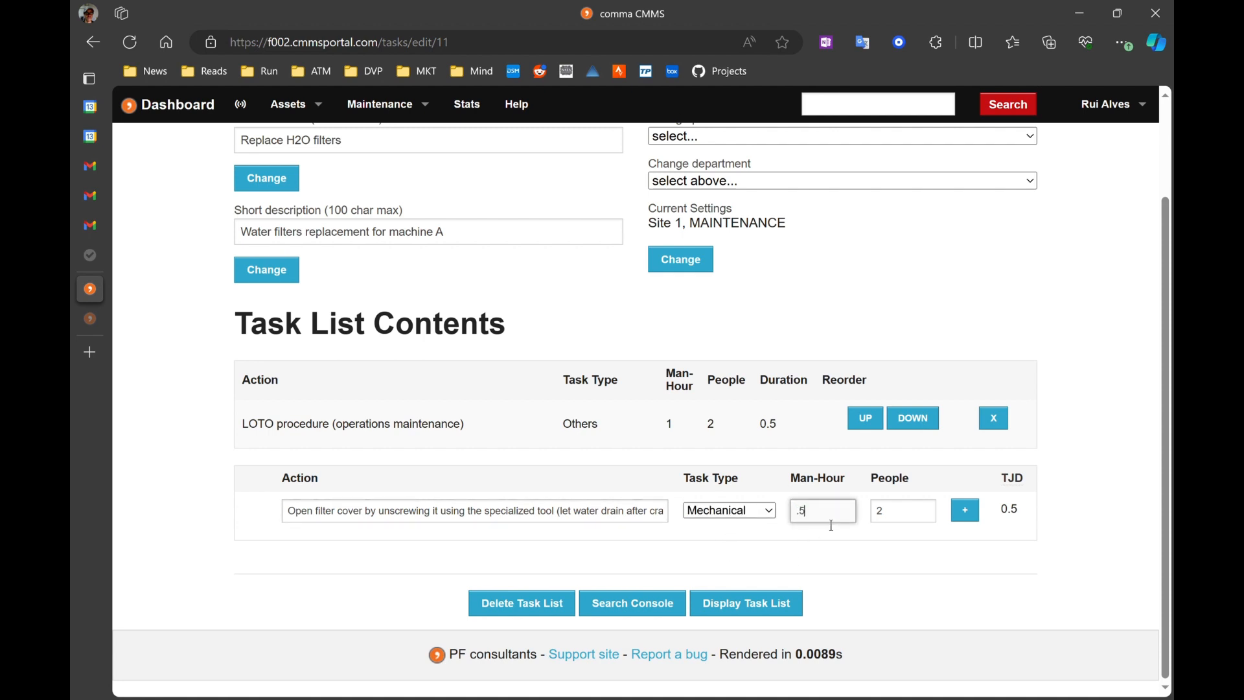
{"action": "double_click", "coordinate": [914, 523]}
{"action": "key", "text": "BackSpace"}
{"action": "type", "text": "1"}
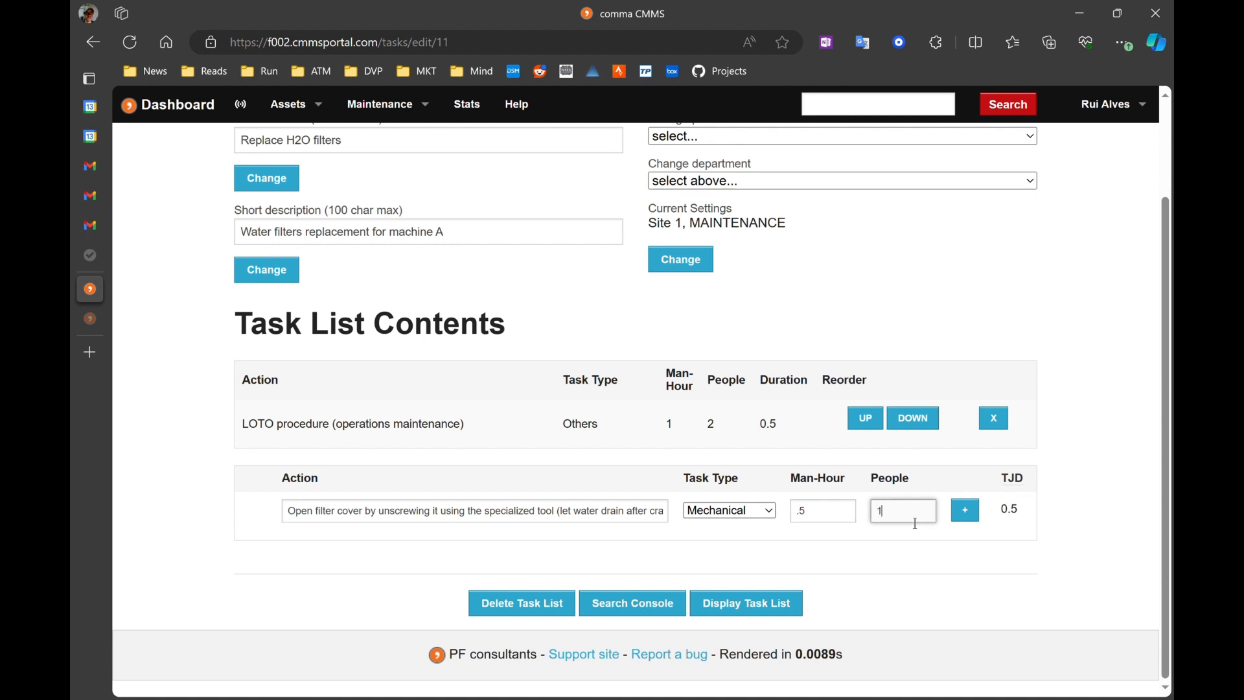
{"action": "left_click", "coordinate": [965, 512]}
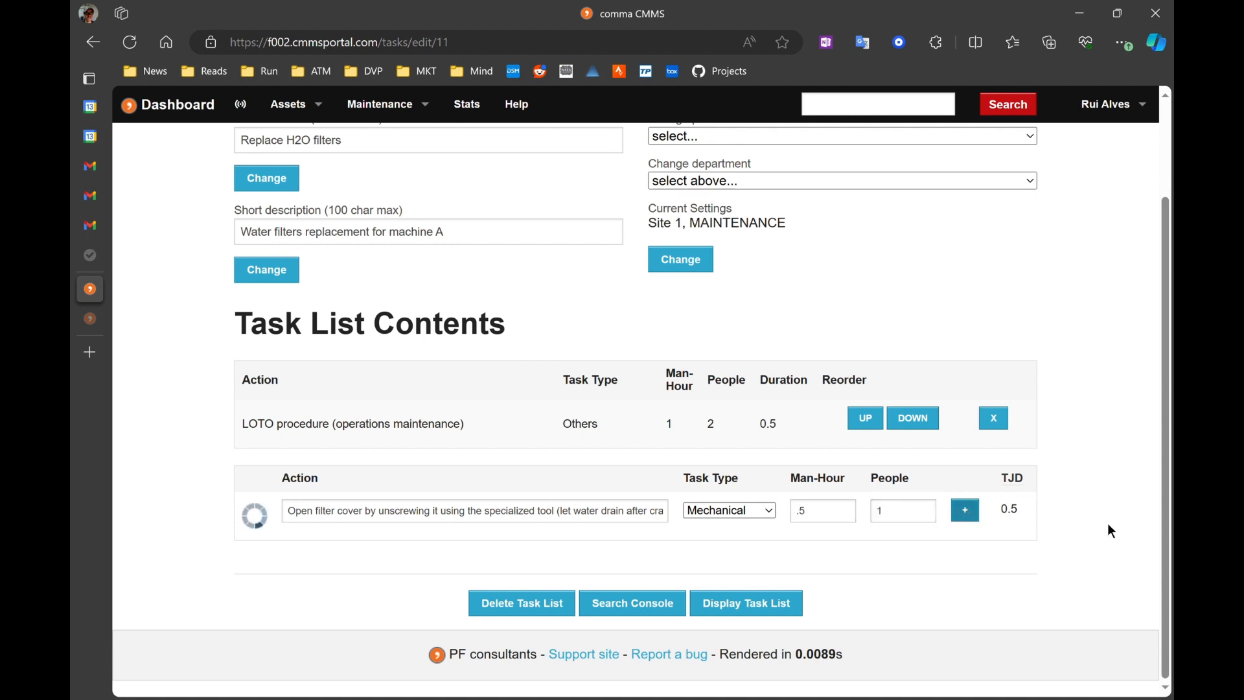
Step: Add the action 'Remove filter element by left twisting carefully (it will release after a click)' with 0.25 man-hour
{"action": "scroll", "coordinate": [1105, 337], "scroll_direction": "down", "scroll_amount": 1}
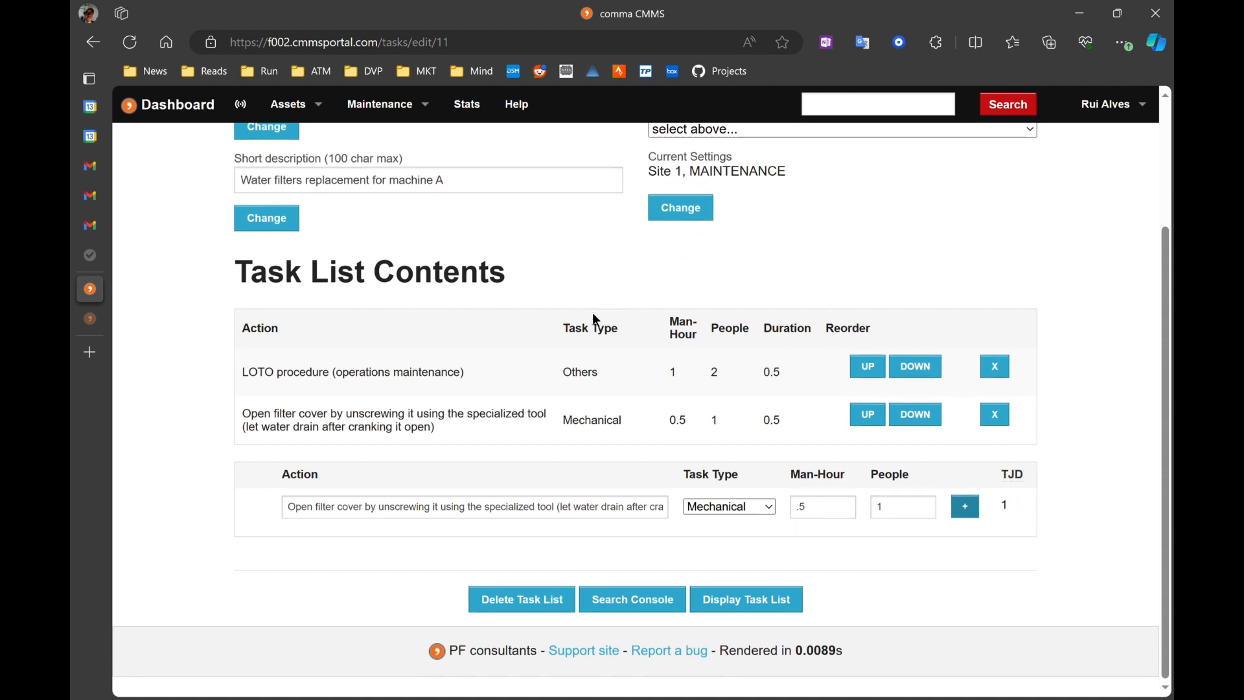
{"action": "type", "text": "Remove filter element by left twisting carefully (it will release after a click)"}
{"action": "left_click", "coordinate": [835, 511]}
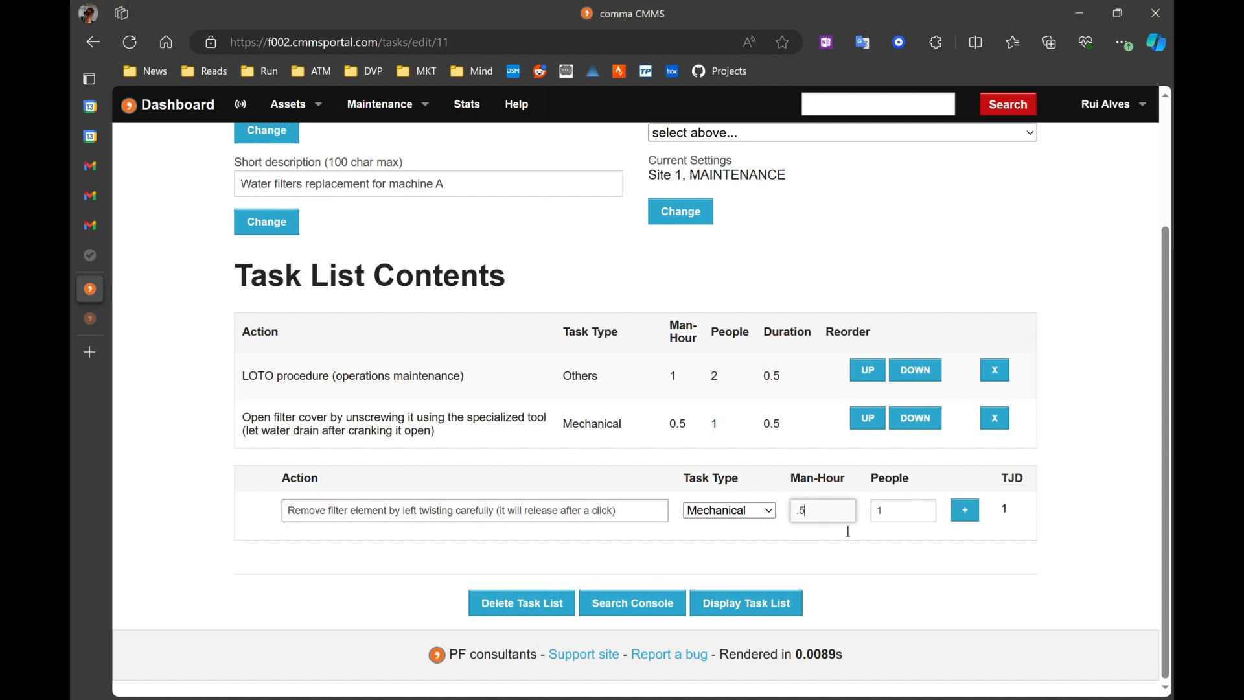
{"action": "type", "text": ".25"}
{"action": "left_click", "coordinate": [965, 511]}
Step: Add the action 'Insert new filter element (see WO recommendations) and right twist until you hear a click. Pull to confirm it is locked'
{"action": "triple_click", "coordinate": [638, 562]}
{"action": "type", "text": "Insert new filter element (see WO recommendations) and right twist until you hear a click. Pull to confirm it is locked"}
{"action": "left_click", "coordinate": [965, 557]}
Step: Add the actions 'Reinstall filter cover with special tool' and 'LOTO procedure and pressure test with operation - MECHANICAL'
{"action": "type", "text": "Reinstall filter cover with special tool"}
{"action": "left_click", "coordinate": [964, 606]}
{"action": "triple_click", "coordinate": [530, 657]}
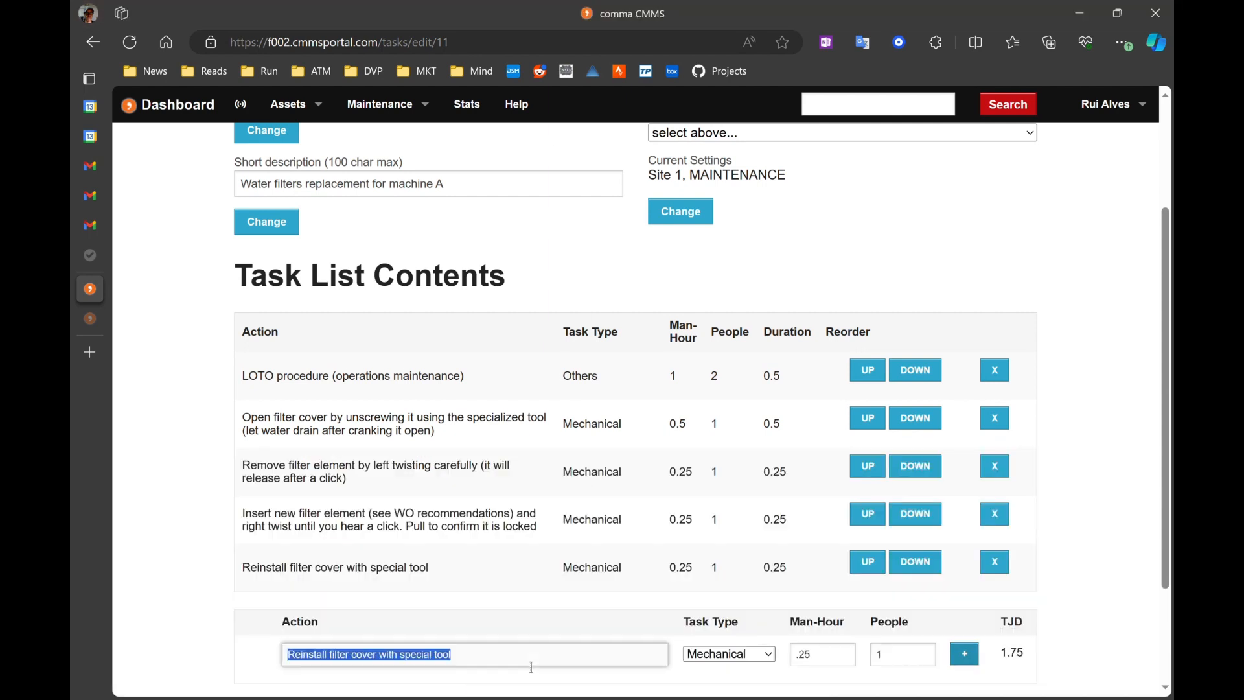
{"action": "type", "text": "LOTO procedure and pressure test with operation - MECHANICAL"}
{"action": "left_click", "coordinate": [964, 654]}
Step: Review the actions listed in the task list contents
{"action": "scroll", "coordinate": [965, 654], "scroll_direction": "down", "scroll_amount": 1}
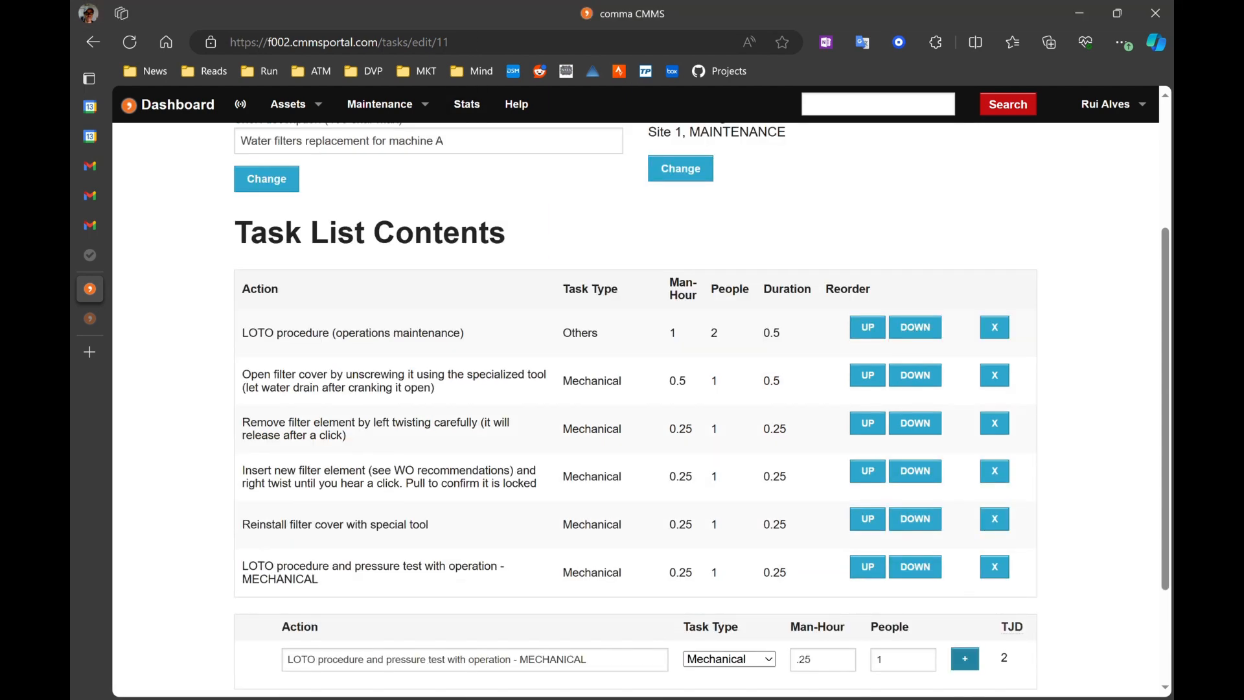
{"action": "scroll", "coordinate": [593, 382], "scroll_direction": "down", "scroll_amount": 2}
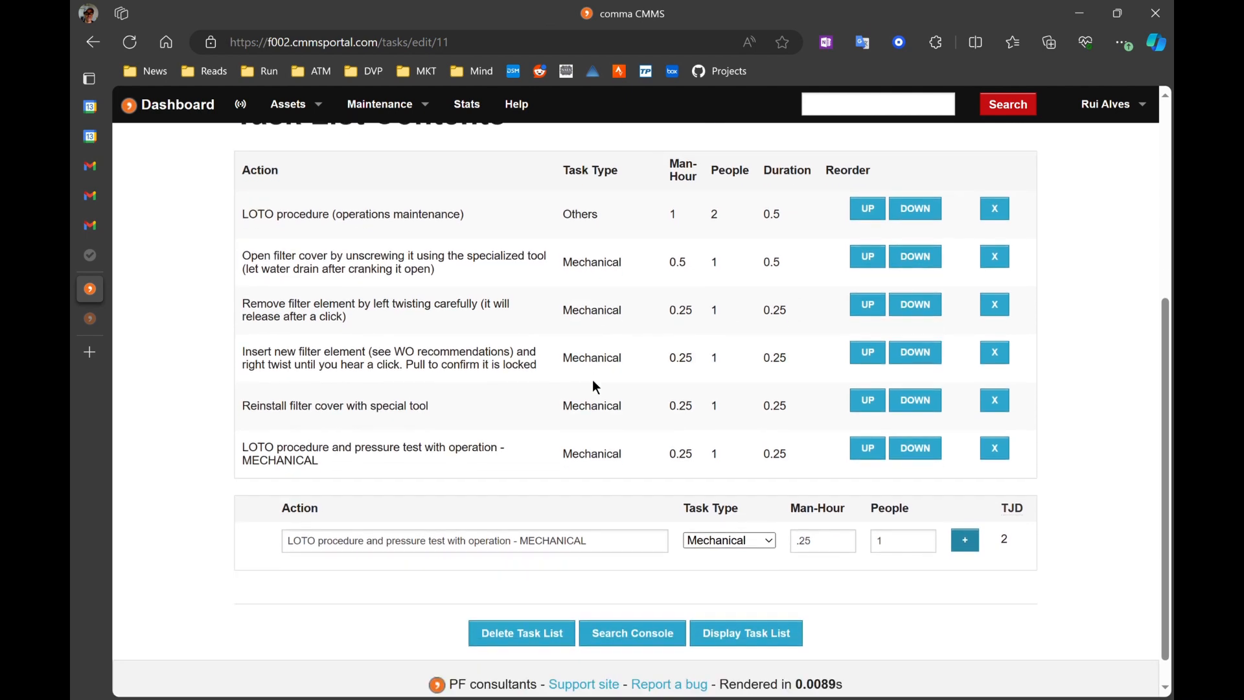
{"action": "scroll", "coordinate": [593, 382], "scroll_direction": "up", "scroll_amount": 1}
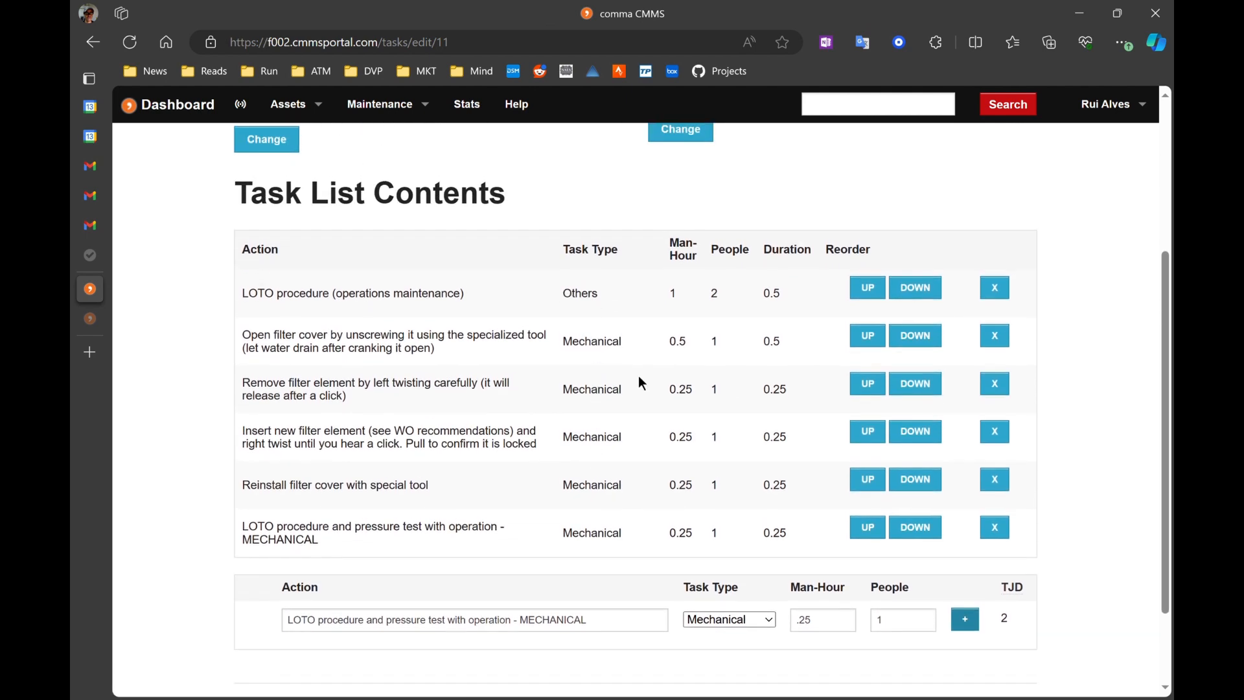
{"action": "scroll", "coordinate": [638, 382], "scroll_direction": "down", "scroll_amount": 1}
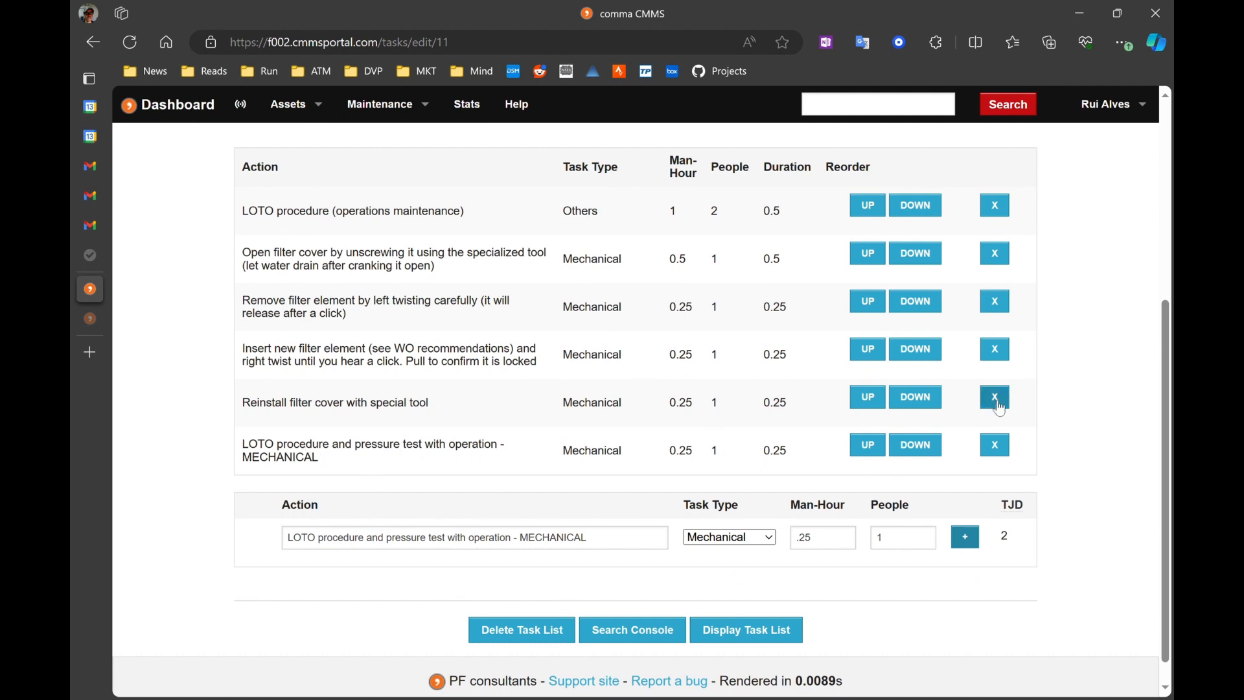
Step: Return to the task lists console and reopen the 'Replace H2O filters' task list for editing
{"action": "scroll", "coordinate": [991, 394], "scroll_direction": "up", "scroll_amount": 3}
{"action": "scroll", "coordinate": [994, 295], "scroll_direction": "down", "scroll_amount": 3}
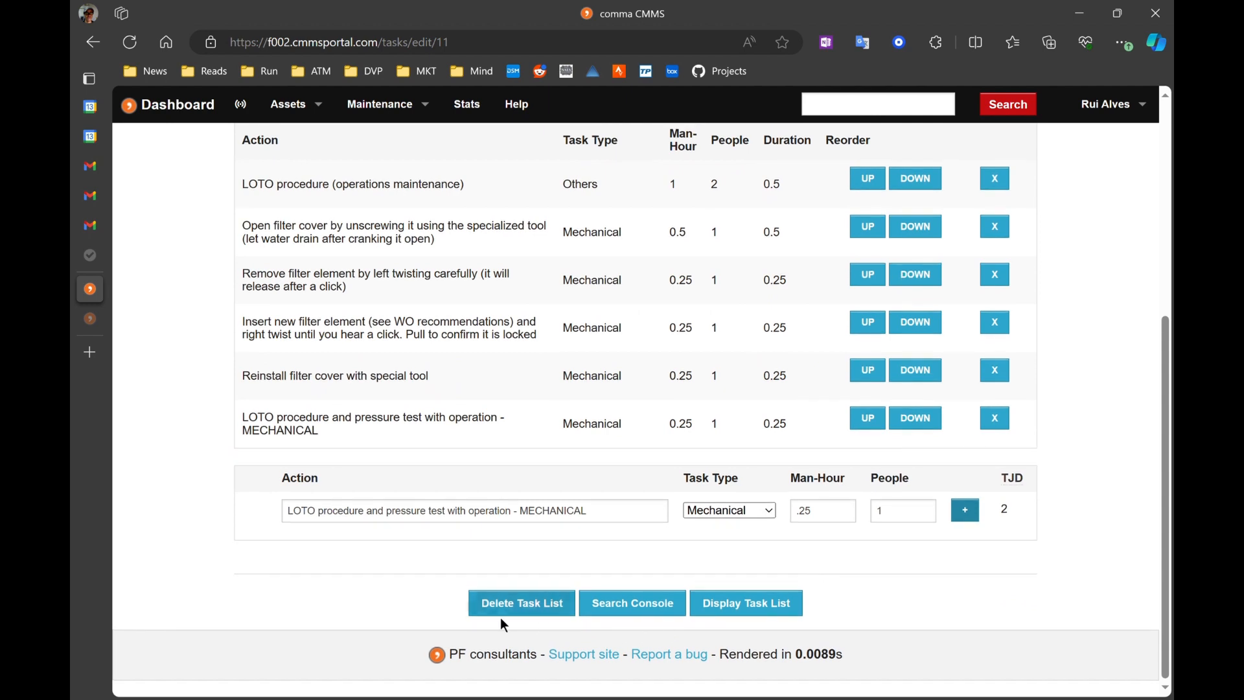
{"action": "left_click", "coordinate": [633, 603]}
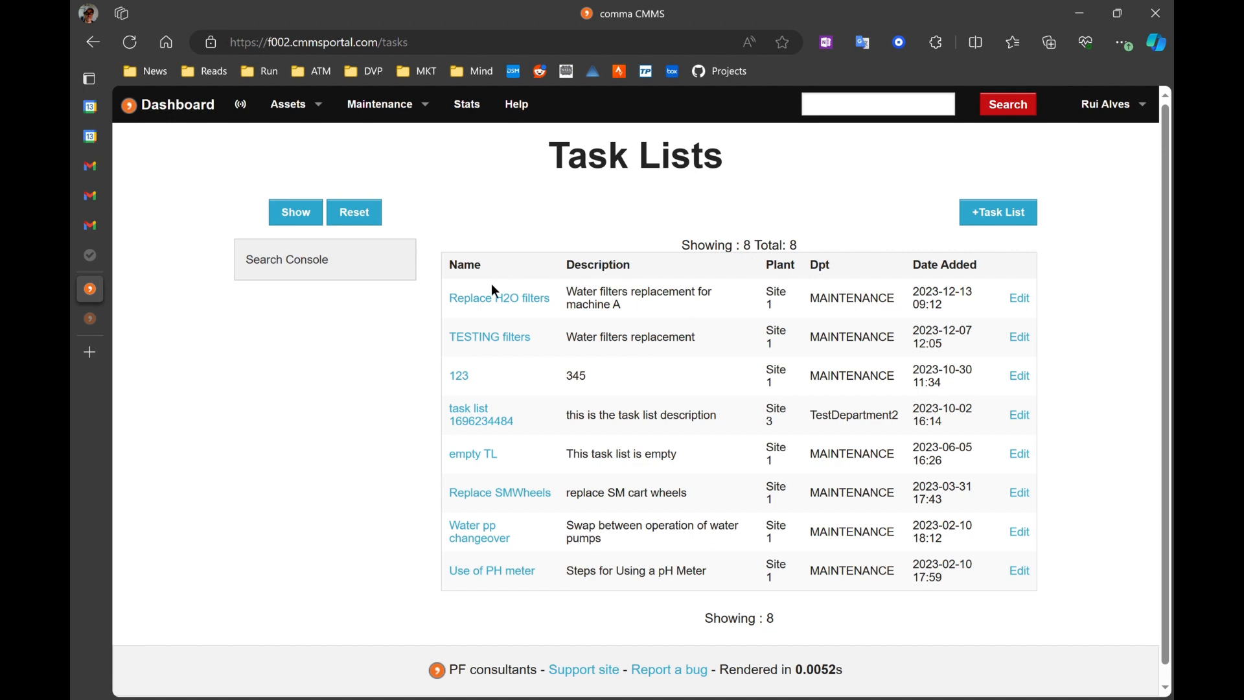
{"action": "left_click", "coordinate": [1027, 301]}
{"action": "scroll", "coordinate": [806, 327], "scroll_direction": "down", "scroll_amount": 5}
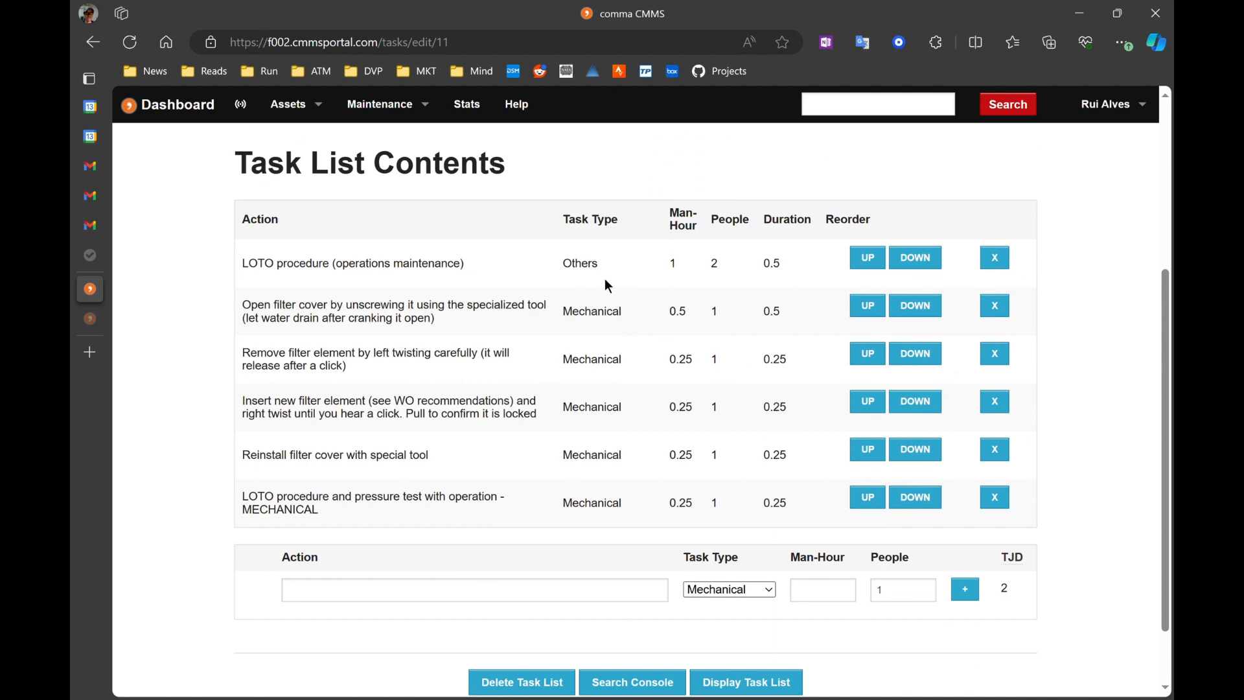
{"action": "scroll", "coordinate": [800, 353], "scroll_direction": "up", "scroll_amount": 2}
{"action": "scroll", "coordinate": [809, 353], "scroll_direction": "down", "scroll_amount": 3}
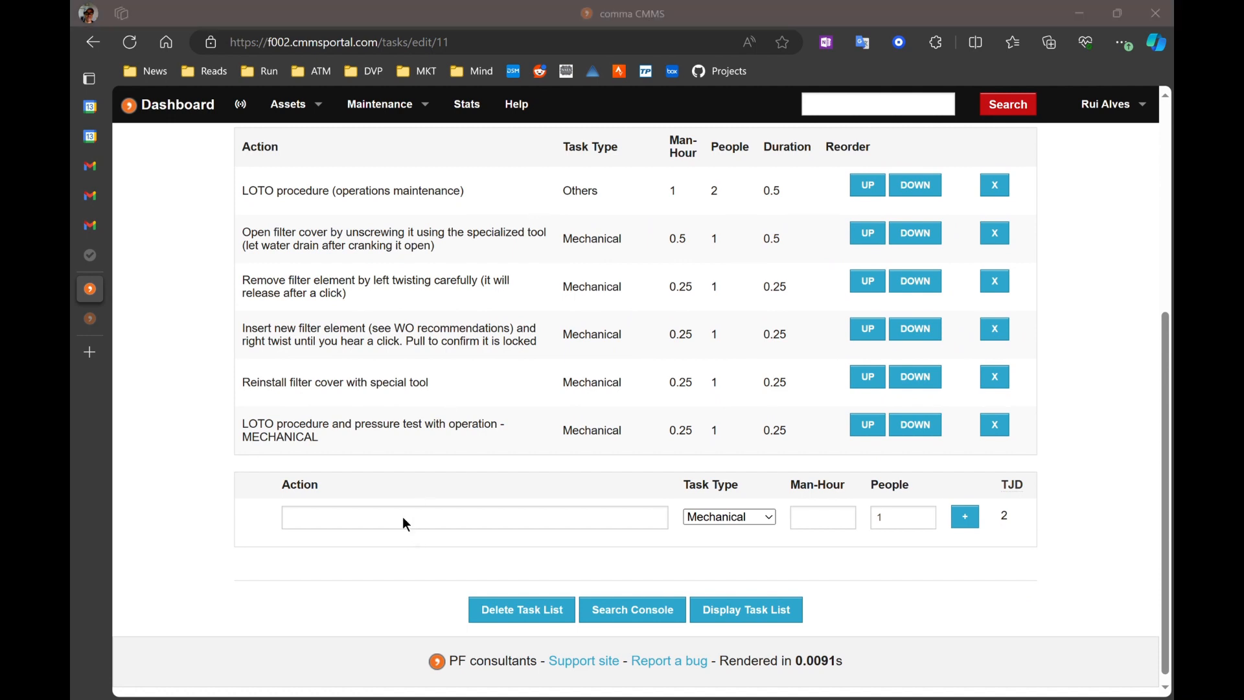
Step: Add the action 'Extra step' with task type Electrical and 1 man-hour
{"action": "left_click", "coordinate": [402, 518]}
{"action": "type", "text": "Extra step"}
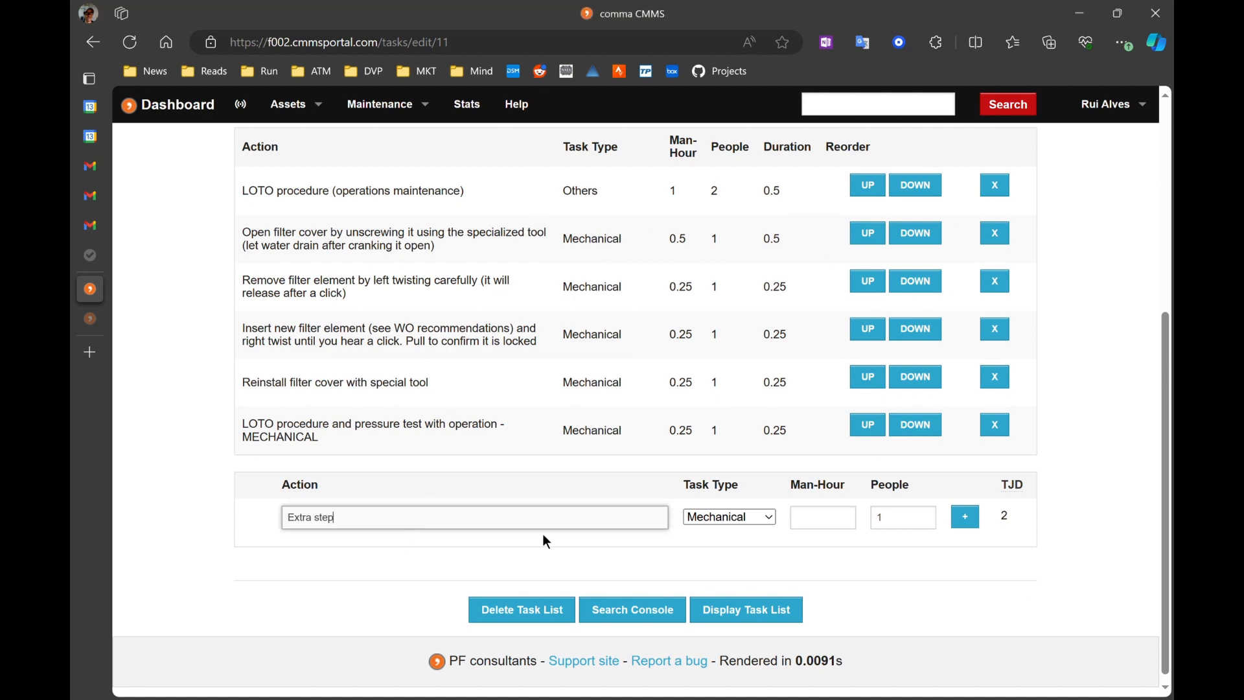
{"action": "left_click", "coordinate": [739, 516]}
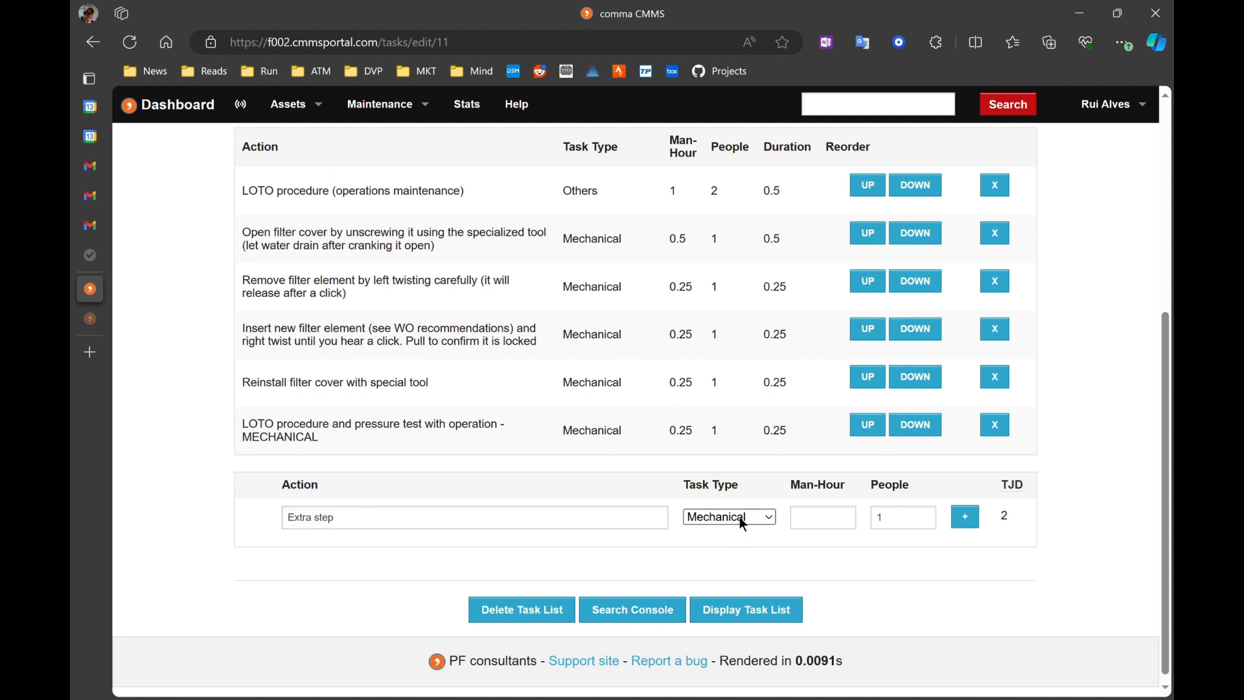
{"action": "key", "text": "Down"}
{"action": "left_click", "coordinate": [847, 529]}
{"action": "type", "text": "1"}
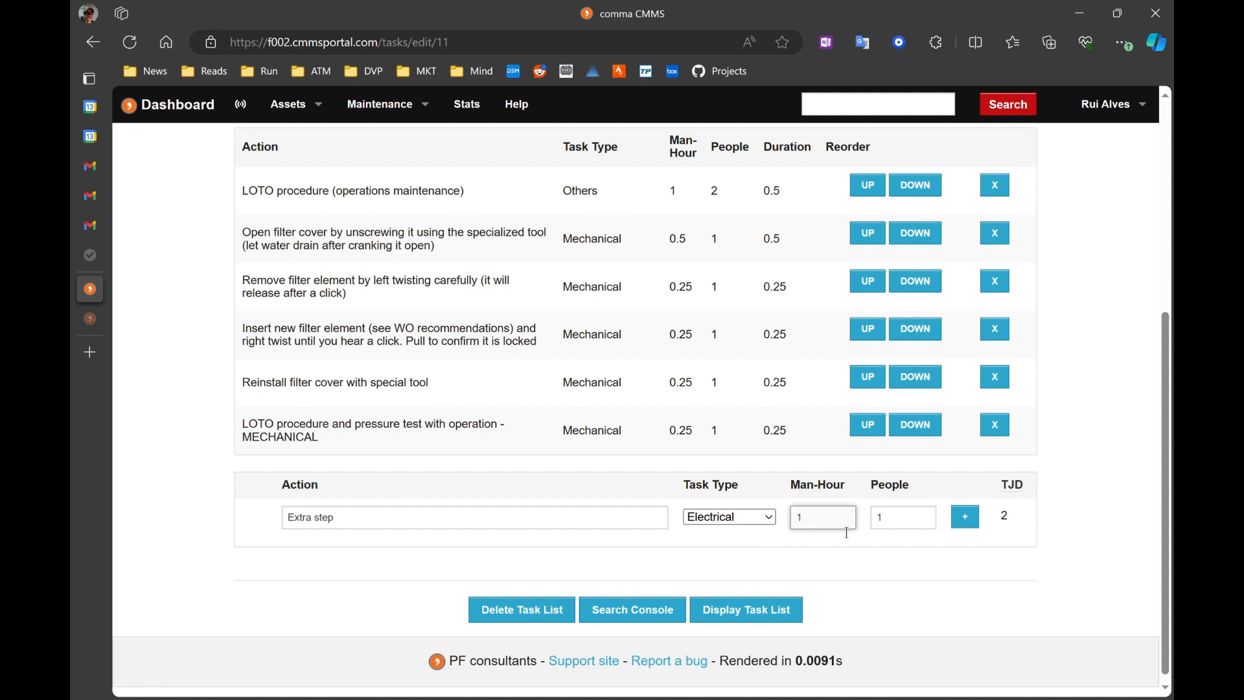
{"action": "left_click", "coordinate": [964, 516]}
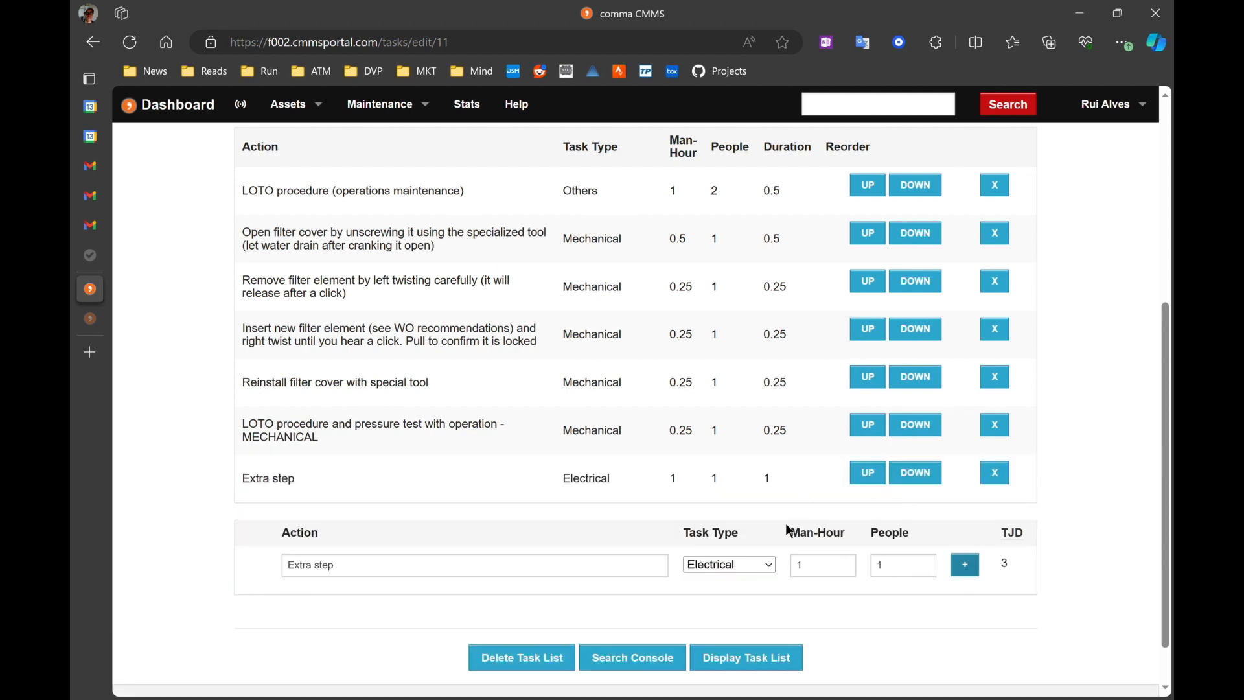
Step: Review the updated list of actions in the task list contents
{"action": "scroll", "coordinate": [1066, 441], "scroll_direction": "up", "scroll_amount": 1}
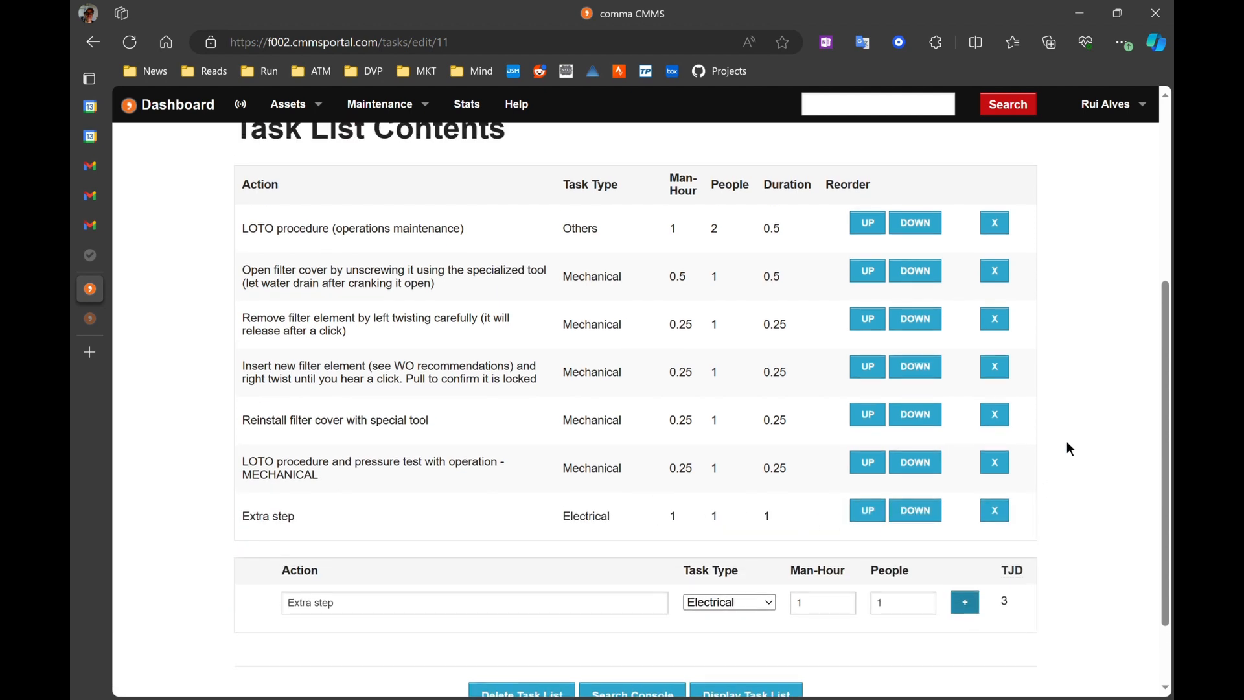
{"action": "scroll", "coordinate": [1067, 441], "scroll_direction": "down", "scroll_amount": 1}
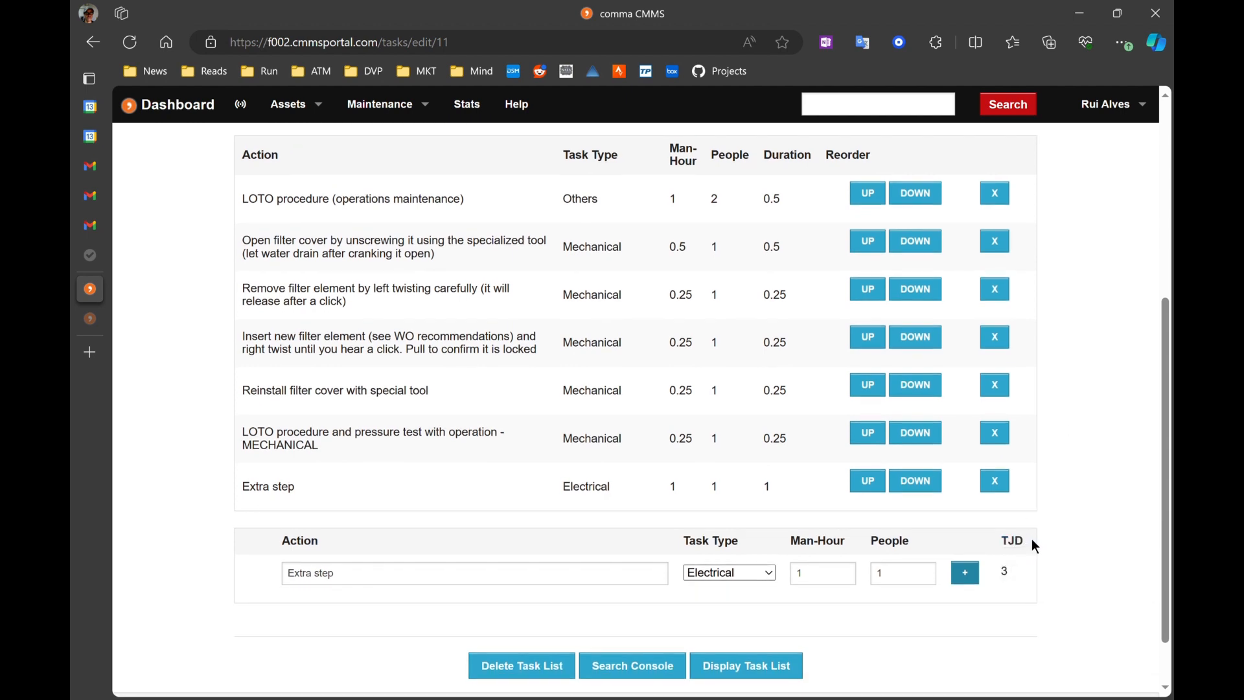
{"action": "mouse_move", "coordinate": [1020, 546]}
{"action": "scroll", "coordinate": [737, 240], "scroll_direction": "up", "scroll_amount": 1}
{"action": "scroll", "coordinate": [736, 239], "scroll_direction": "down", "scroll_amount": 1}
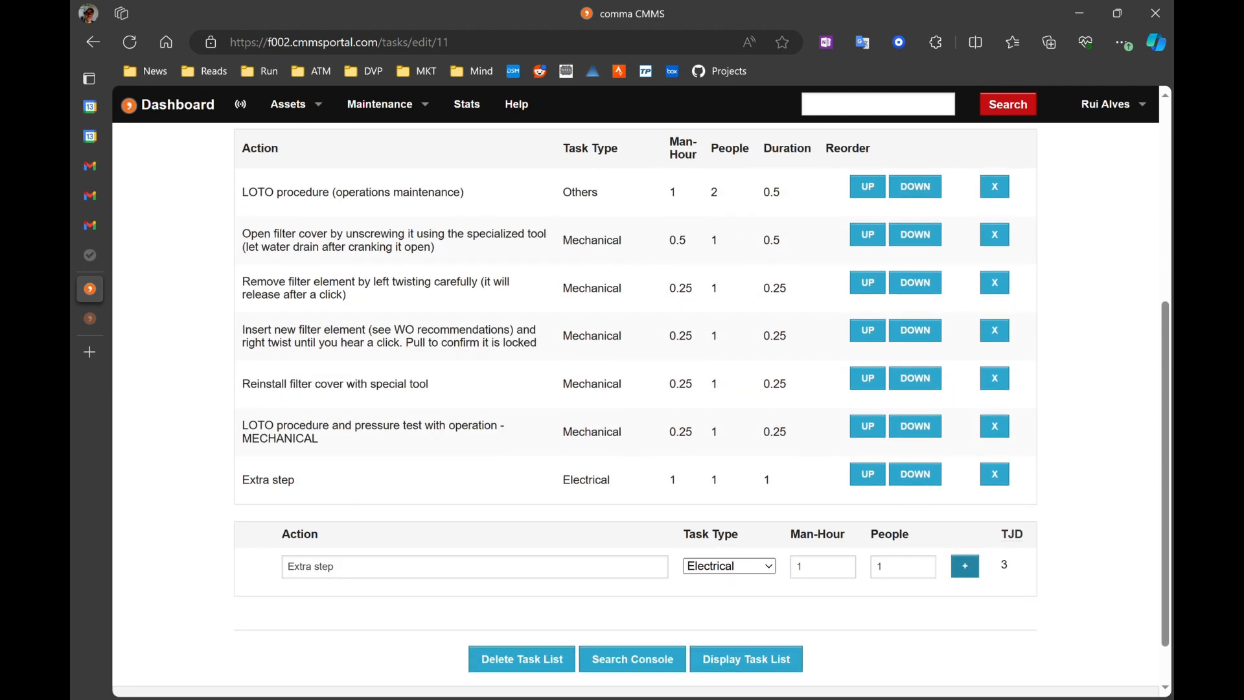
{"action": "scroll", "coordinate": [652, 473], "scroll_direction": "down", "scroll_amount": 1}
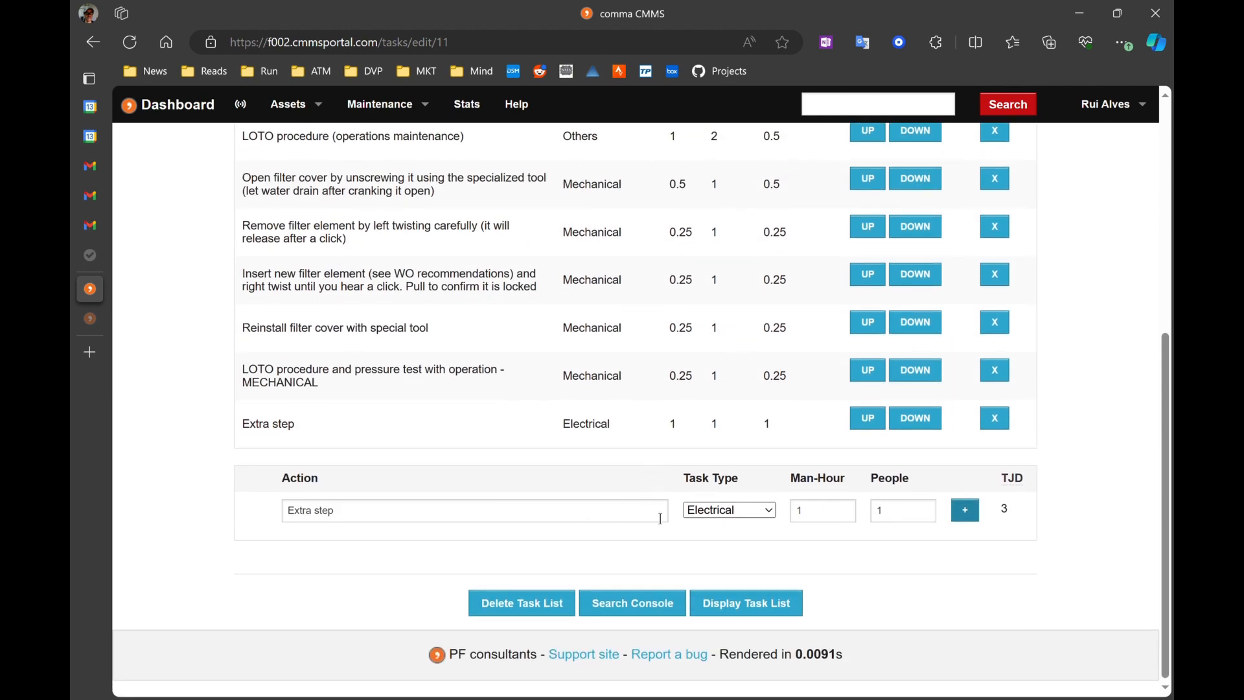
{"action": "scroll", "coordinate": [643, 459], "scroll_direction": "up", "scroll_amount": 1}
{"action": "scroll", "coordinate": [643, 464], "scroll_direction": "up", "scroll_amount": 1}
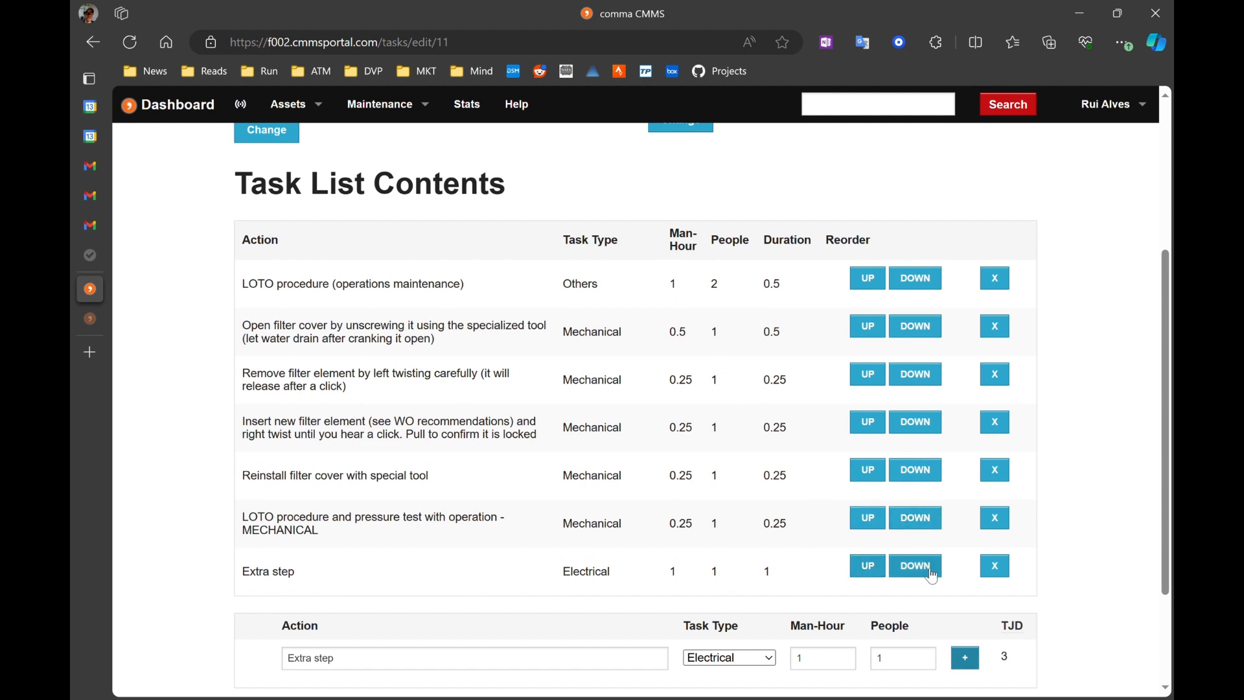
Step: Move 'Extra step' up so it follows the 'Remove filter element by left twisting carefully' action
{"action": "left_click", "coordinate": [877, 576]}
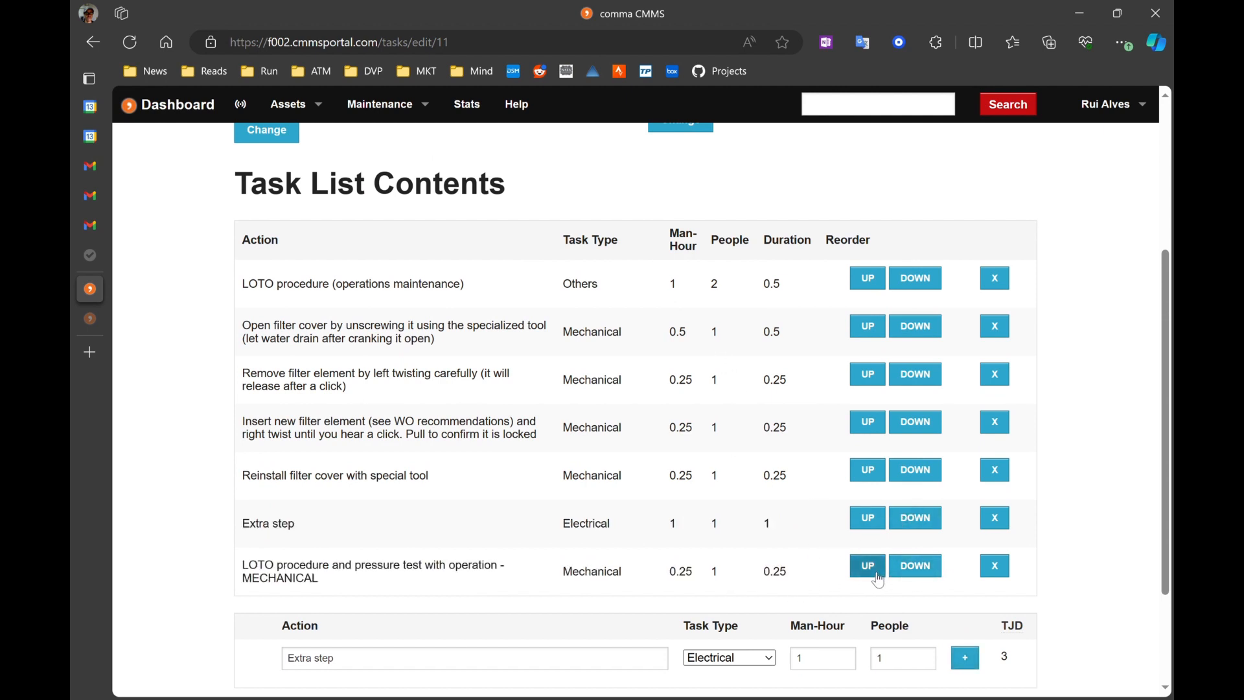
{"action": "left_click", "coordinate": [931, 523]}
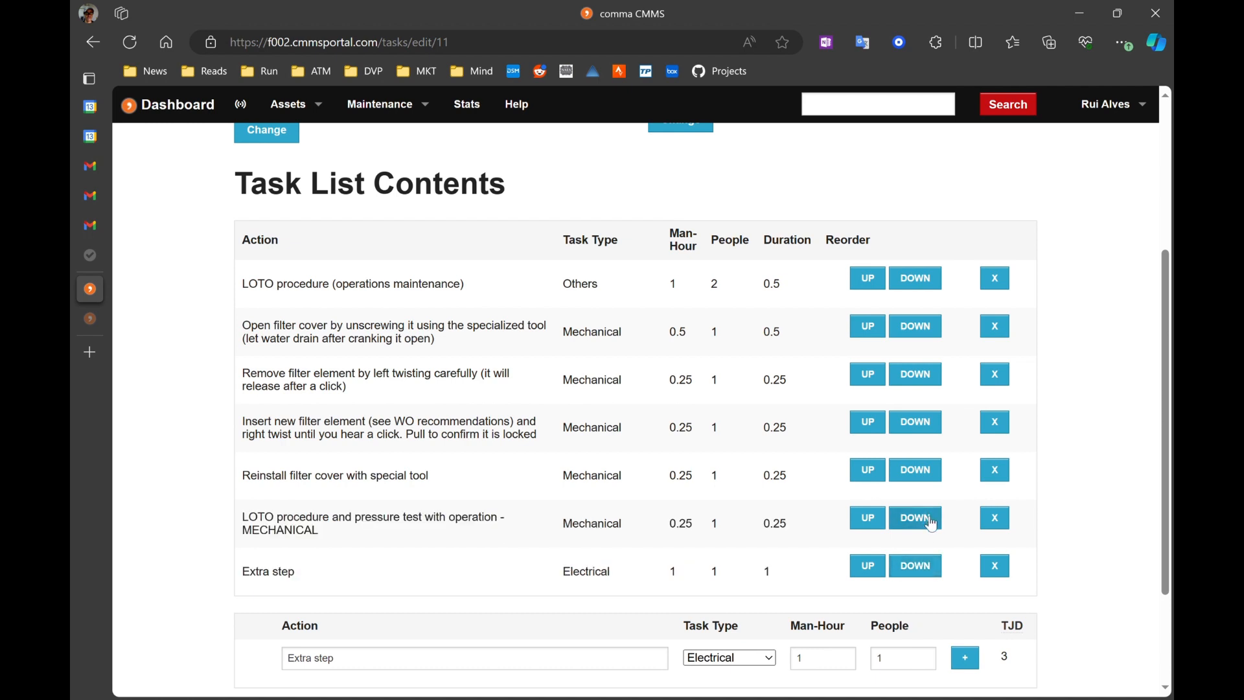
{"action": "scroll", "coordinate": [616, 494], "scroll_direction": "down", "scroll_amount": 1}
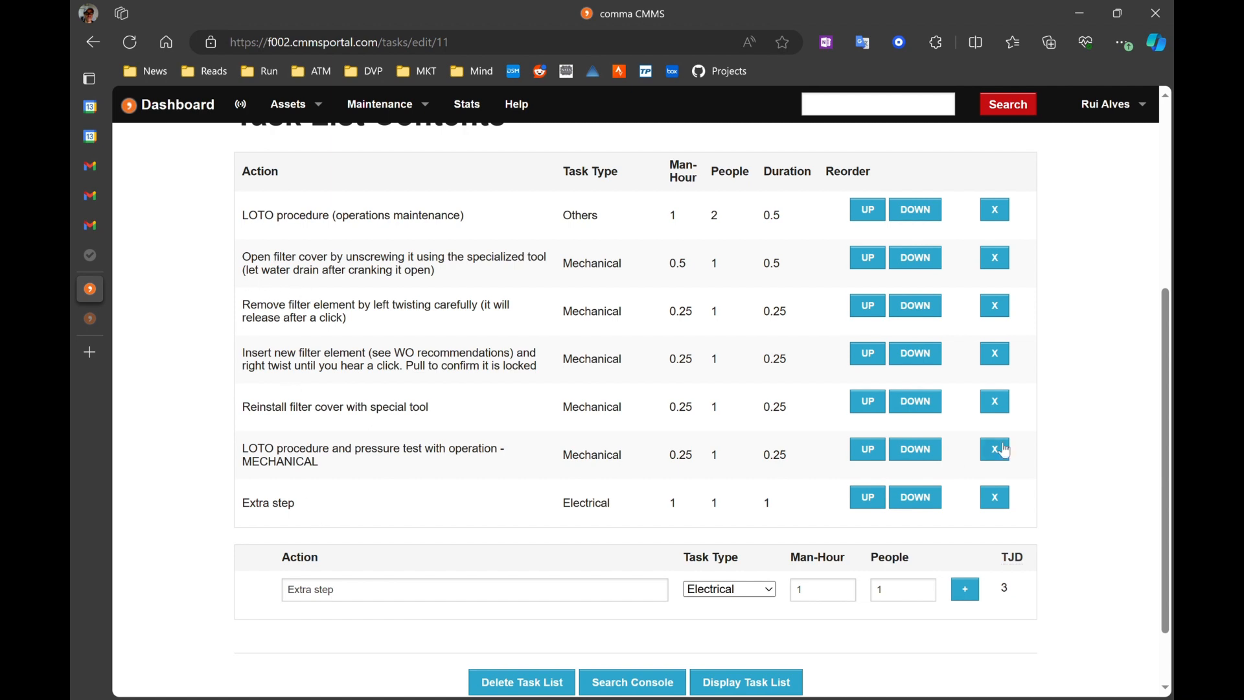
{"action": "left_click", "coordinate": [873, 501]}
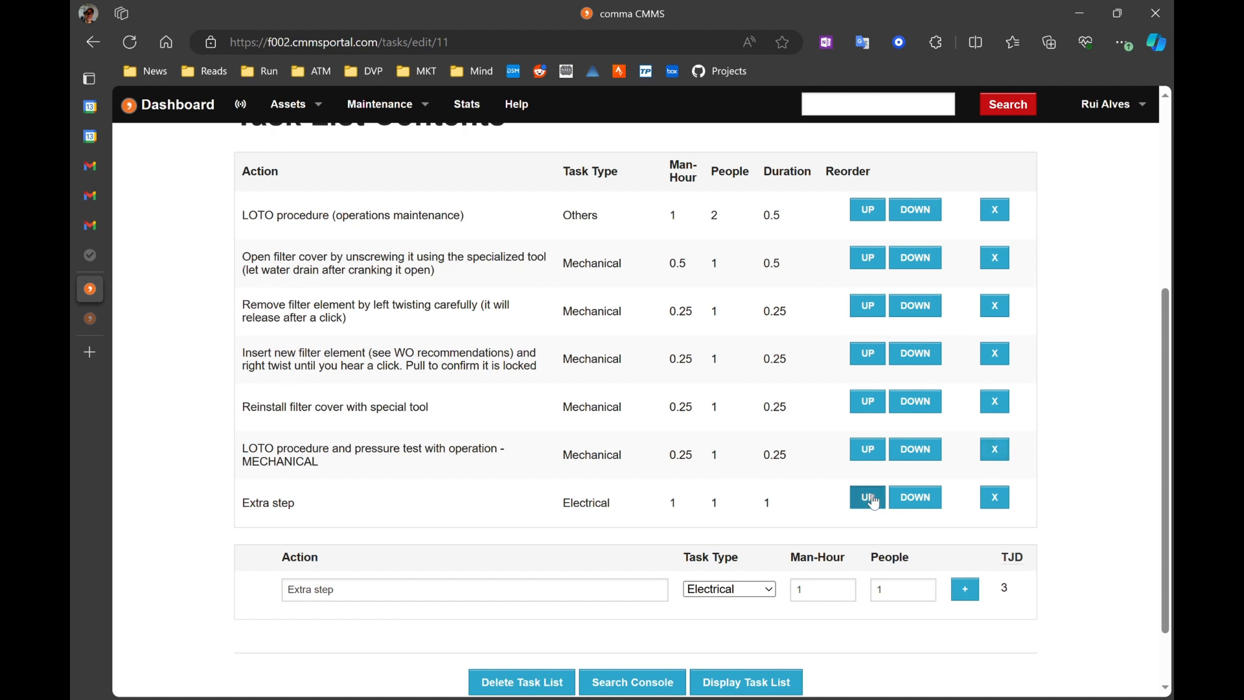
{"action": "left_click", "coordinate": [877, 449]}
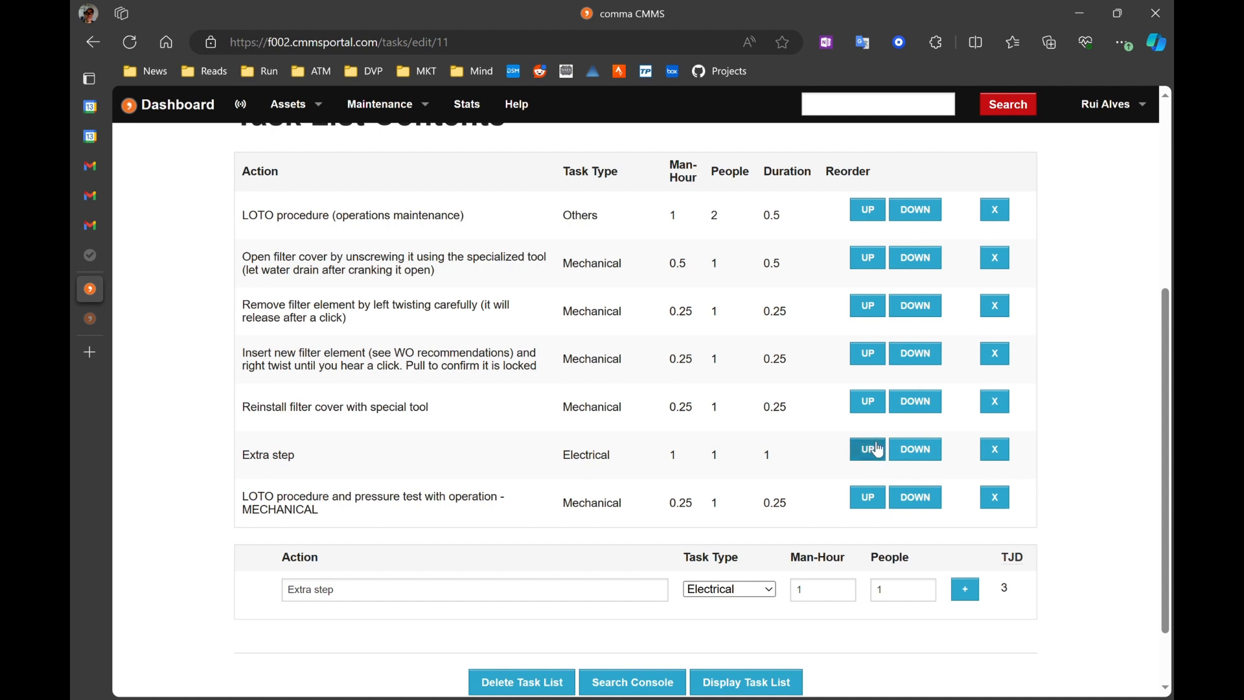
{"action": "left_click", "coordinate": [871, 409]}
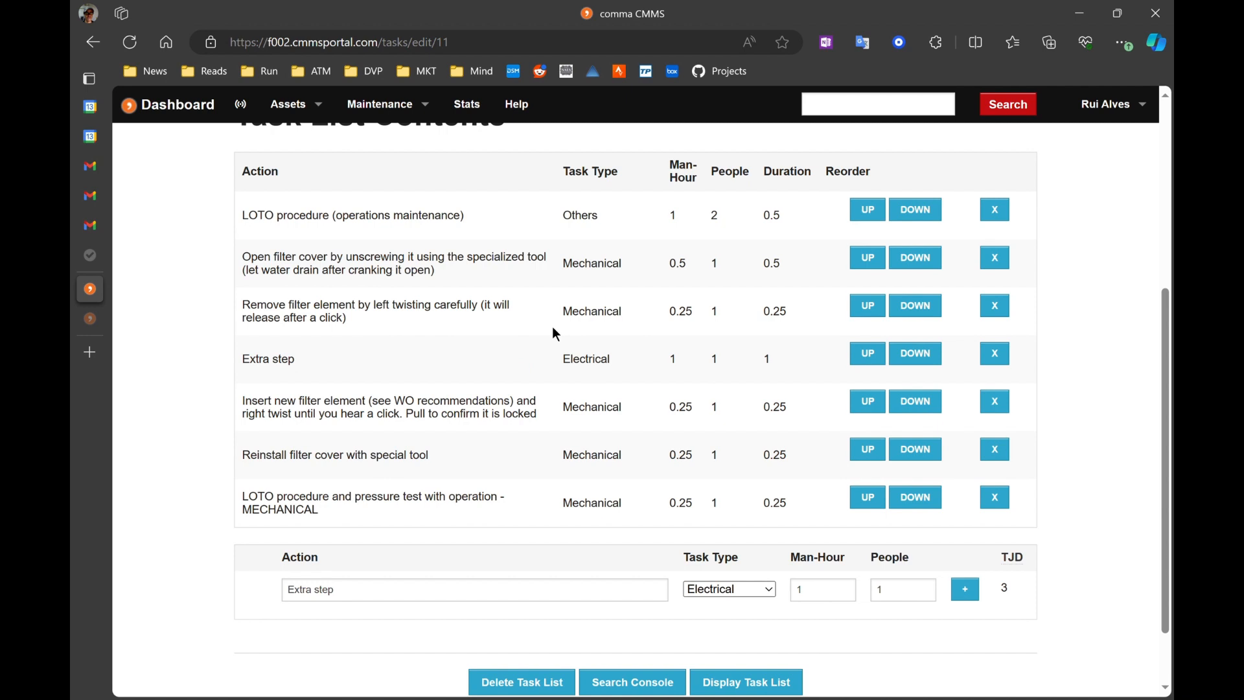
Step: Open the assigned WATER.PPSKID daily pump inspection work order from the Work Orders list
{"action": "scroll", "coordinate": [552, 325], "scroll_direction": "down", "scroll_amount": 1}
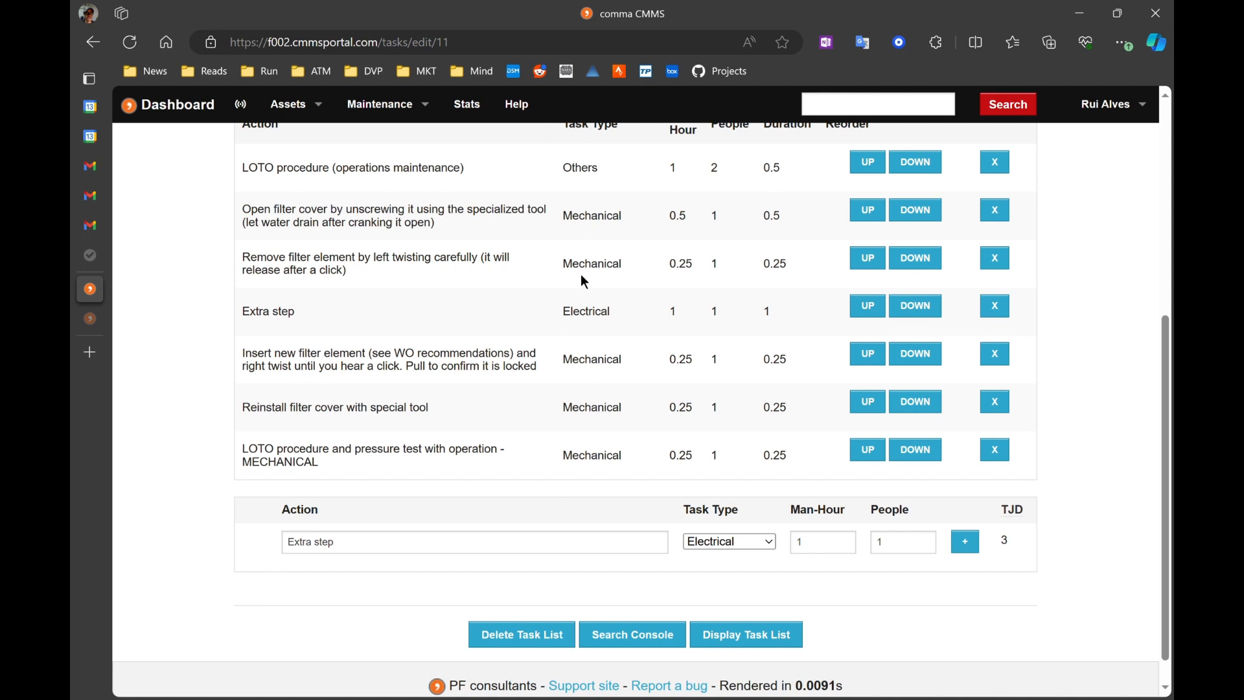
{"action": "scroll", "coordinate": [626, 283], "scroll_direction": "up", "scroll_amount": 1}
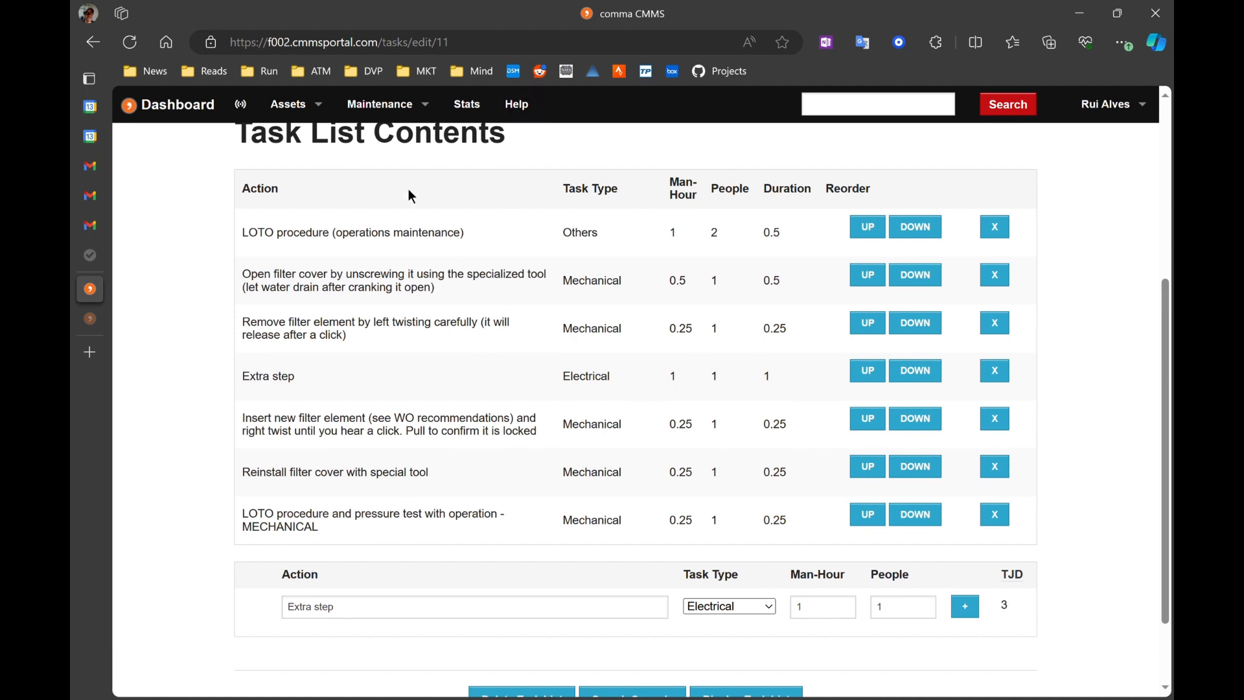
{"action": "left_click", "coordinate": [387, 104]}
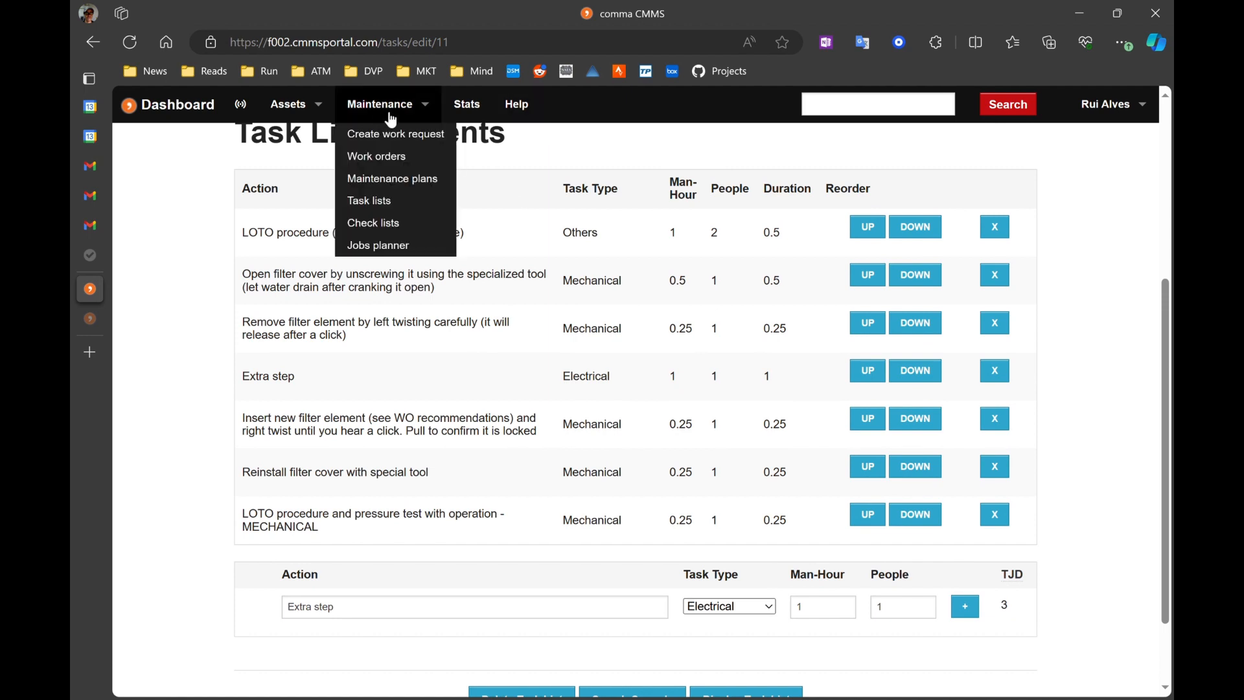
{"action": "left_click", "coordinate": [390, 160]}
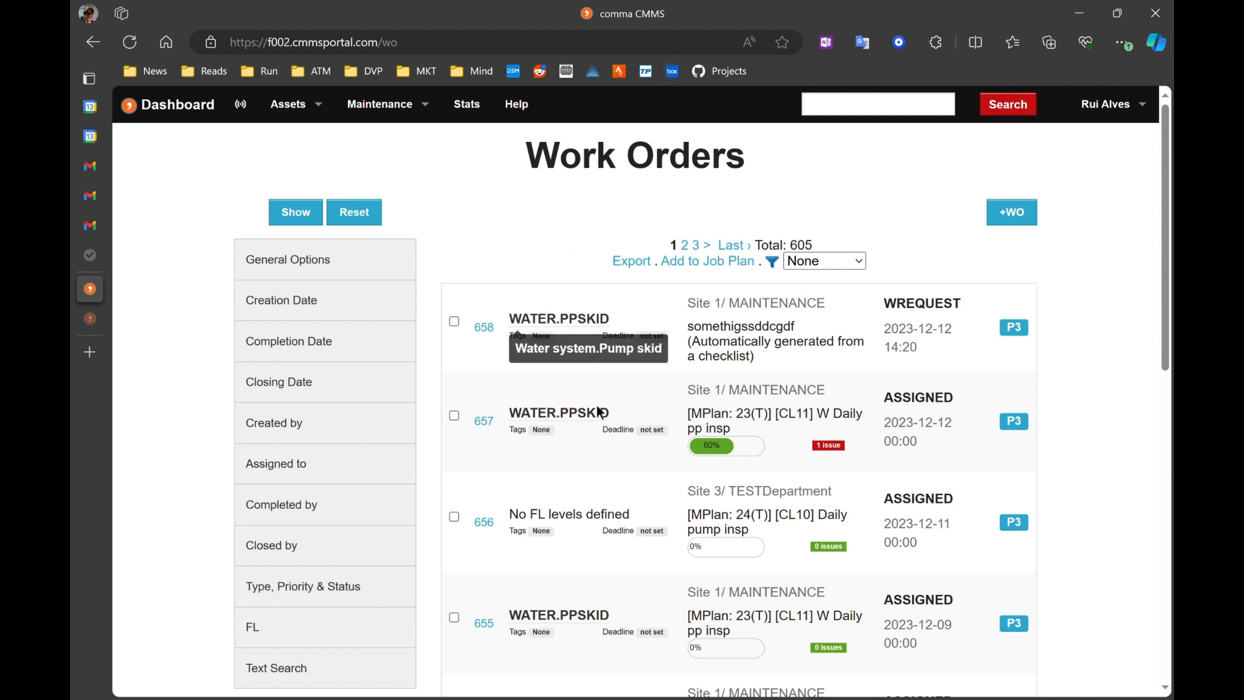
{"action": "left_click", "coordinate": [484, 421]}
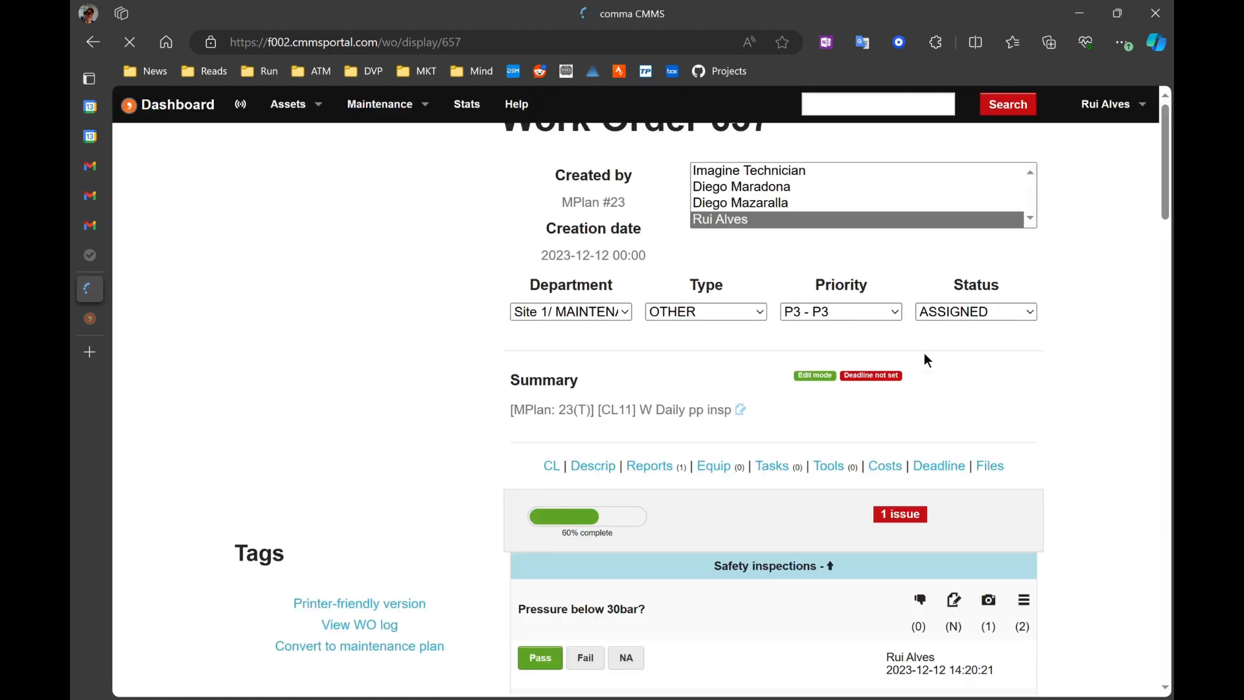
Step: Open the work order's task editor and import the 'Replace H2O filters' task list into it
{"action": "scroll", "coordinate": [1031, 391], "scroll_direction": "down", "scroll_amount": 1}
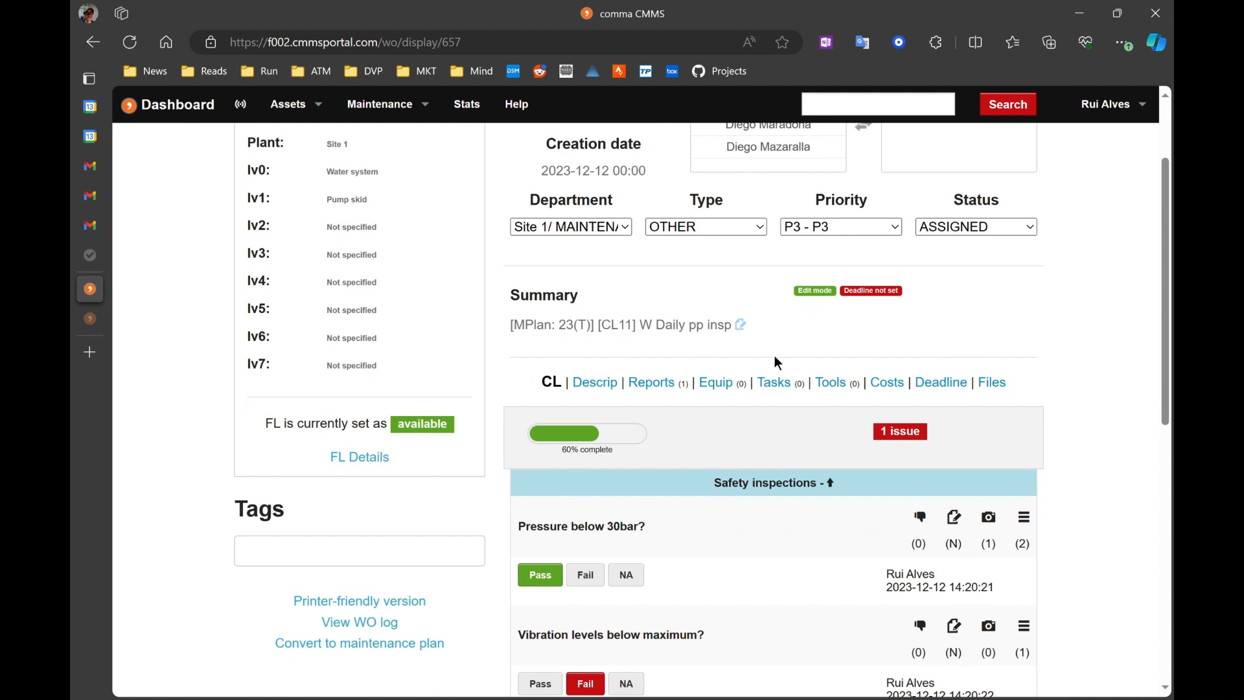
{"action": "scroll", "coordinate": [774, 355], "scroll_direction": "up", "scroll_amount": 1}
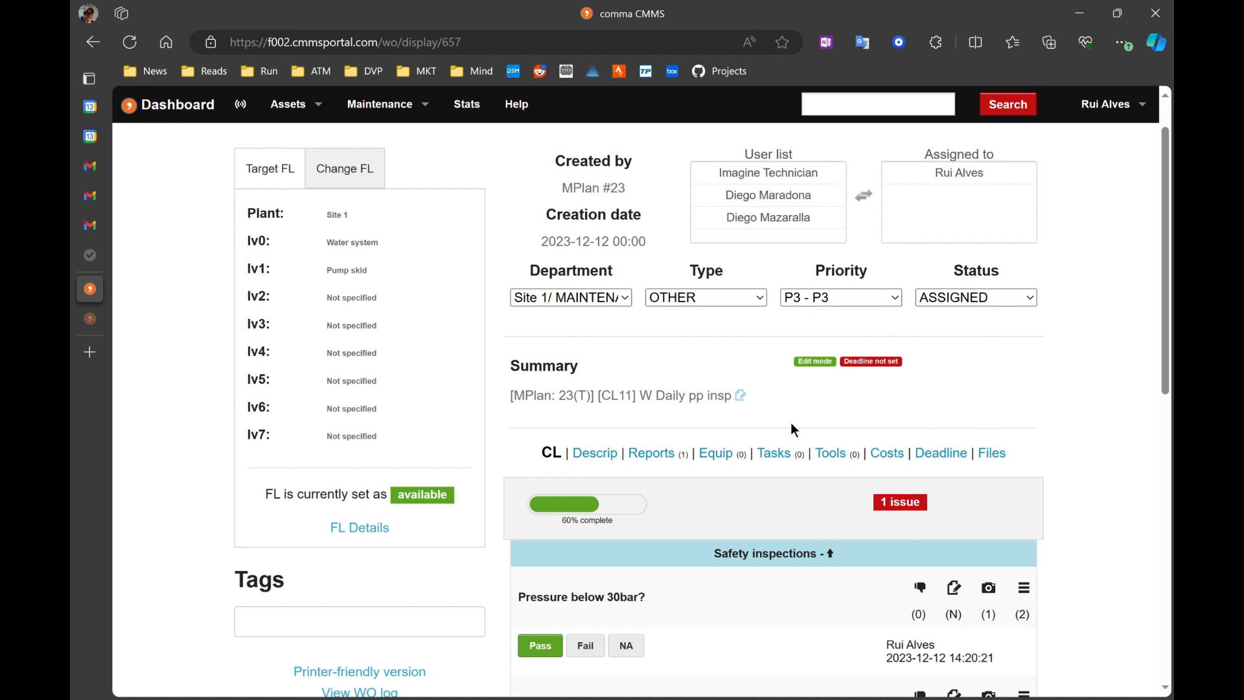
{"action": "left_click", "coordinate": [779, 460]}
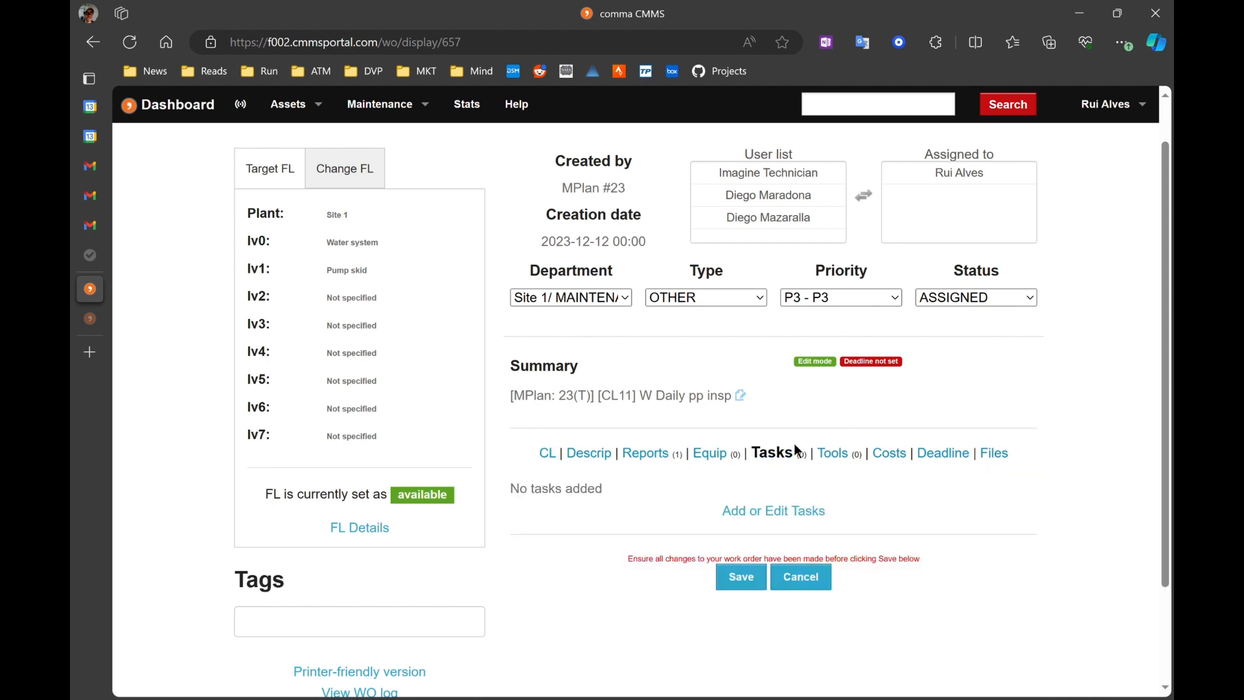
{"action": "scroll", "coordinate": [1016, 432], "scroll_direction": "down", "scroll_amount": 2}
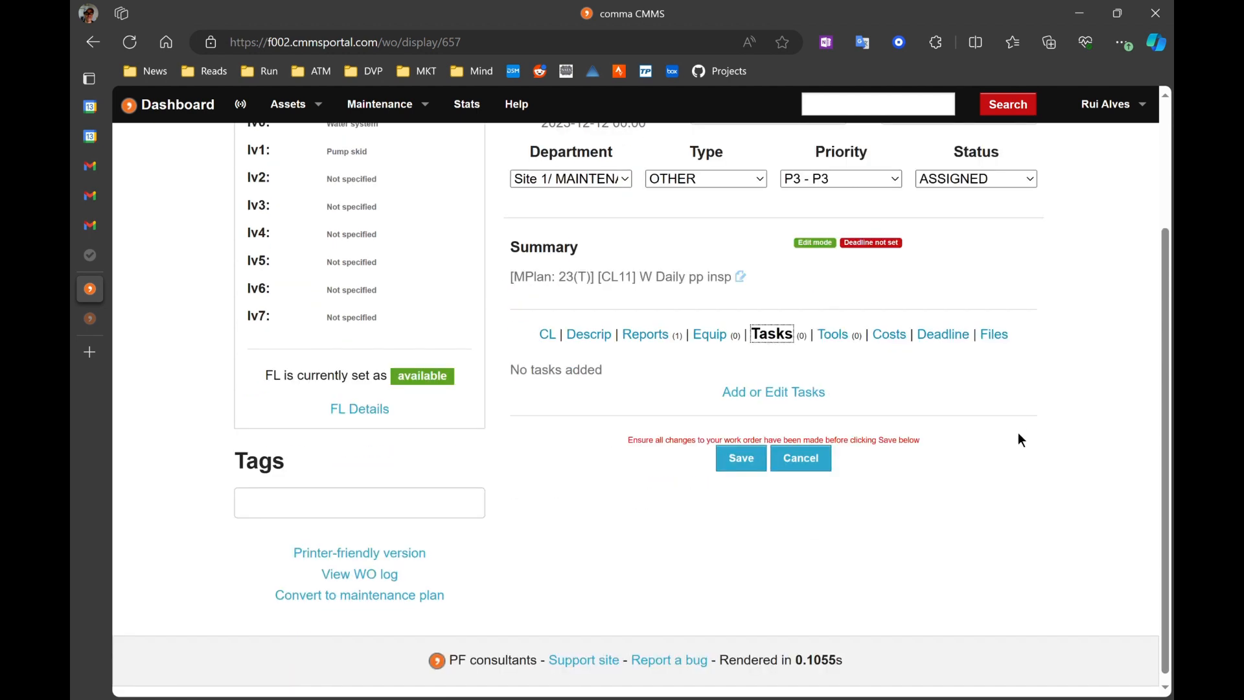
{"action": "left_click", "coordinate": [762, 392]}
{"action": "scroll", "coordinate": [1079, 446], "scroll_direction": "down", "scroll_amount": 2}
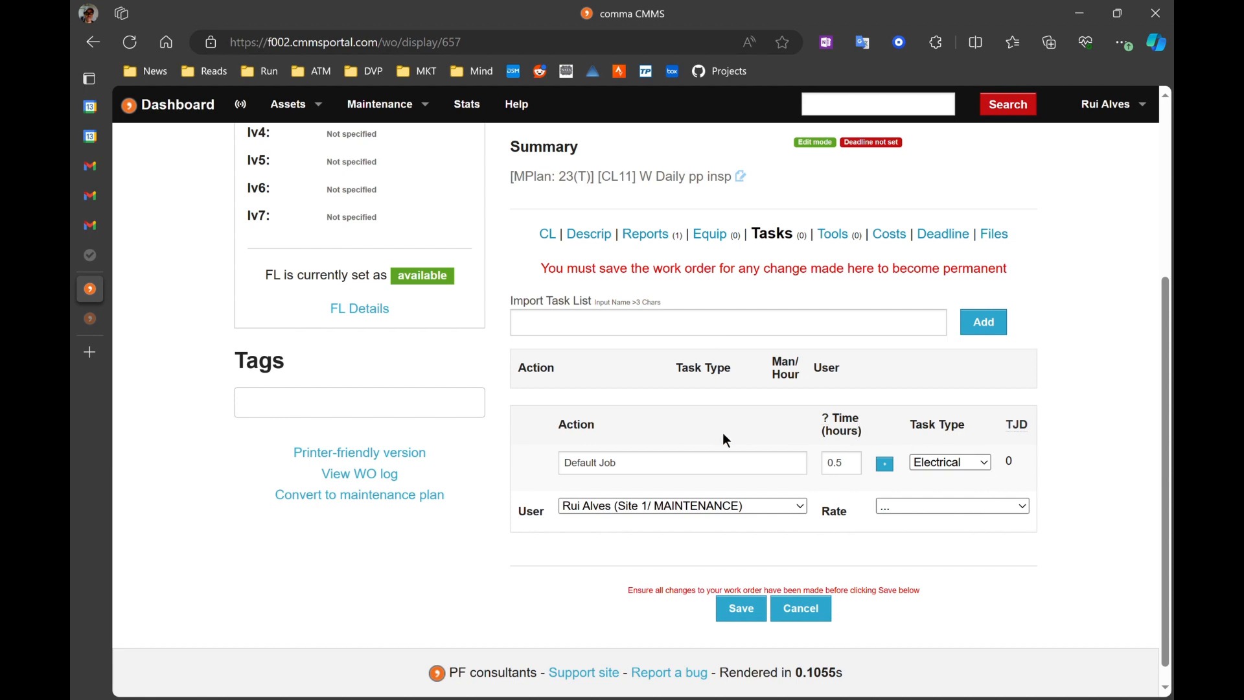
{"action": "left_click", "coordinate": [658, 337]}
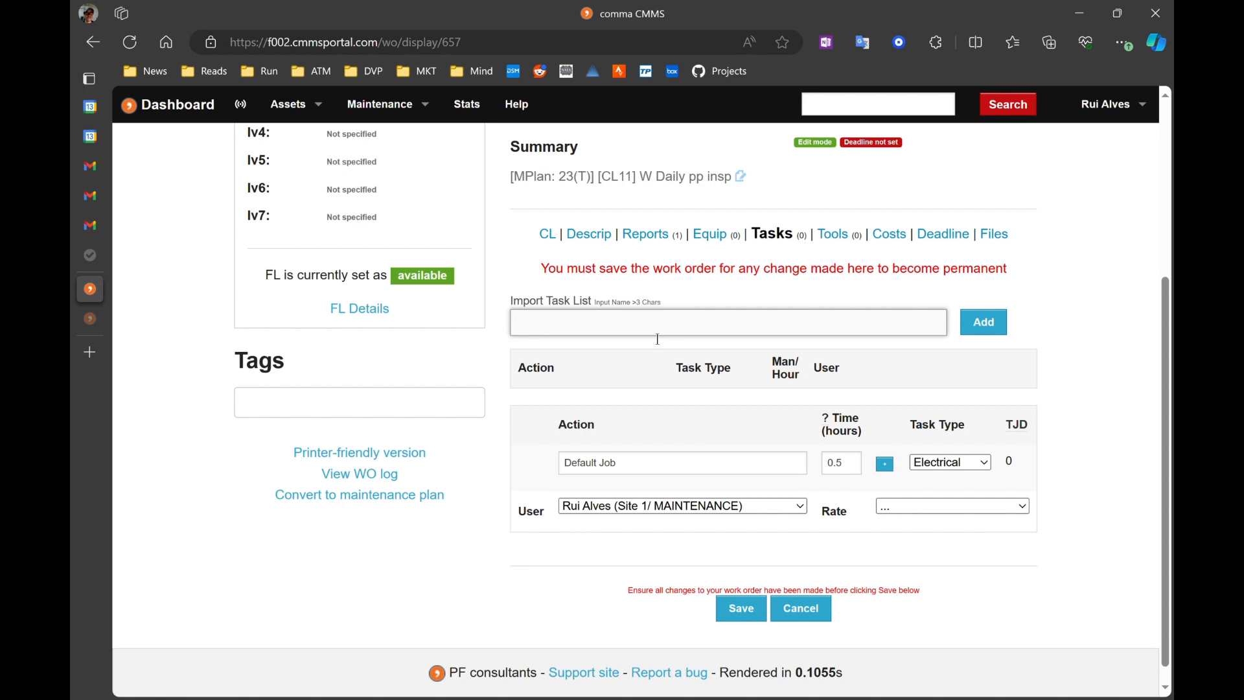
{"action": "type", "text": "h2o"}
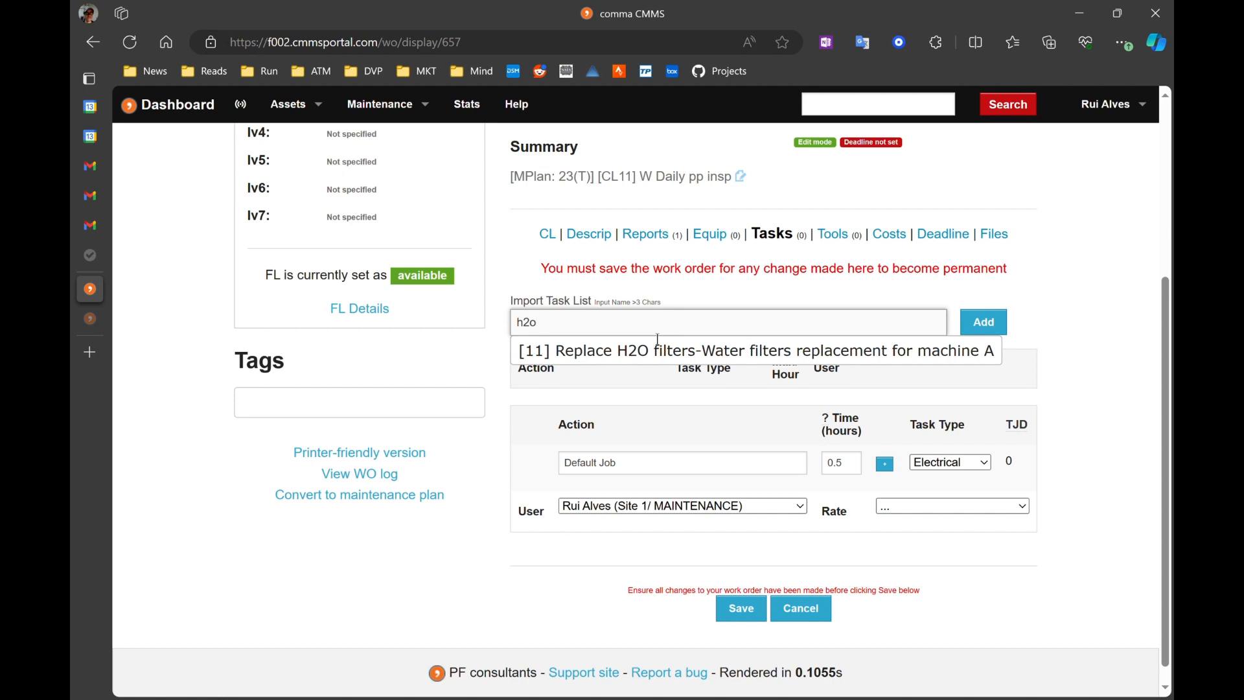
{"action": "left_click", "coordinate": [648, 345]}
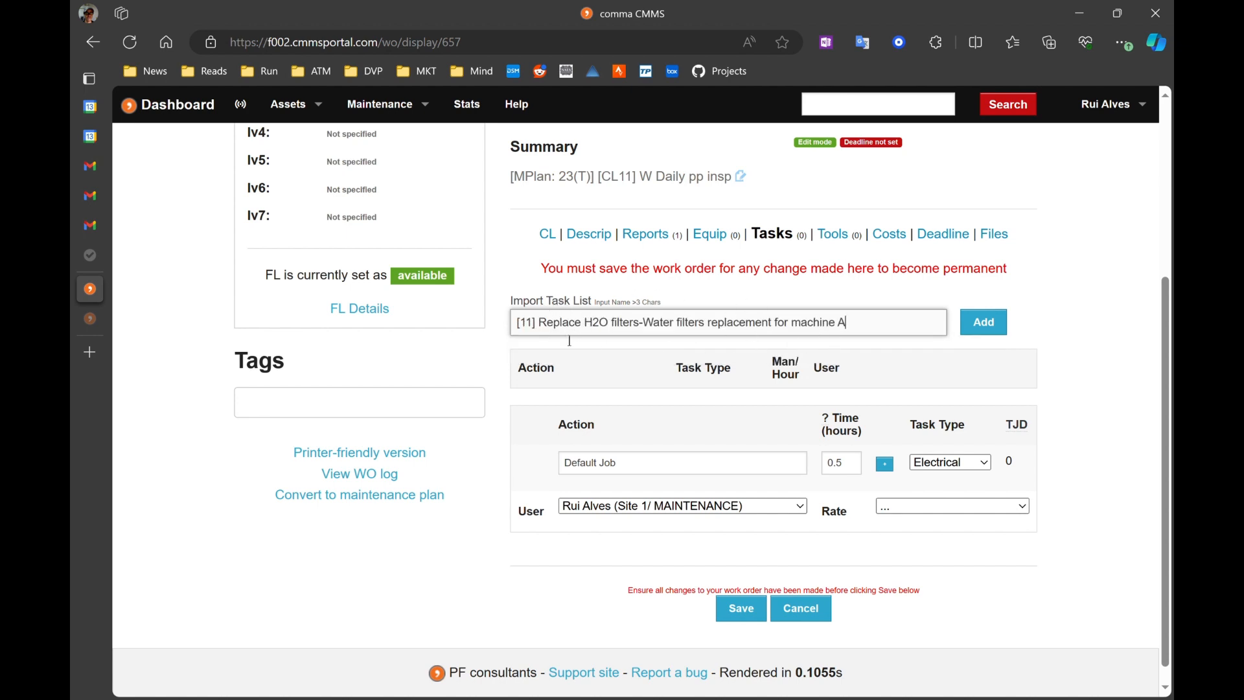
{"action": "left_click", "coordinate": [1000, 332]}
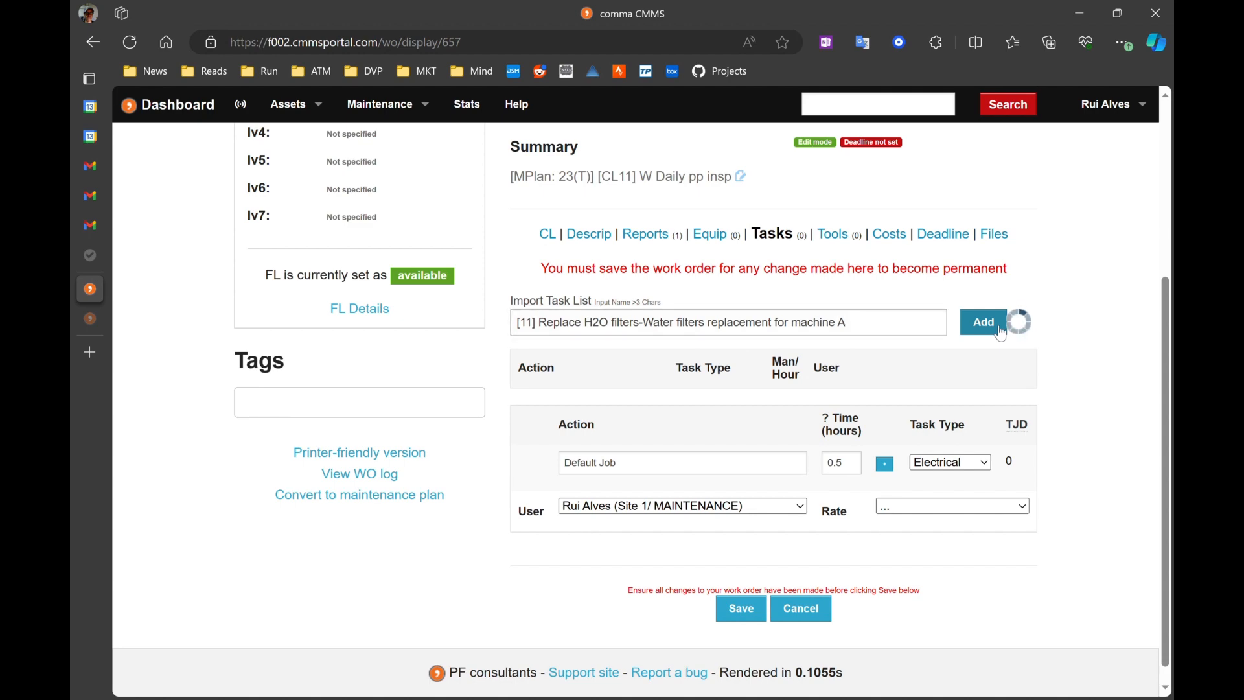
{"action": "scroll", "coordinate": [899, 231], "scroll_direction": "down", "scroll_amount": 3}
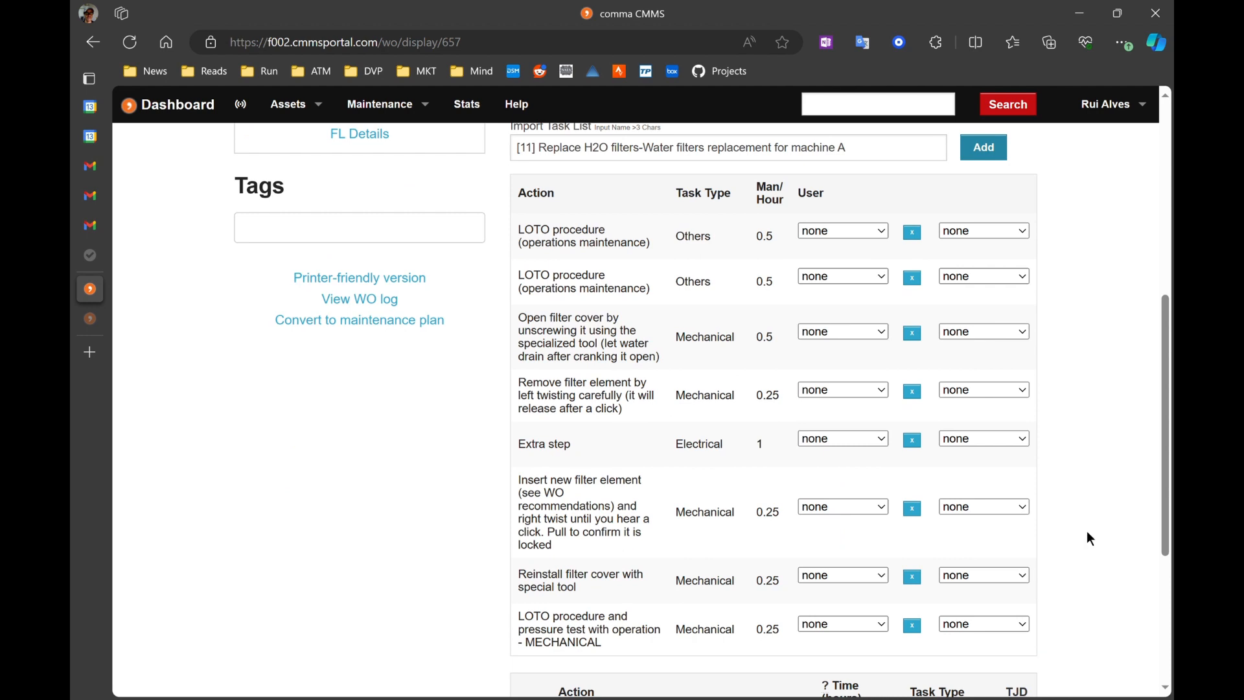
{"action": "scroll", "coordinate": [1088, 532], "scroll_direction": "down", "scroll_amount": 1}
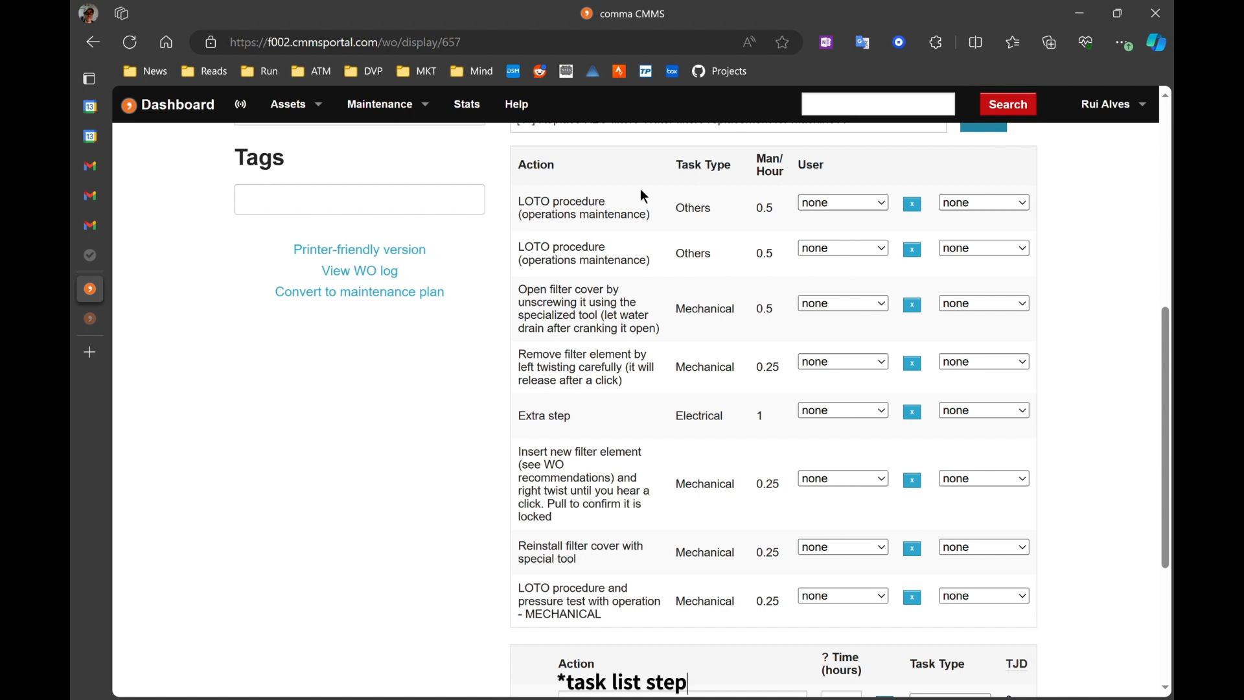
{"action": "key", "text": "BackSpace"}
{"action": "key", "text": "BackSpace"}
{"action": "key", "text": "BackSpace"}
{"action": "key", "text": "BackSpace"}
{"action": "key", "text": "BackSpace"}
{"action": "key", "text": "BackSpace"}
{"action": "key", "text": "BackSpace"}
{"action": "key", "text": "BackSpace"}
{"action": "key", "text": "BackSpace"}
{"action": "key", "text": "BackSpace"}
{"action": "key", "text": "BackSpace"}
{"action": "key", "text": "BackSpace"}
{"action": "key", "text": "BackSpace"}
{"action": "key", "text": "BackSpace"}
{"action": "key", "text": "BackSpace"}
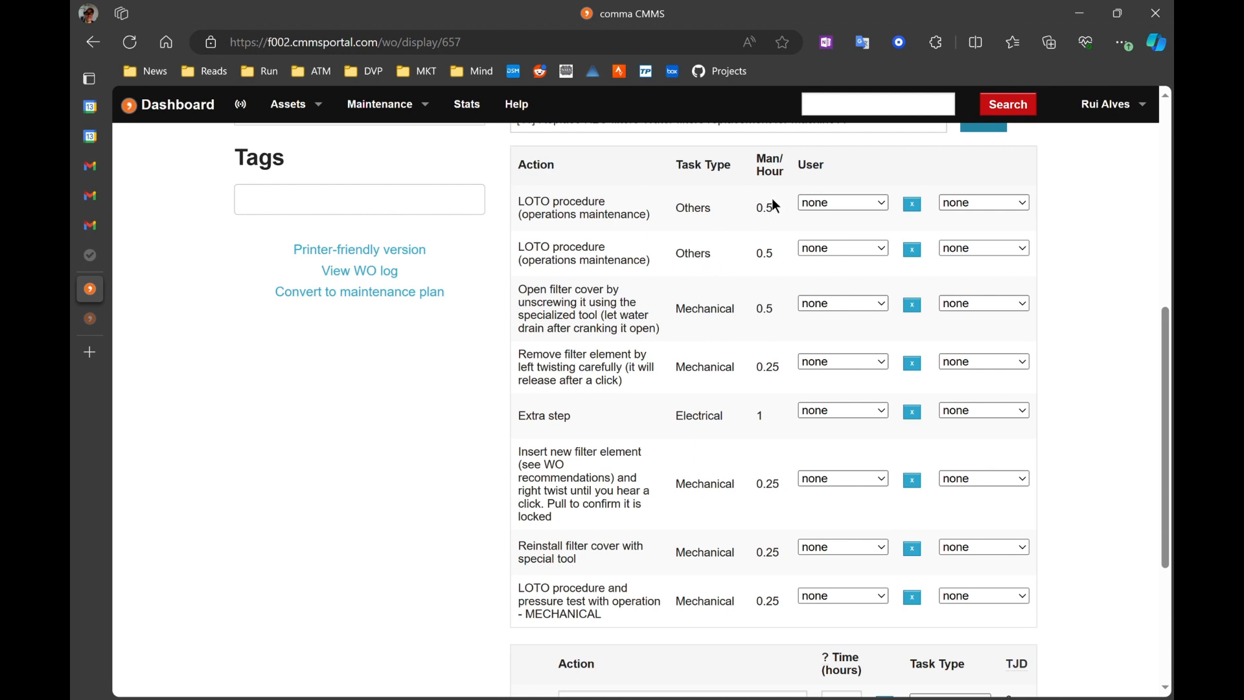
{"action": "scroll", "coordinate": [752, 316], "scroll_direction": "down", "scroll_amount": 1}
{"action": "scroll", "coordinate": [752, 317], "scroll_direction": "up", "scroll_amount": 1}
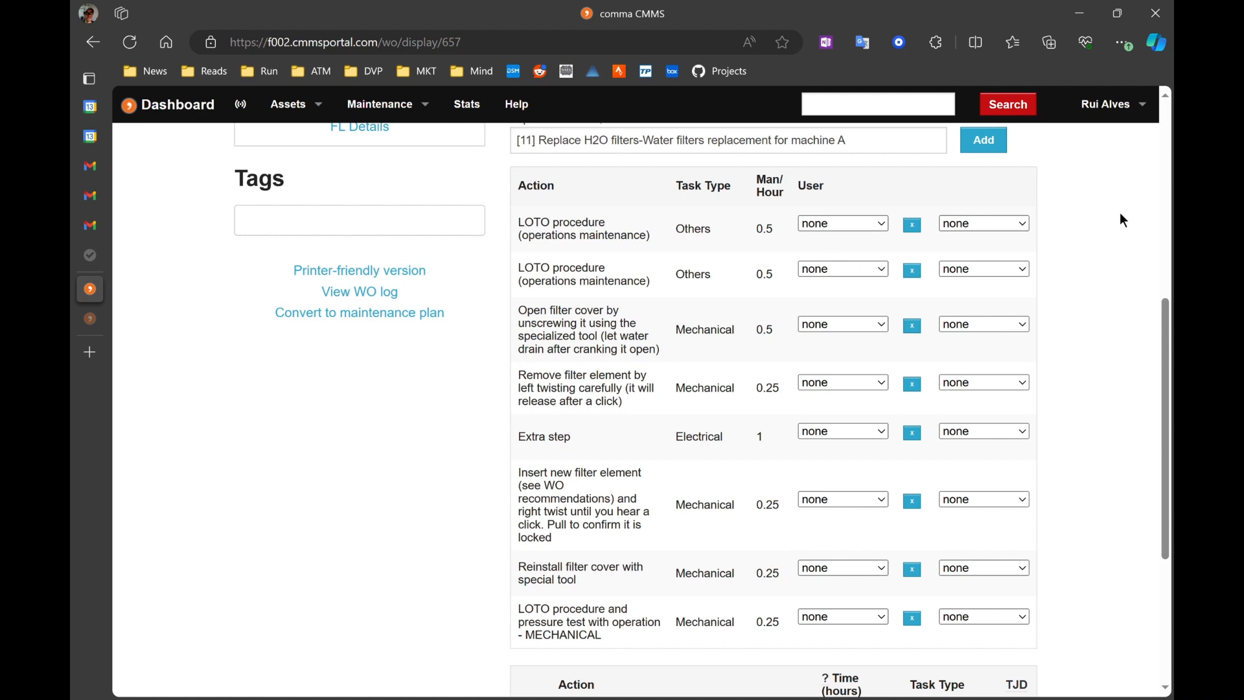
{"action": "scroll", "coordinate": [1119, 213], "scroll_direction": "down", "scroll_amount": 1}
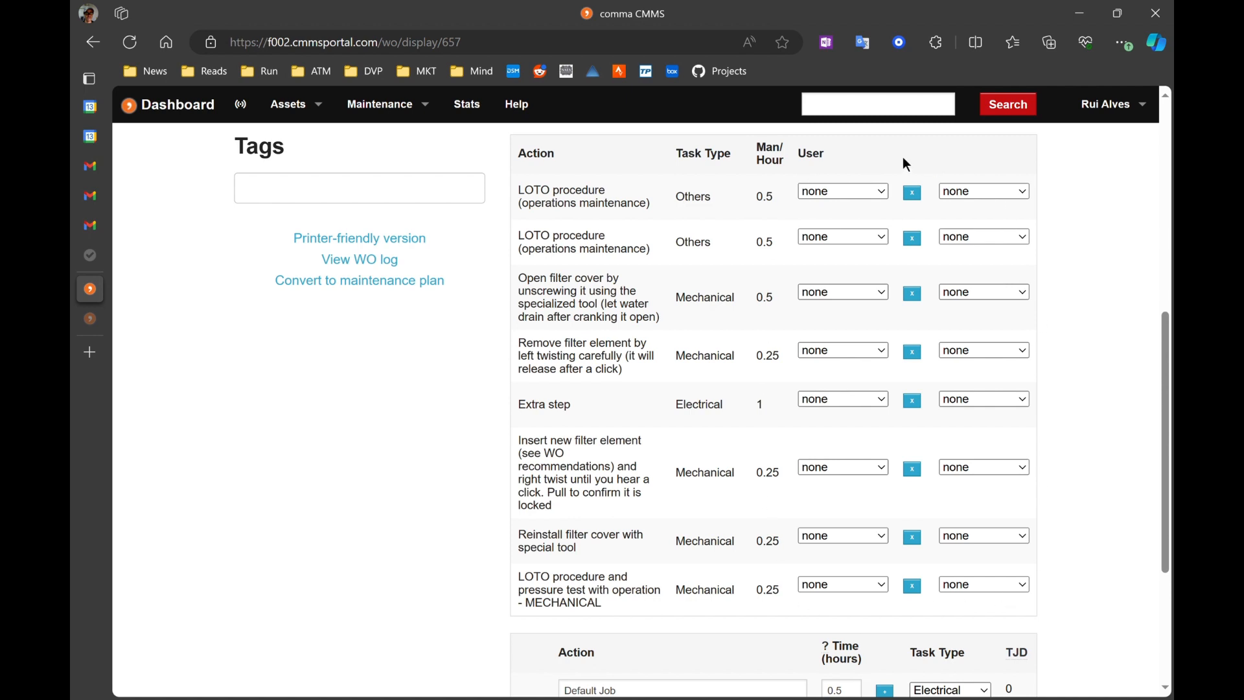
Step: Assign a technician as user to each of the first five actions in the work order's task list
{"action": "left_click", "coordinate": [857, 235]}
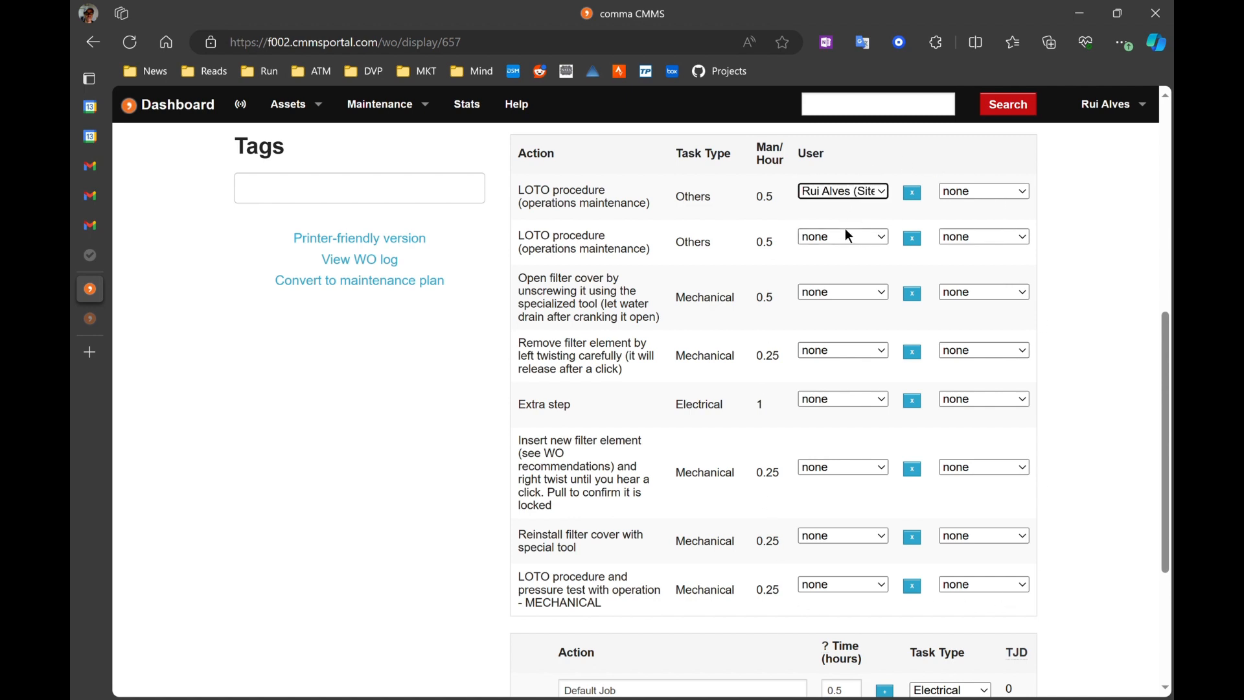
{"action": "left_click", "coordinate": [832, 302]}
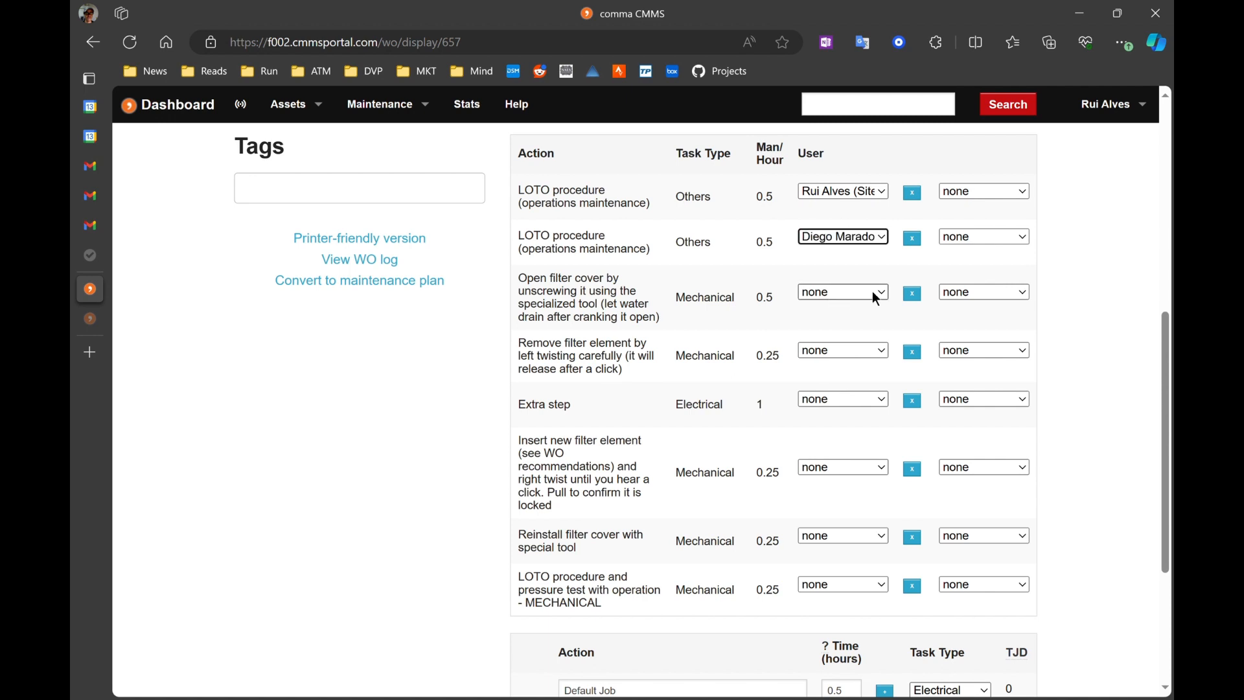
{"action": "left_click", "coordinate": [845, 362]}
{"action": "left_click", "coordinate": [846, 349]}
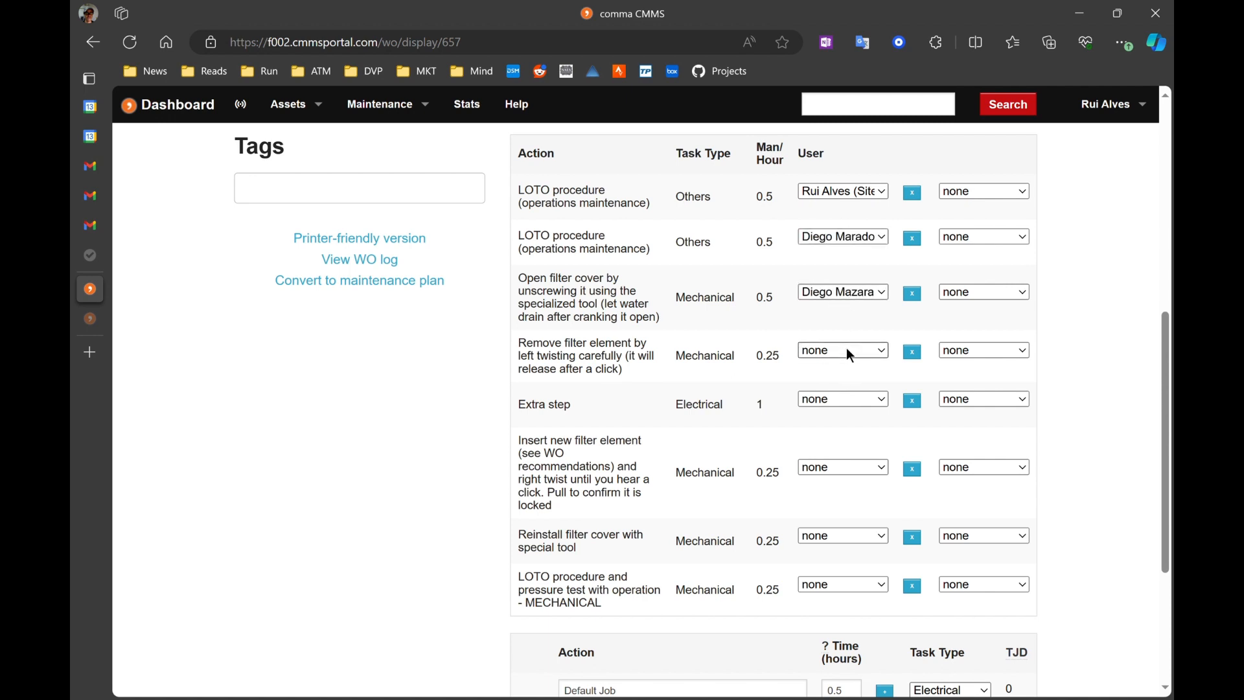
{"action": "left_click", "coordinate": [841, 386]}
{"action": "left_click", "coordinate": [851, 401]}
{"action": "left_click", "coordinate": [846, 467]}
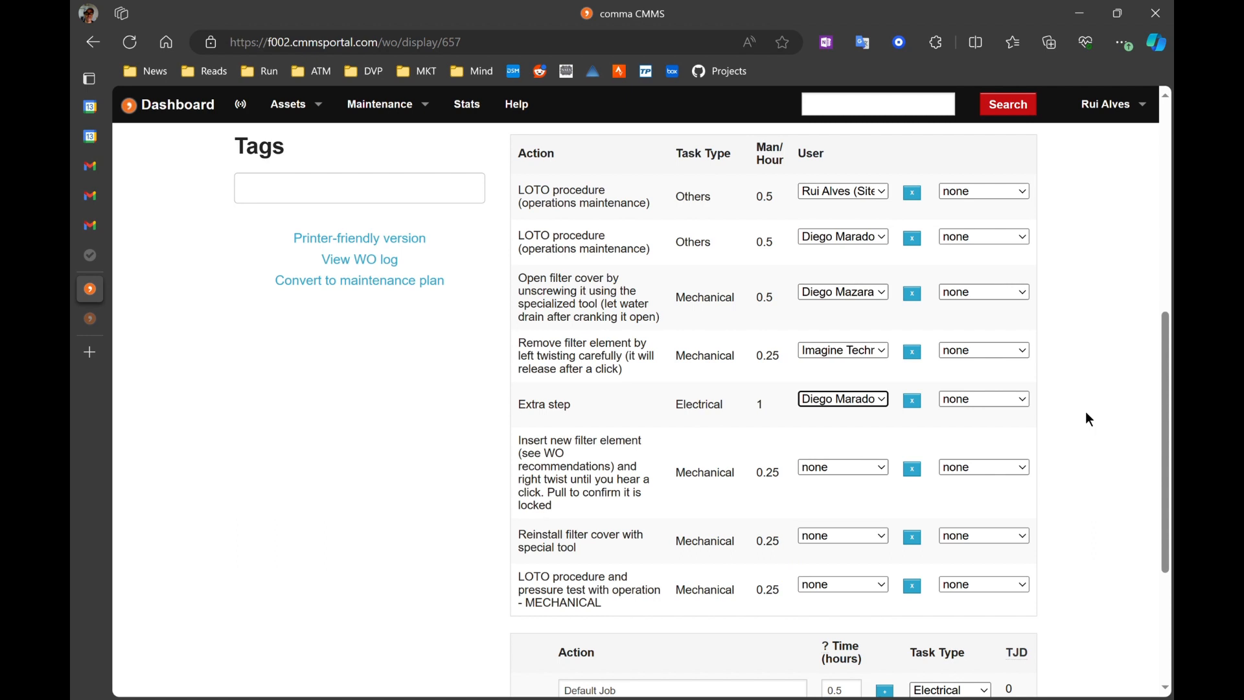
Step: Set the time of the new action row to 1 hour
{"action": "scroll", "coordinate": [1085, 410], "scroll_direction": "down", "scroll_amount": 1}
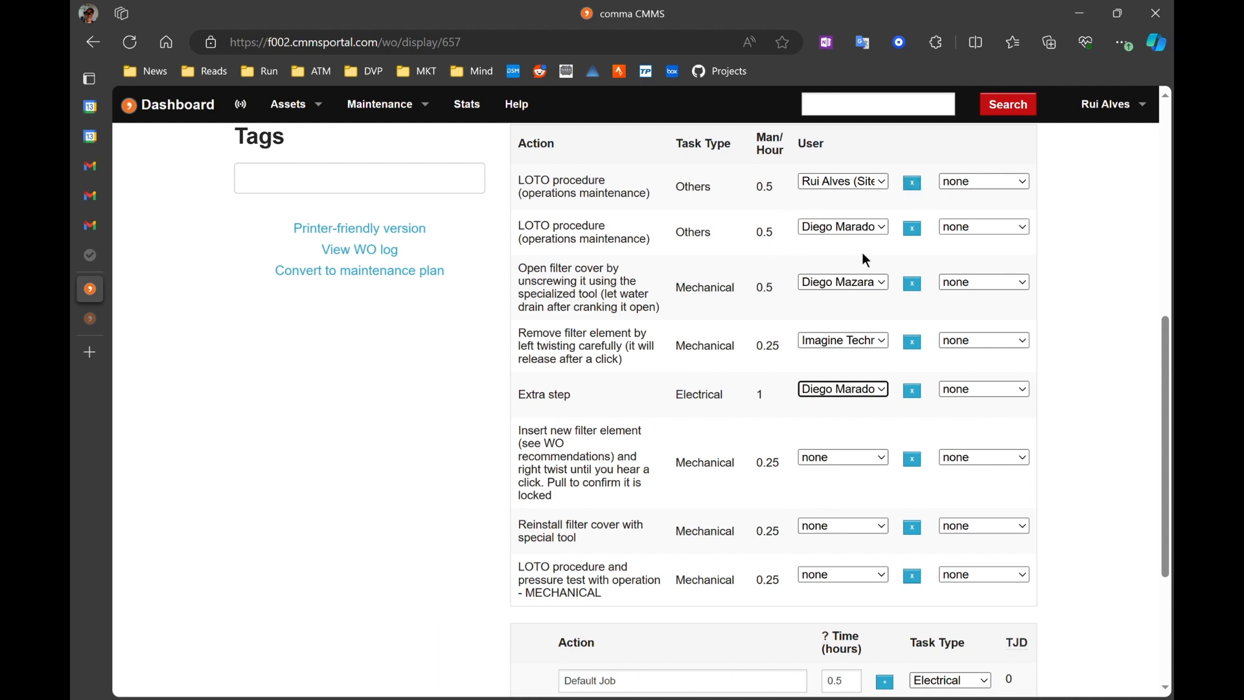
{"action": "scroll", "coordinate": [866, 259], "scroll_direction": "down", "scroll_amount": 2}
{"action": "scroll", "coordinate": [735, 415], "scroll_direction": "up", "scroll_amount": 3}
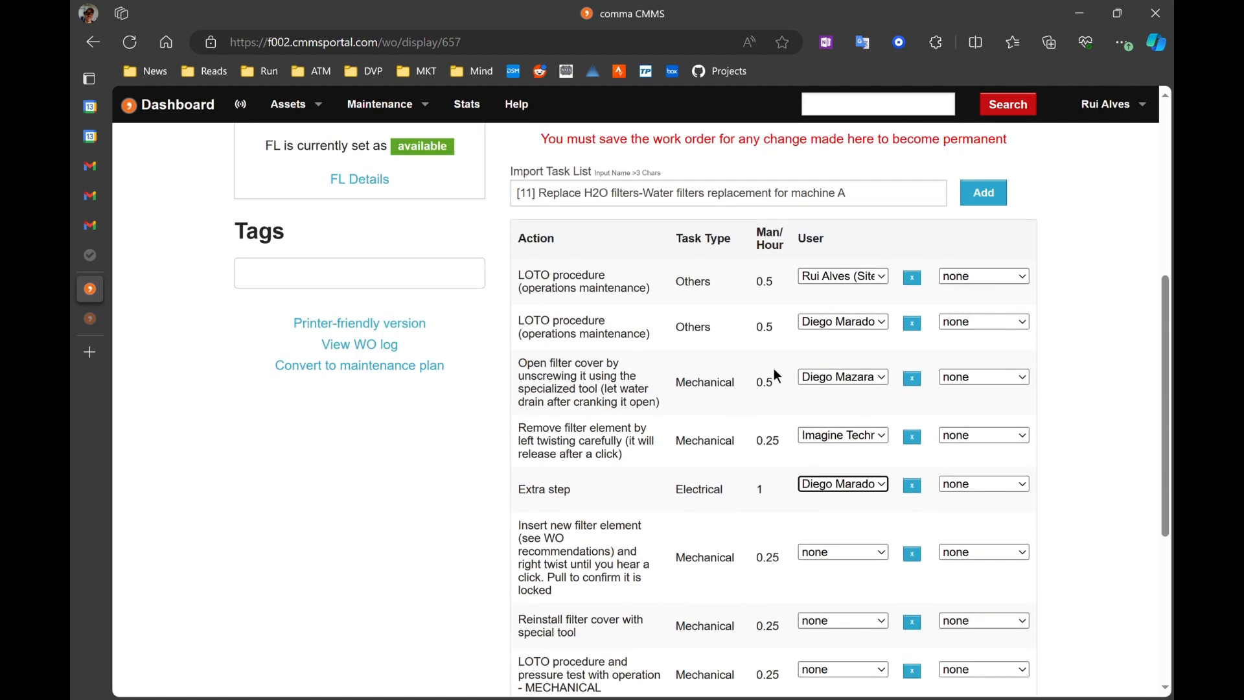
{"action": "scroll", "coordinate": [745, 340], "scroll_direction": "down", "scroll_amount": 1}
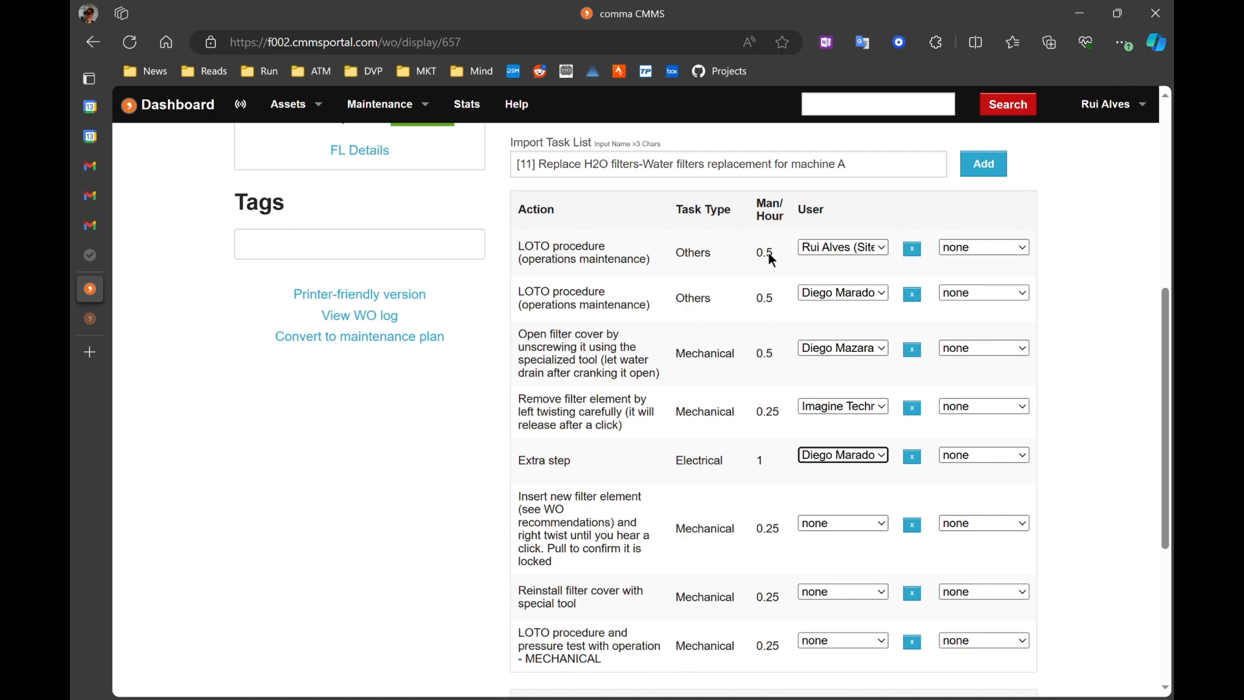
{"action": "scroll", "coordinate": [741, 373], "scroll_direction": "down", "scroll_amount": 1}
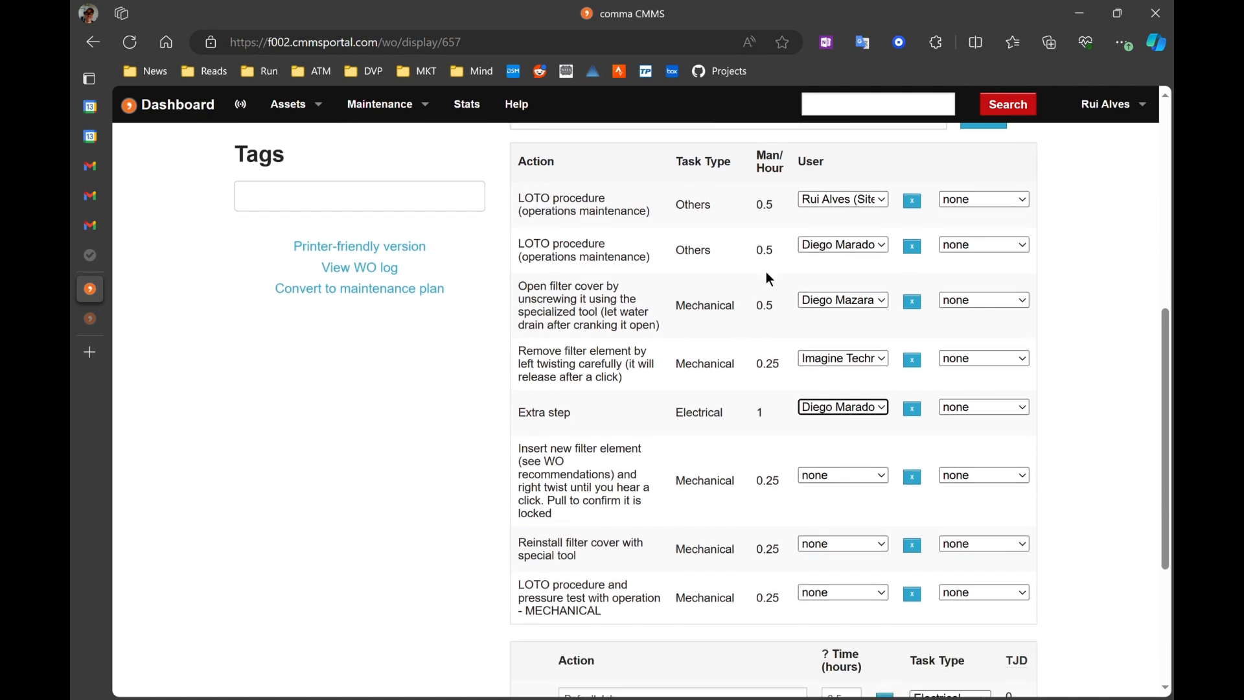
{"action": "scroll", "coordinate": [670, 419], "scroll_direction": "down", "scroll_amount": 3}
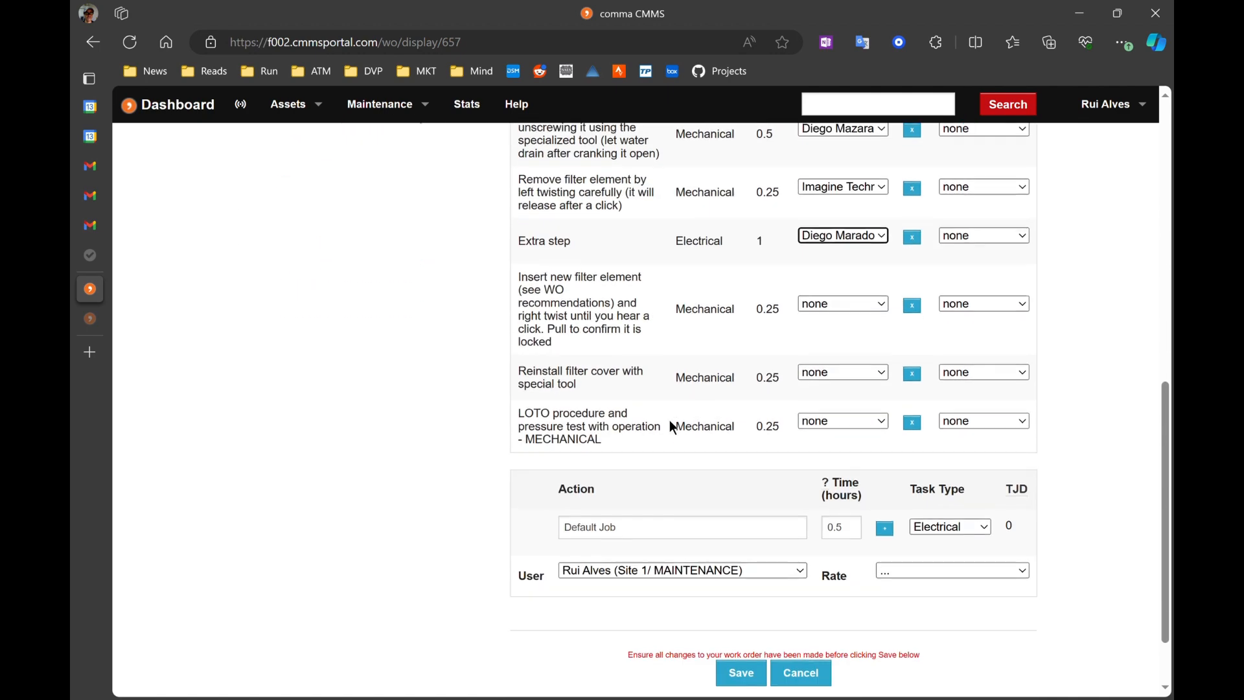
{"action": "left_click", "coordinate": [637, 538]}
{"action": "double_click", "coordinate": [859, 542]}
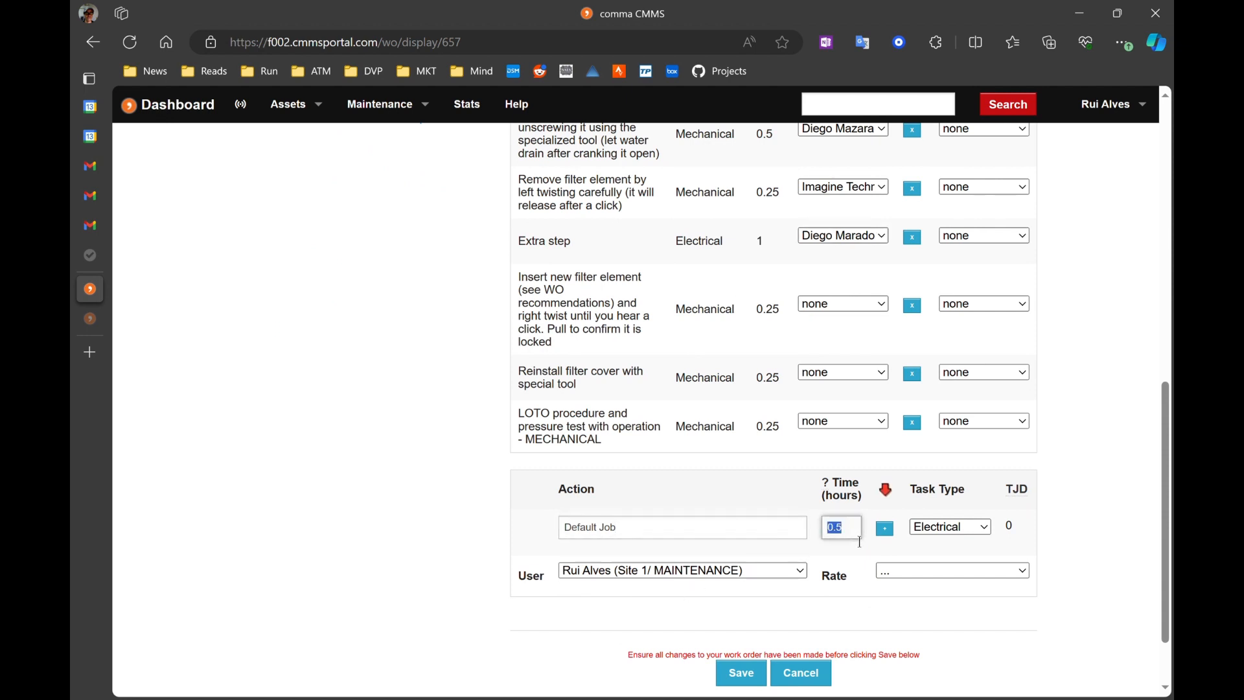
{"action": "type", "text": "1"}
{"action": "left_click", "coordinate": [1109, 537]}
Step: Assign technicians as users to the last three actions: insert filter, reinstall cover and LOTO pressure test
{"action": "scroll", "coordinate": [1109, 537], "scroll_direction": "up", "scroll_amount": 2}
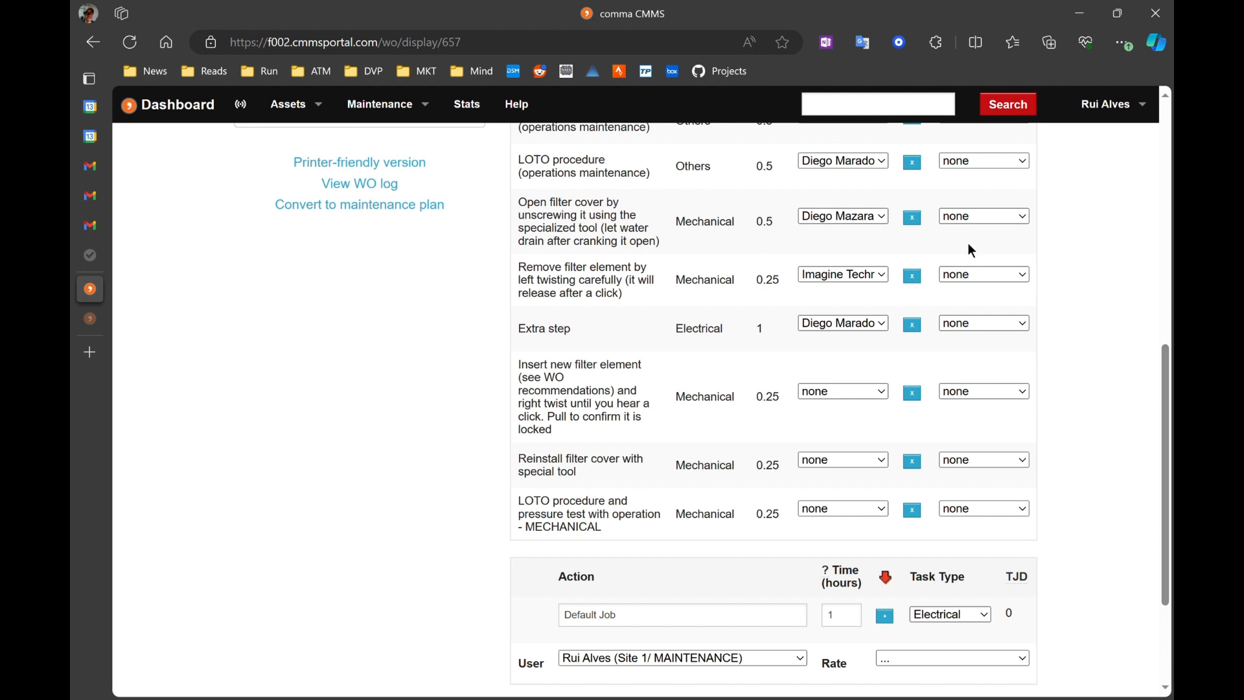
{"action": "scroll", "coordinate": [1008, 375], "scroll_direction": "up", "scroll_amount": 2}
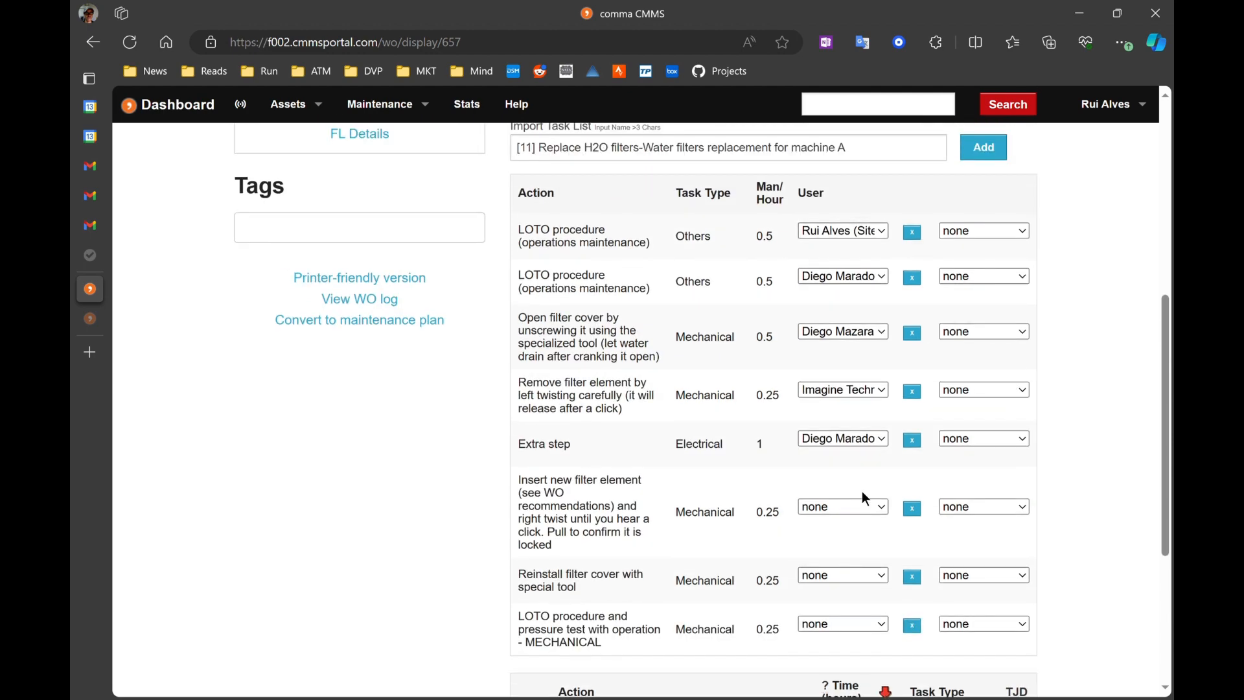
{"action": "scroll", "coordinate": [849, 493], "scroll_direction": "down", "scroll_amount": 1}
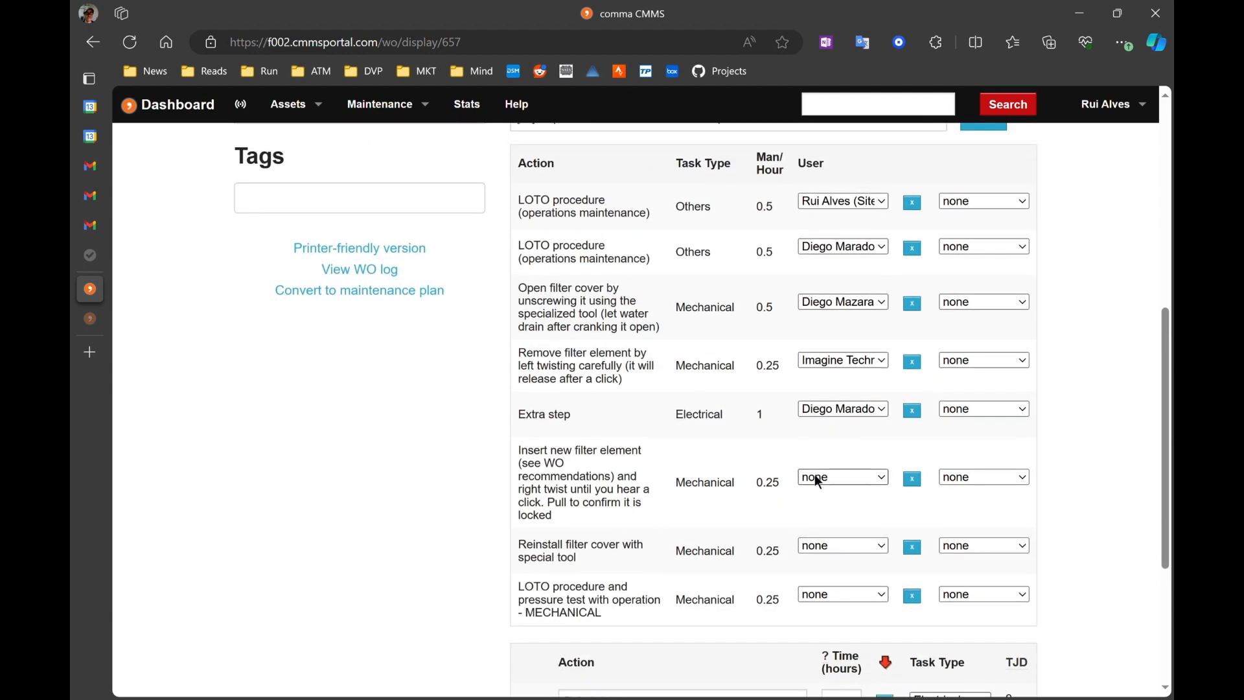
{"action": "left_click", "coordinate": [831, 527]}
{"action": "scroll", "coordinate": [834, 516], "scroll_direction": "down", "scroll_amount": 1}
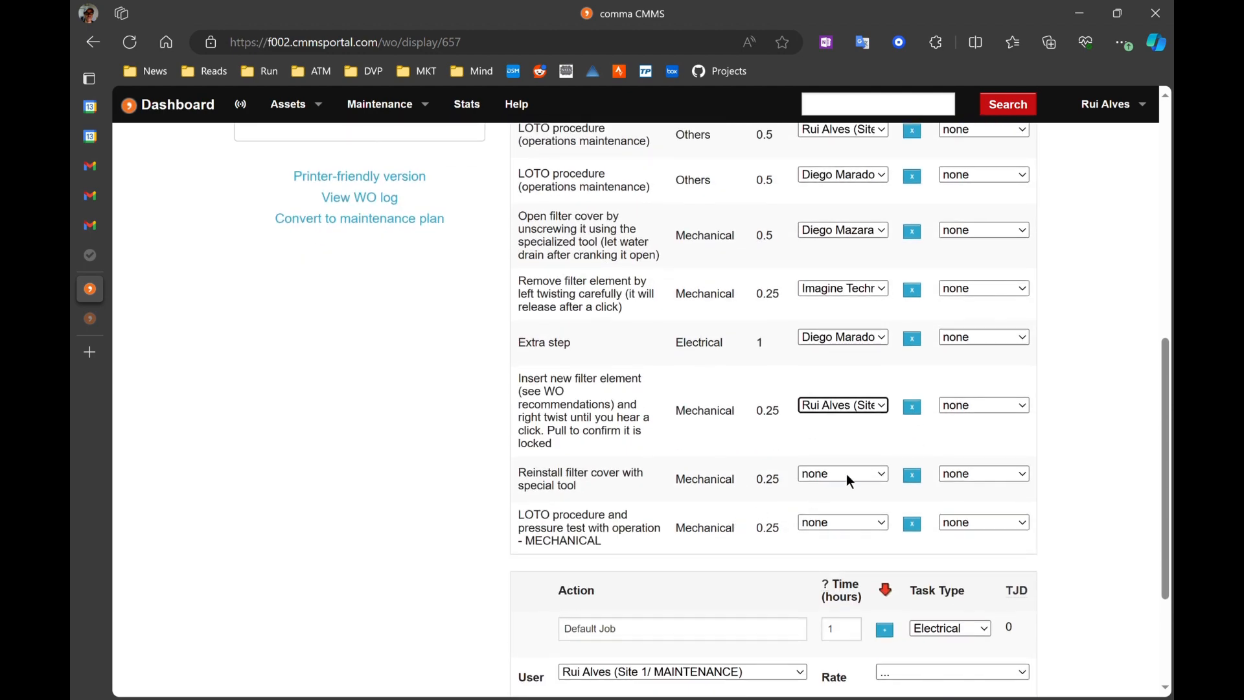
{"action": "left_click", "coordinate": [833, 520]}
{"action": "left_click", "coordinate": [842, 521]}
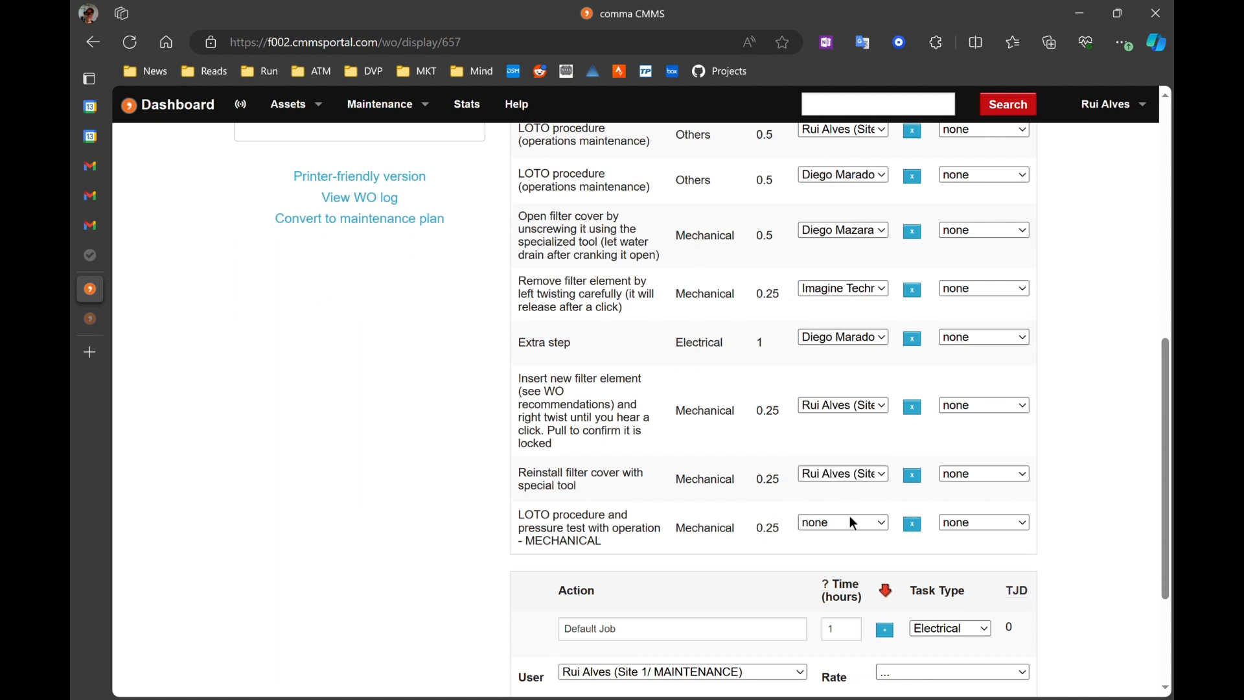
{"action": "left_click", "coordinate": [845, 594]}
Step: Set the rate to Normal for the first five actions in the task list
{"action": "scroll", "coordinate": [1141, 254], "scroll_direction": "up", "scroll_amount": 2}
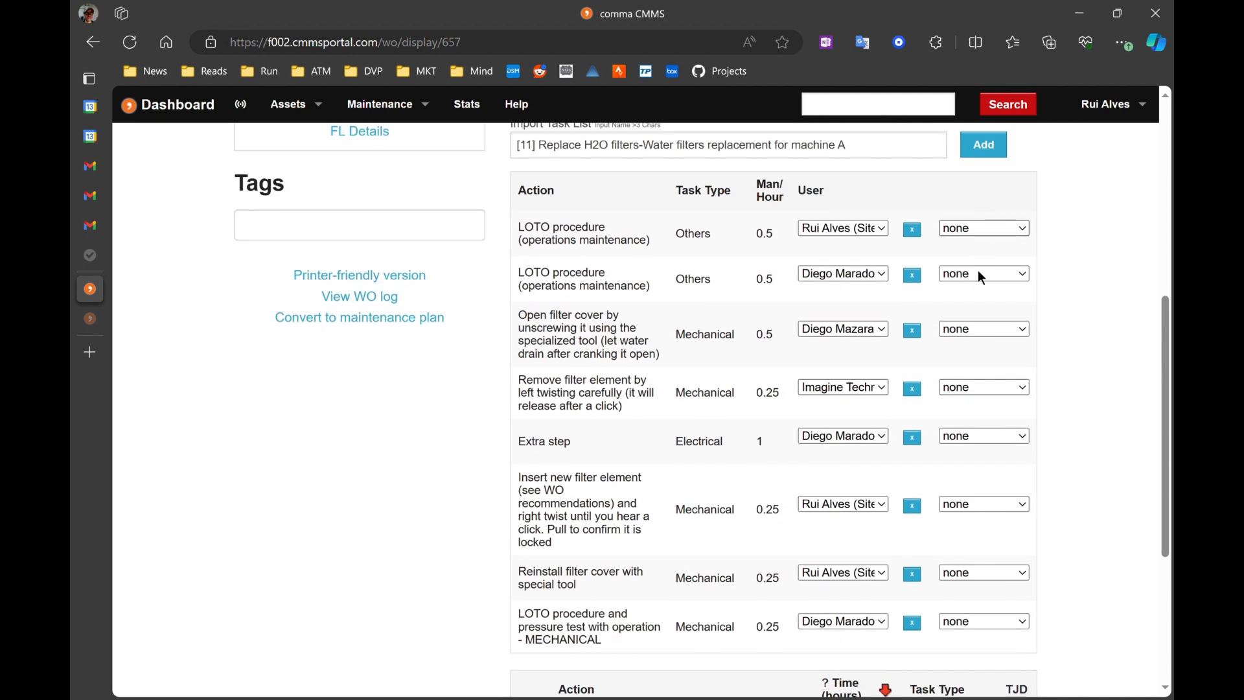
{"action": "left_click", "coordinate": [978, 260]}
{"action": "left_click", "coordinate": [980, 277]}
{"action": "left_click", "coordinate": [982, 307]}
{"action": "left_click", "coordinate": [984, 330]}
{"action": "left_click", "coordinate": [978, 348]}
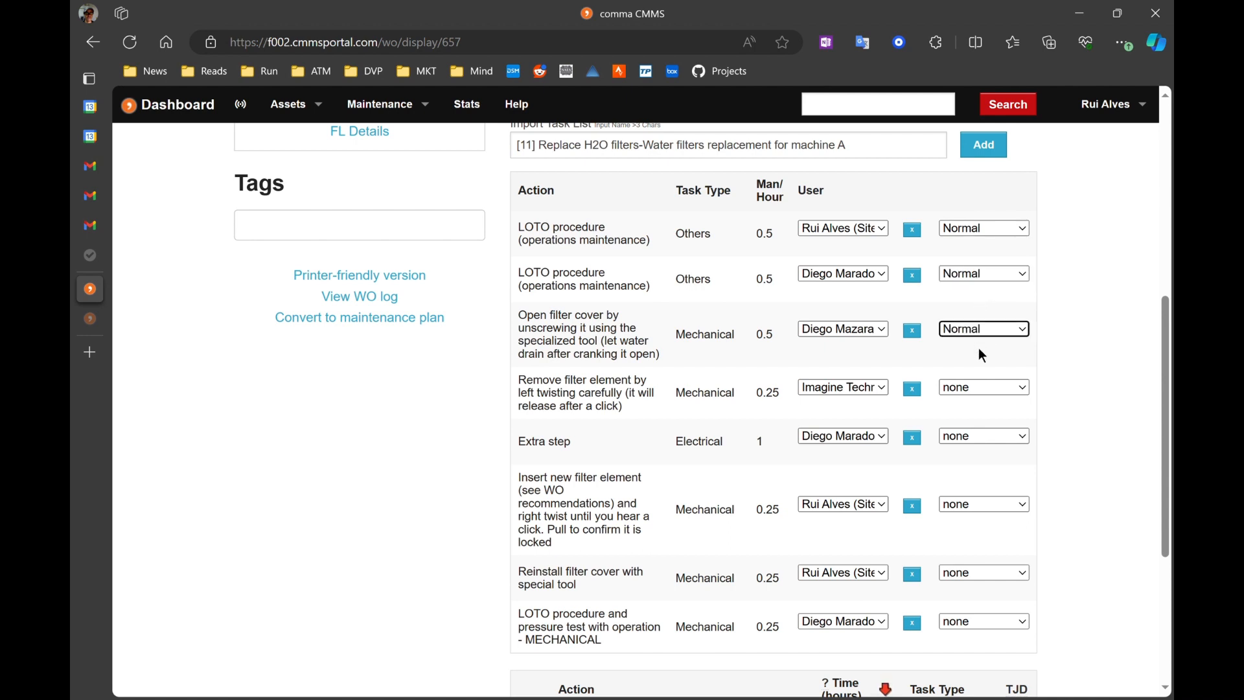
{"action": "left_click", "coordinate": [979, 386]}
{"action": "left_click", "coordinate": [963, 406]}
{"action": "left_click", "coordinate": [979, 437]}
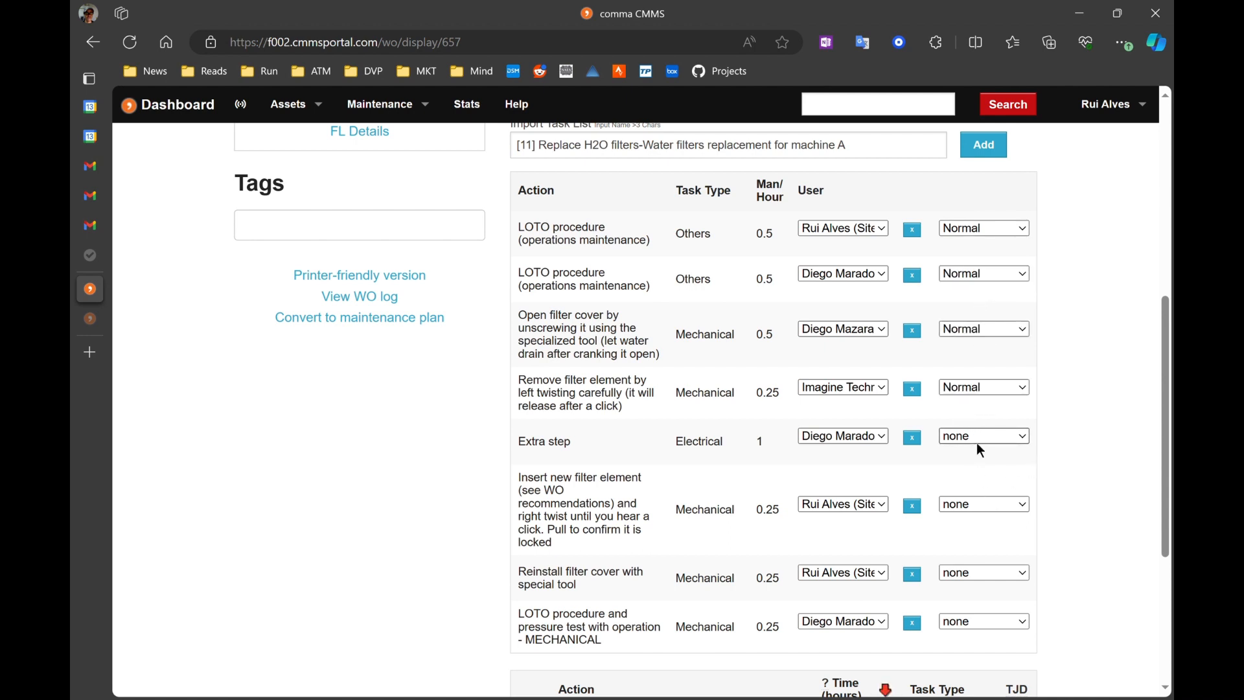
{"action": "left_click", "coordinate": [981, 451]}
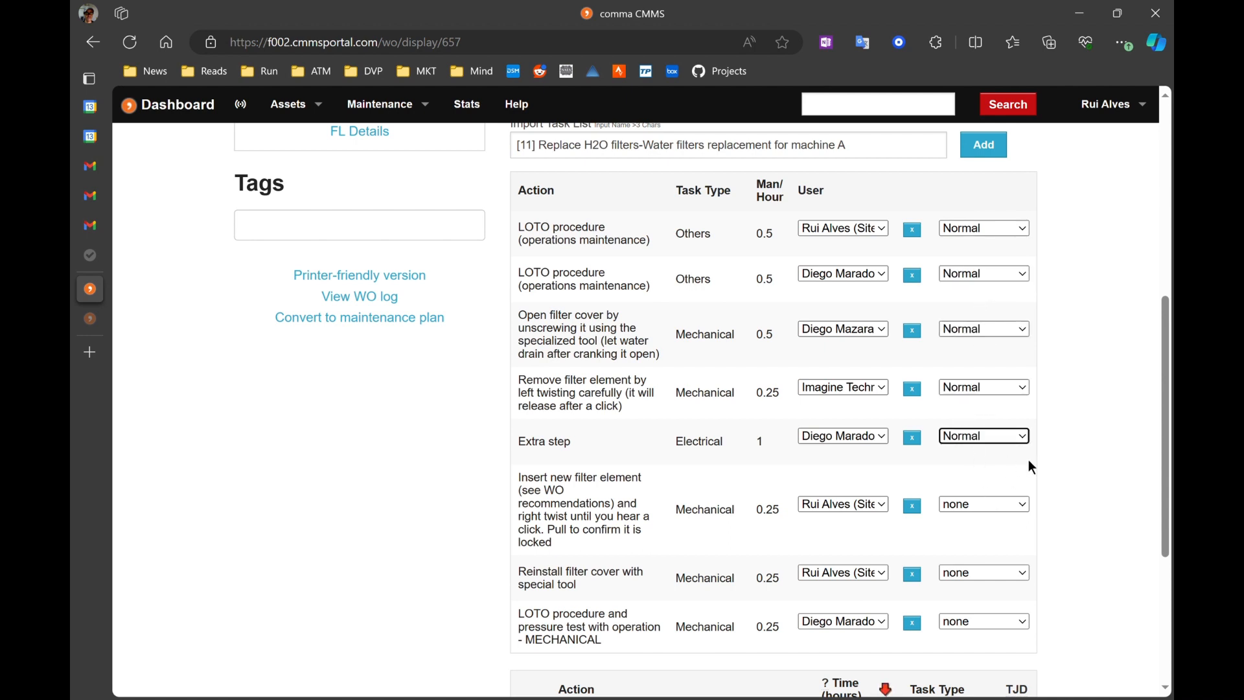
Step: Set the rates to OT1 for inserting the filter, OT2 for reinstalling the cover, and Normal for the LOTO pressure test
{"action": "left_click", "coordinate": [982, 537]}
{"action": "left_click", "coordinate": [997, 573]}
{"action": "left_click", "coordinate": [993, 623]}
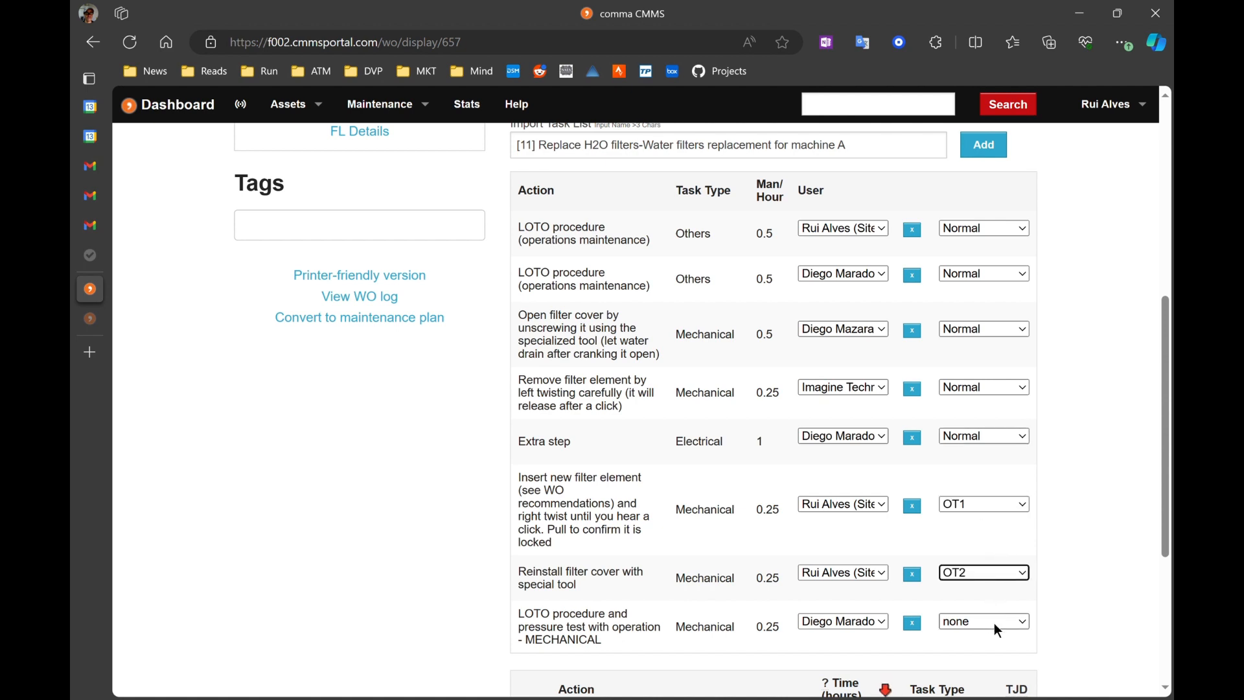
{"action": "left_click", "coordinate": [992, 621]}
{"action": "left_click", "coordinate": [978, 647]}
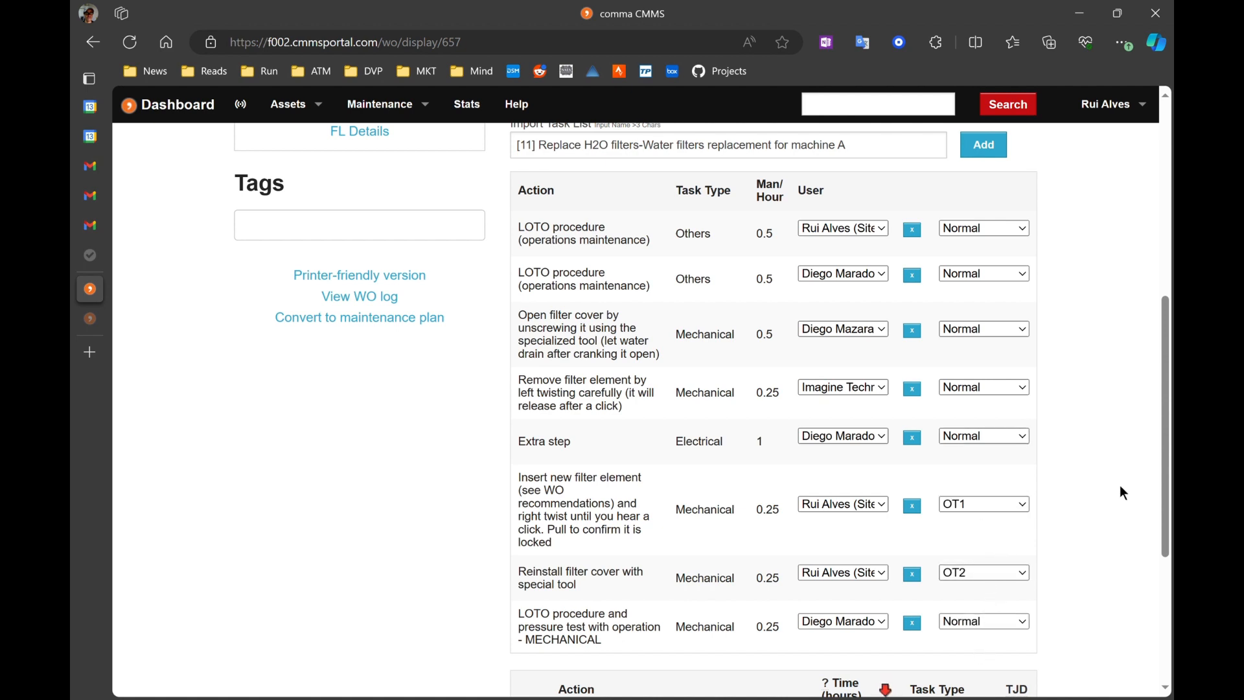
Step: Name the new action 'one more thing'
{"action": "scroll", "coordinate": [1120, 490], "scroll_direction": "down", "scroll_amount": 2}
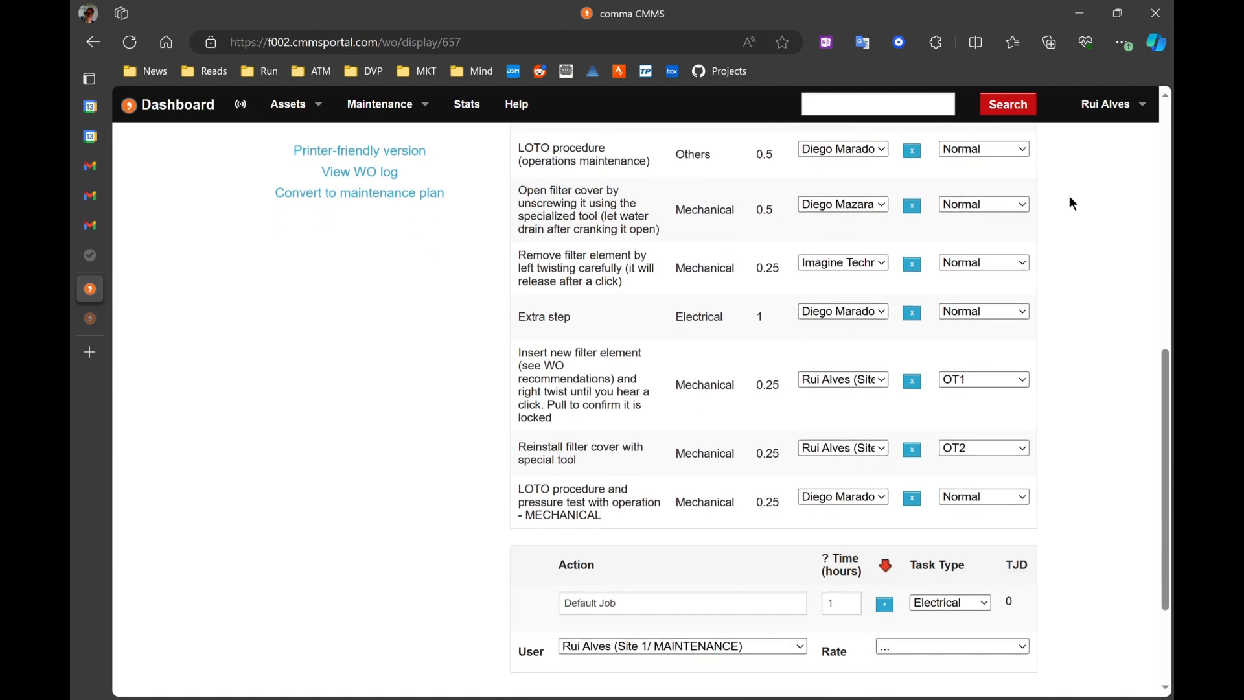
{"action": "scroll", "coordinate": [1069, 199], "scroll_direction": "up", "scroll_amount": 2}
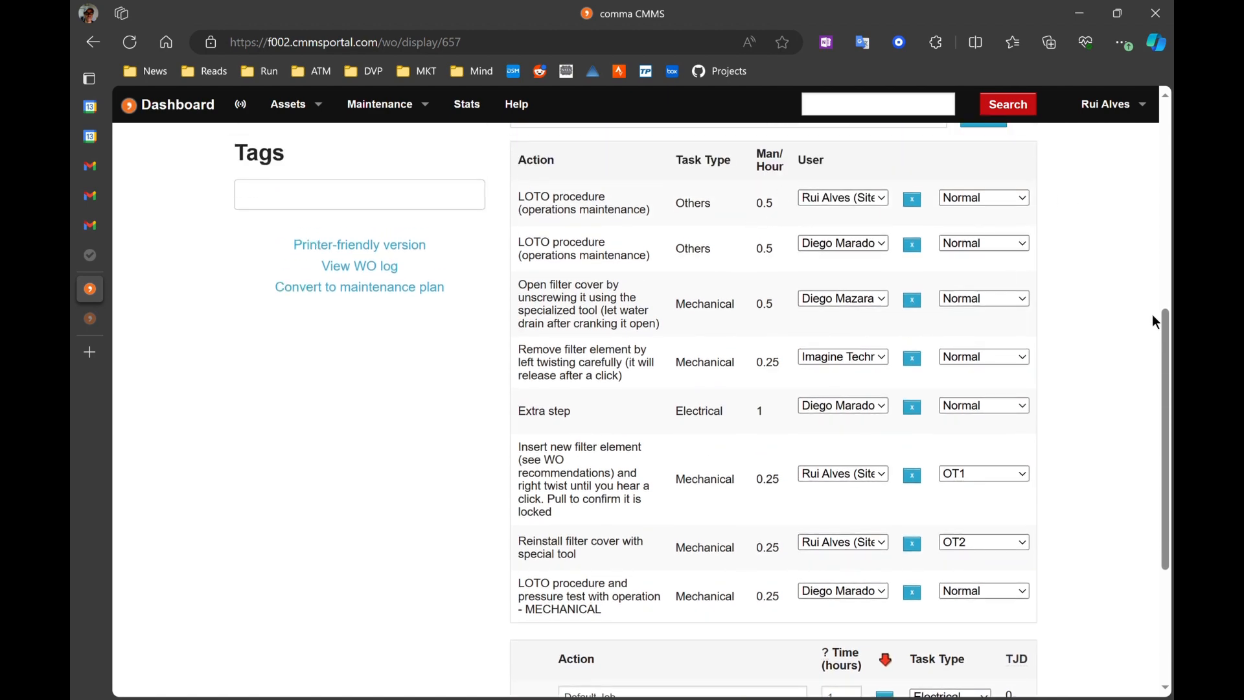
{"action": "scroll", "coordinate": [1129, 313], "scroll_direction": "down", "scroll_amount": 4}
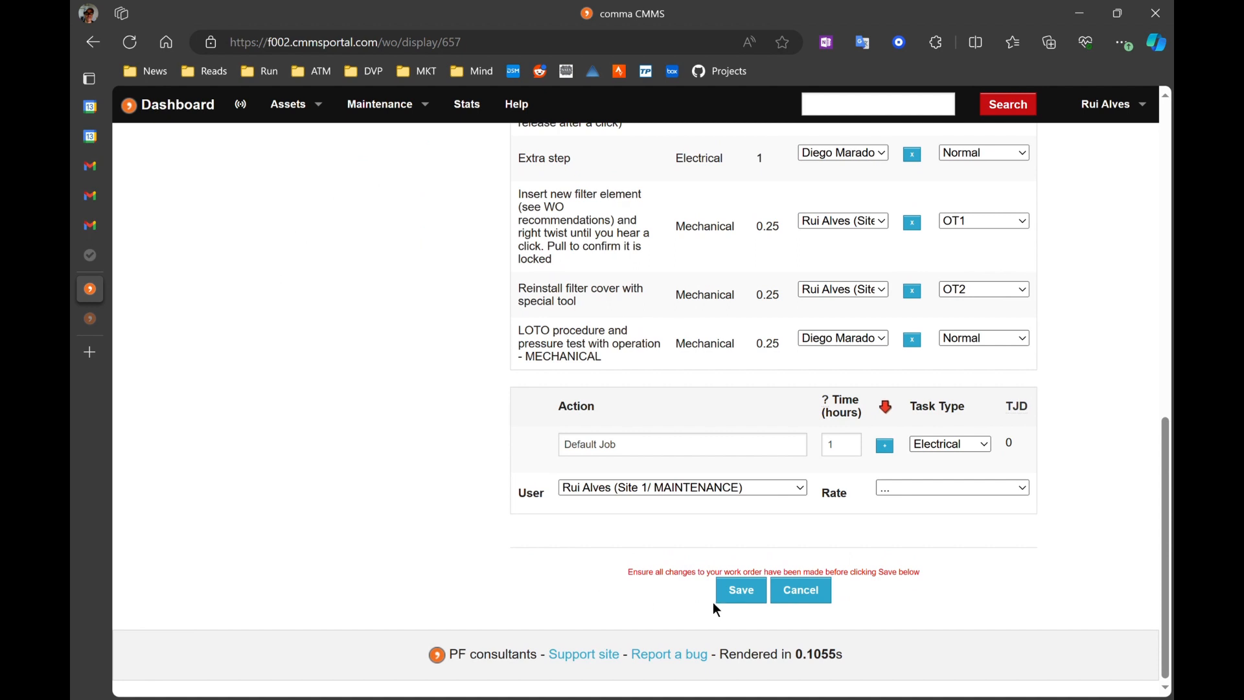
{"action": "left_click", "coordinate": [627, 447]}
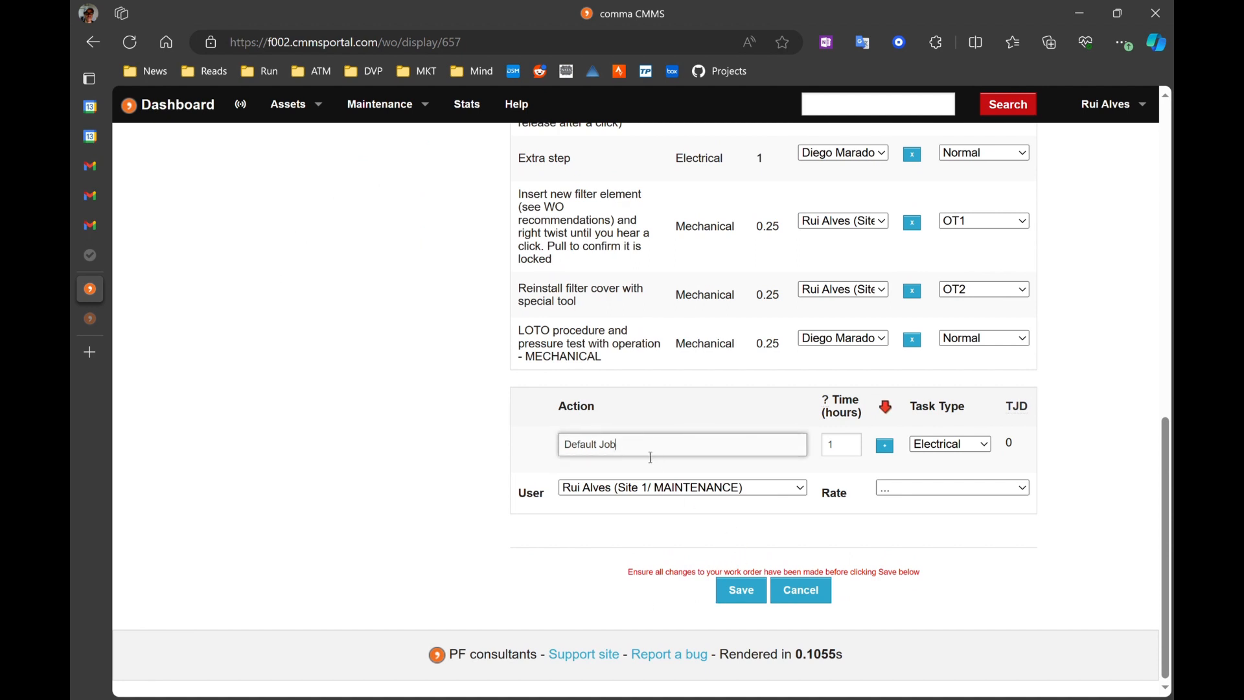
{"action": "left_click_drag", "start_coordinate": [650, 457], "coordinate": [544, 439]}
{"action": "type", "text": "one more thing"}
Step: Set the new action's rate to Normal and add it to the work order's task list
{"action": "left_click", "coordinate": [941, 444]}
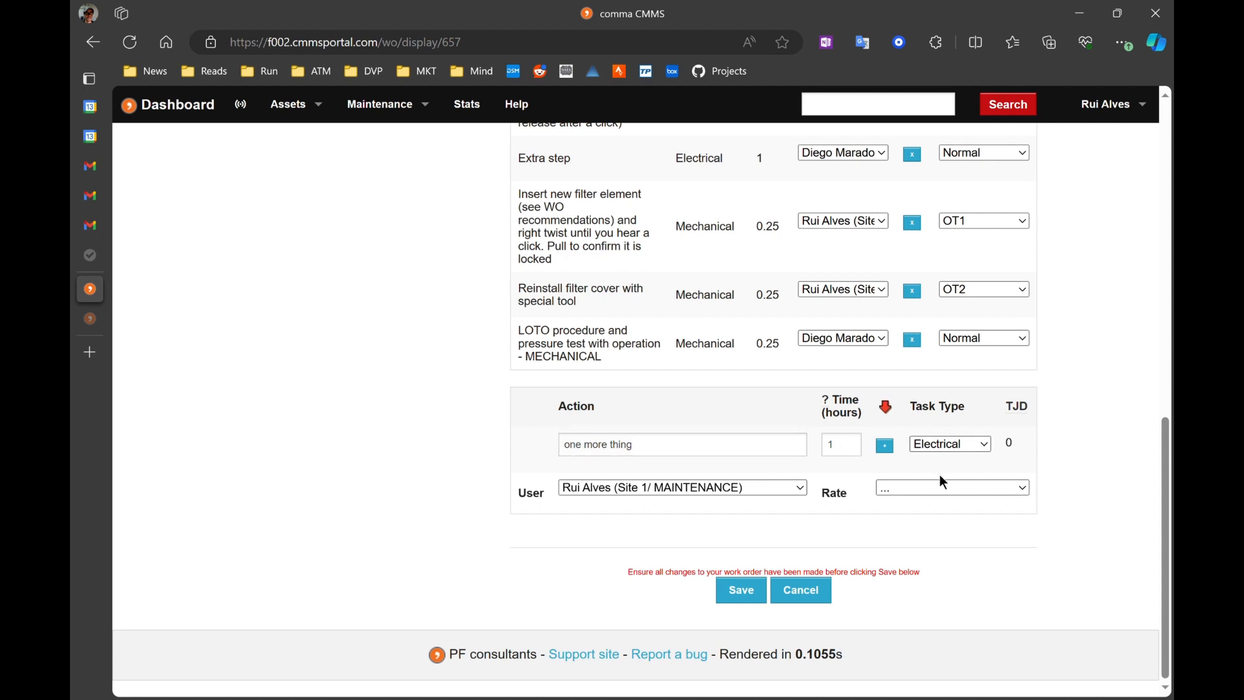
{"action": "left_click", "coordinate": [939, 474]}
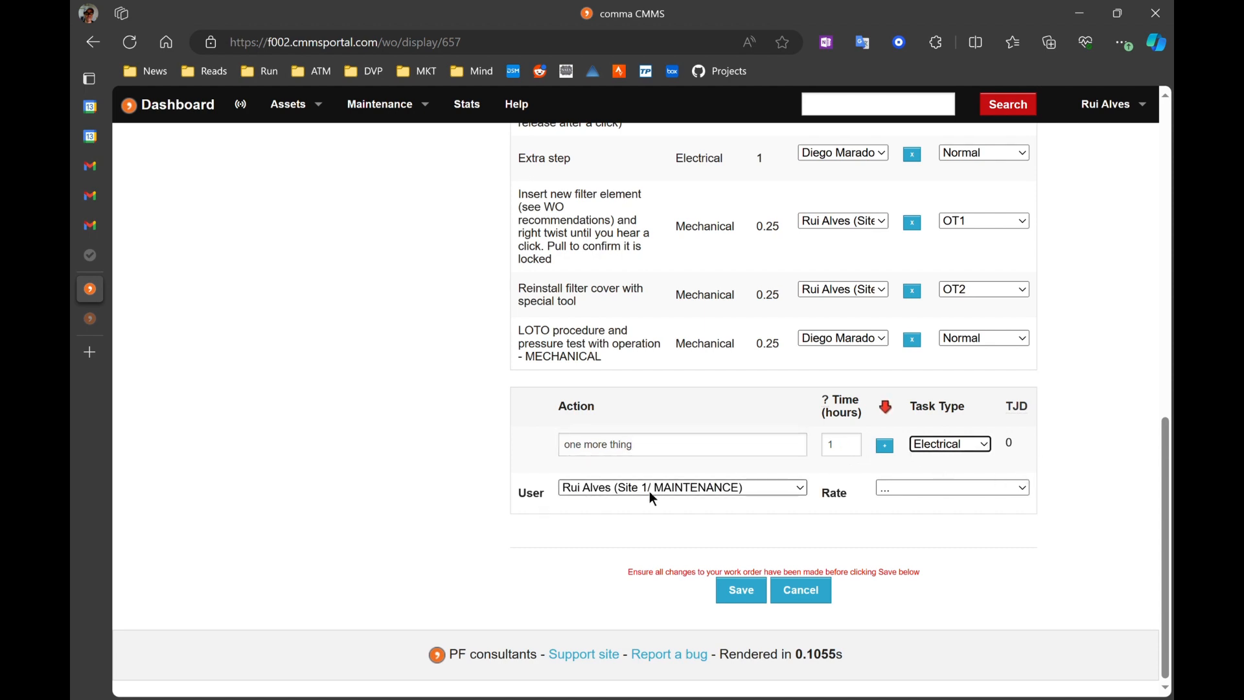
{"action": "left_click", "coordinate": [695, 487]}
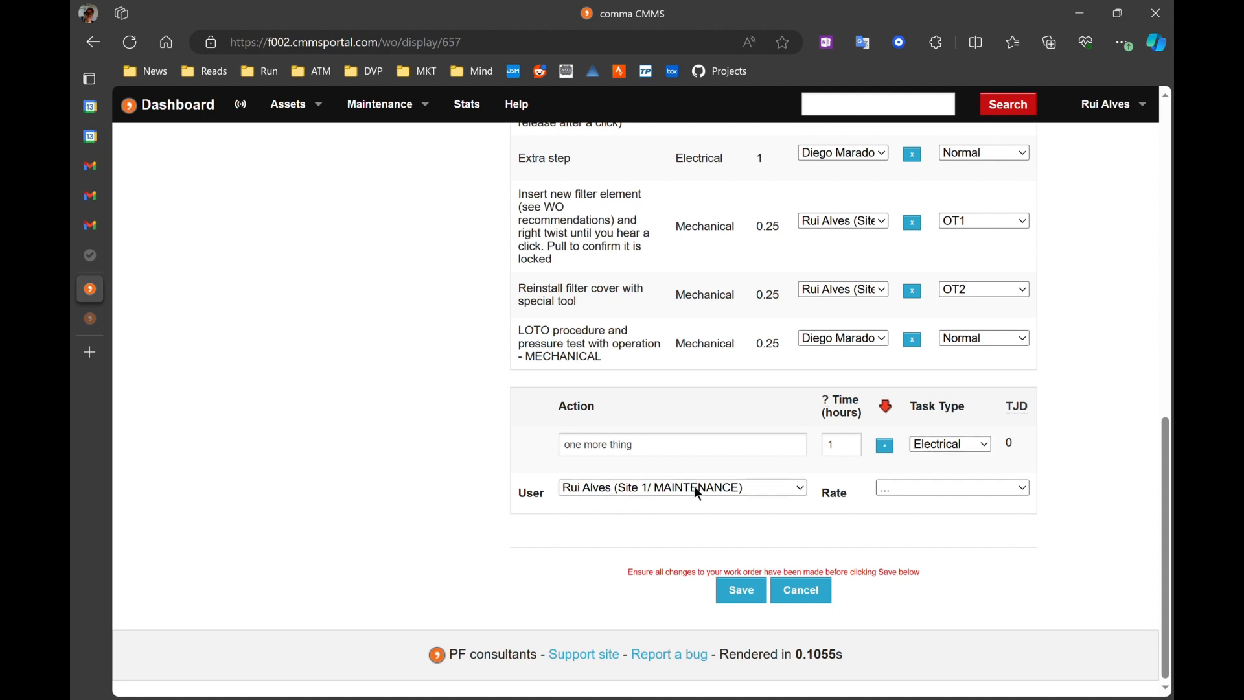
{"action": "left_click", "coordinate": [643, 517]}
{"action": "left_click", "coordinate": [974, 483]}
{"action": "left_click", "coordinate": [958, 503]}
{"action": "left_click", "coordinate": [885, 445]}
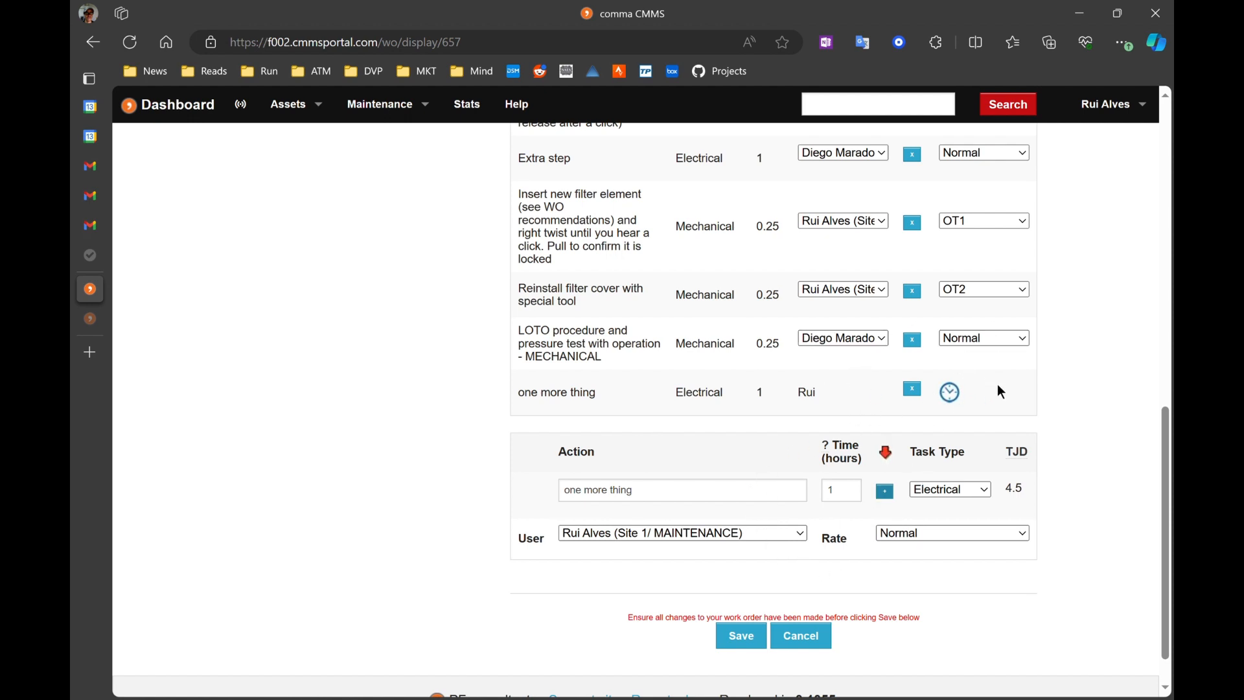
Step: Save the work order
{"action": "scroll", "coordinate": [978, 382], "scroll_direction": "down", "scroll_amount": 2}
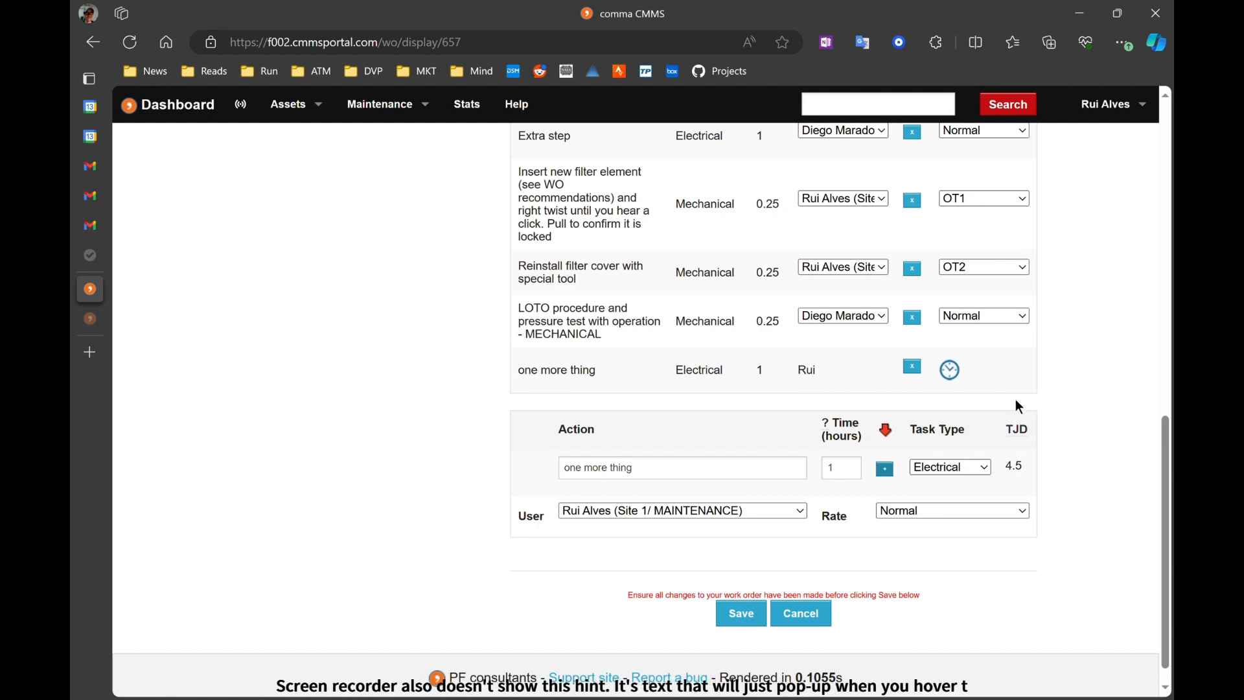
{"action": "scroll", "coordinate": [1052, 398], "scroll_direction": "down", "scroll_amount": 2}
{"action": "scroll", "coordinate": [604, 579], "scroll_direction": "up", "scroll_amount": 3}
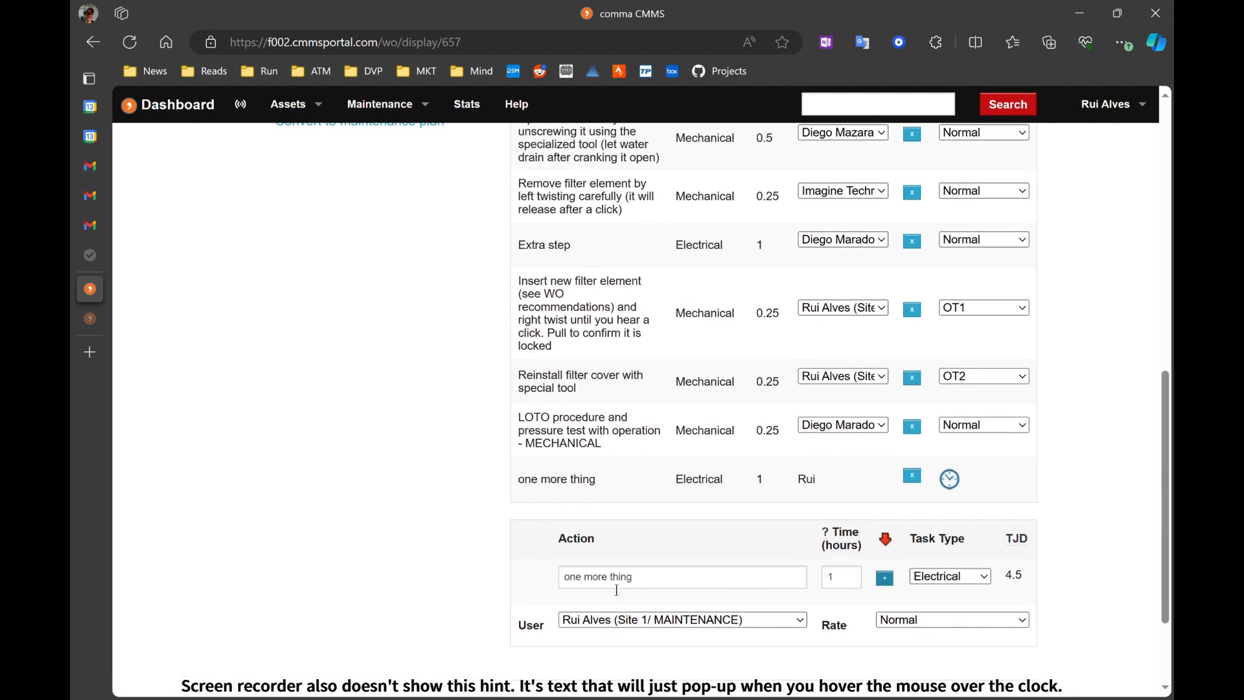
{"action": "scroll", "coordinate": [730, 677], "scroll_direction": "down", "scroll_amount": 2}
{"action": "scroll", "coordinate": [846, 658], "scroll_direction": "down", "scroll_amount": 2}
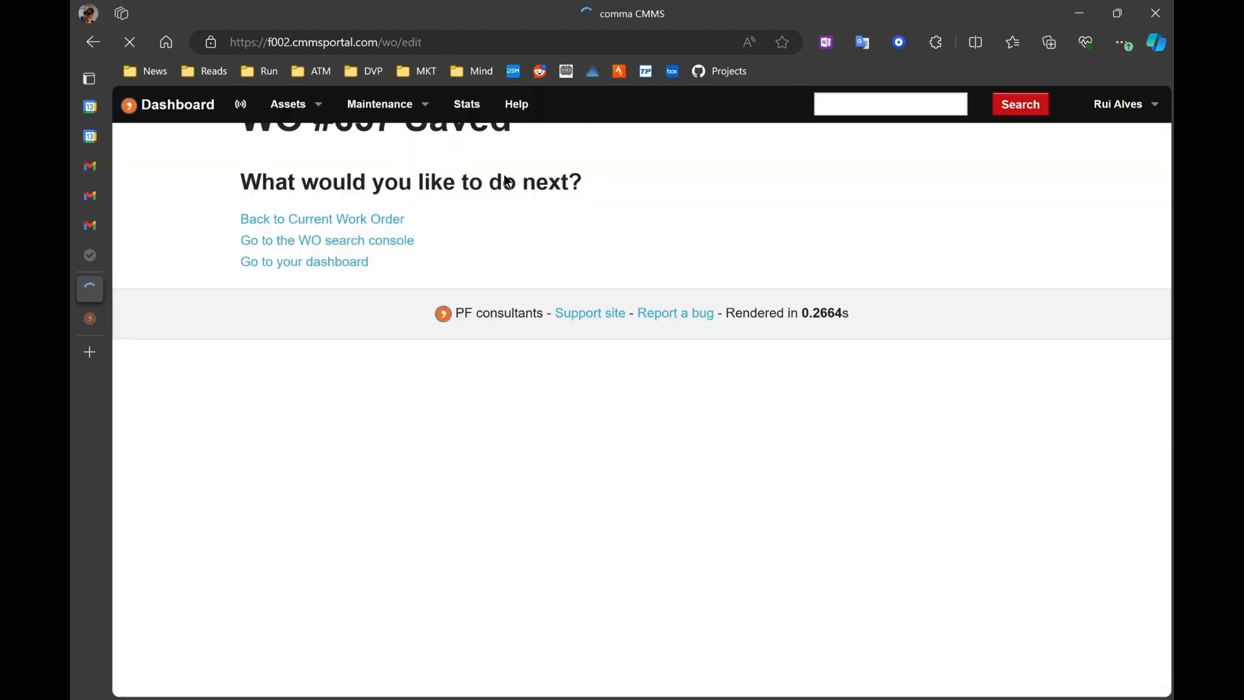
Step: Return to the current work order and open its Tasks section to review the assigned tasks
{"action": "left_click", "coordinate": [332, 256]}
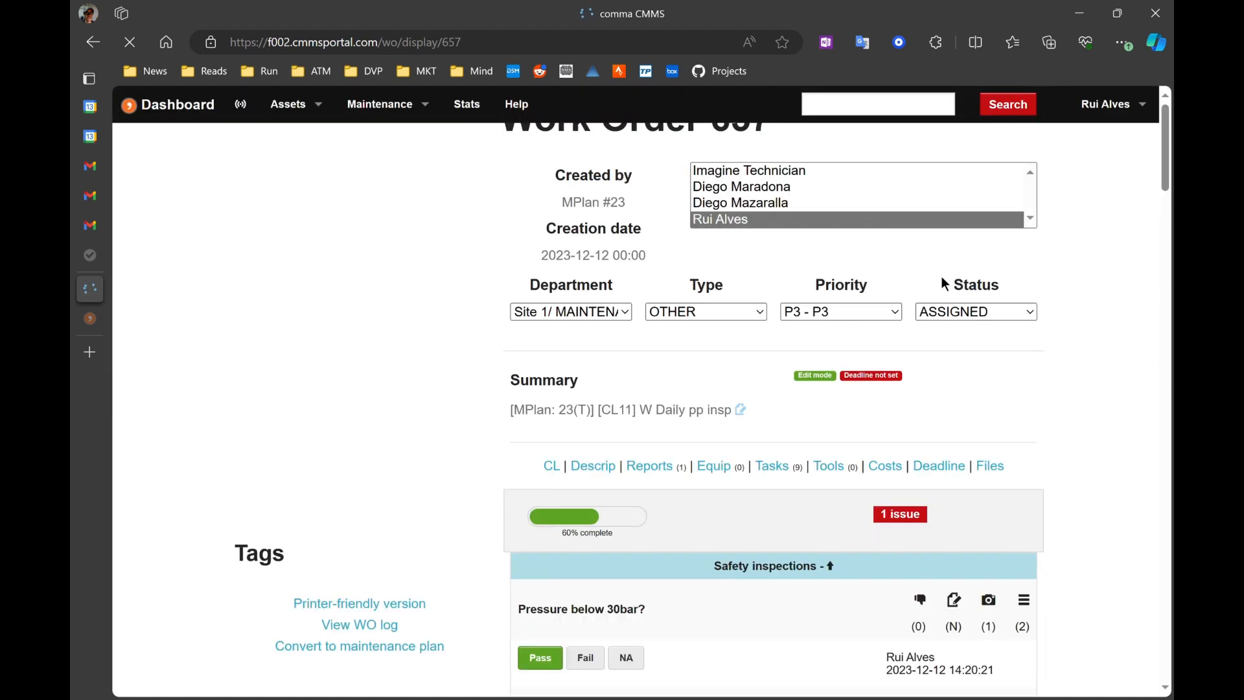
{"action": "scroll", "coordinate": [942, 279], "scroll_direction": "down", "scroll_amount": 2}
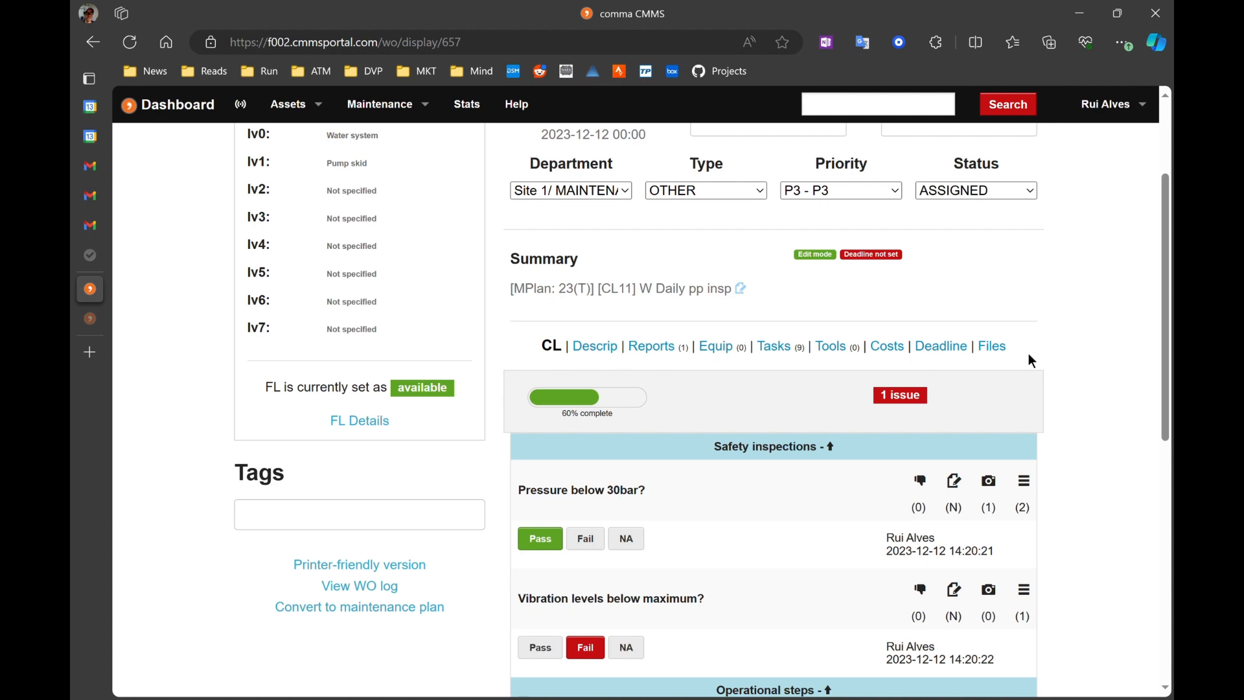
{"action": "left_click", "coordinate": [779, 349]}
{"action": "scroll", "coordinate": [1125, 337], "scroll_direction": "down", "scroll_amount": 3}
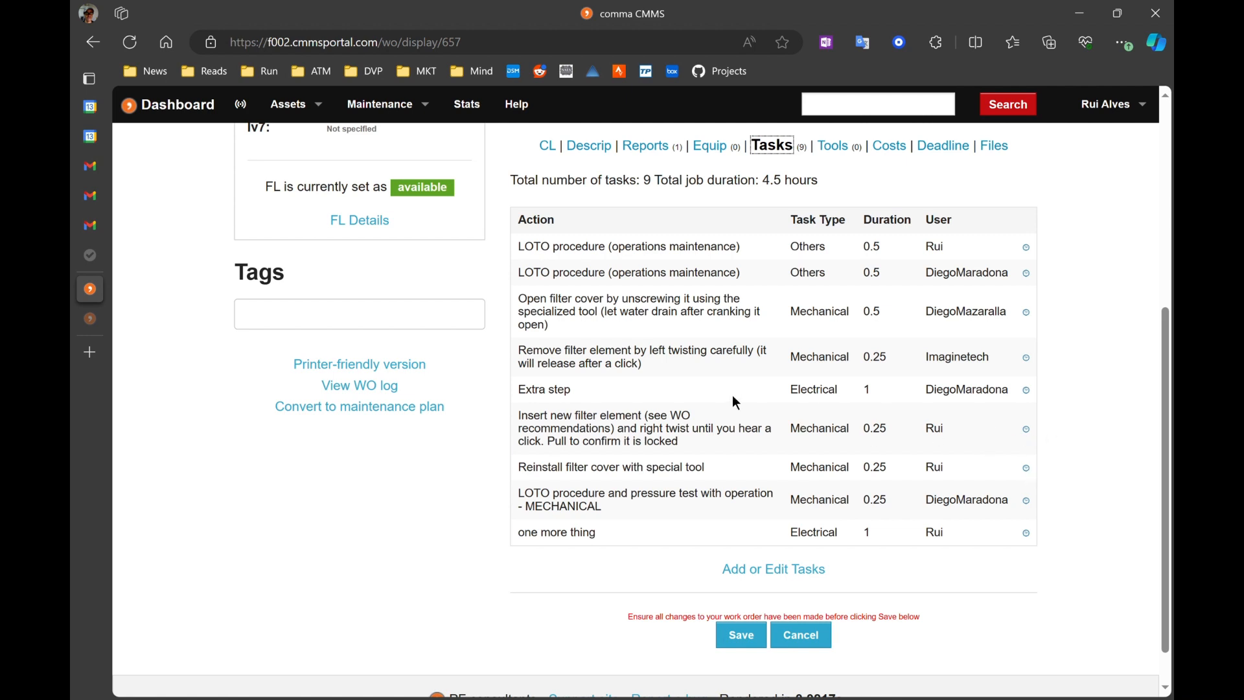
Step: Open the maintenance plans list
{"action": "scroll", "coordinate": [733, 397], "scroll_direction": "up", "scroll_amount": 1}
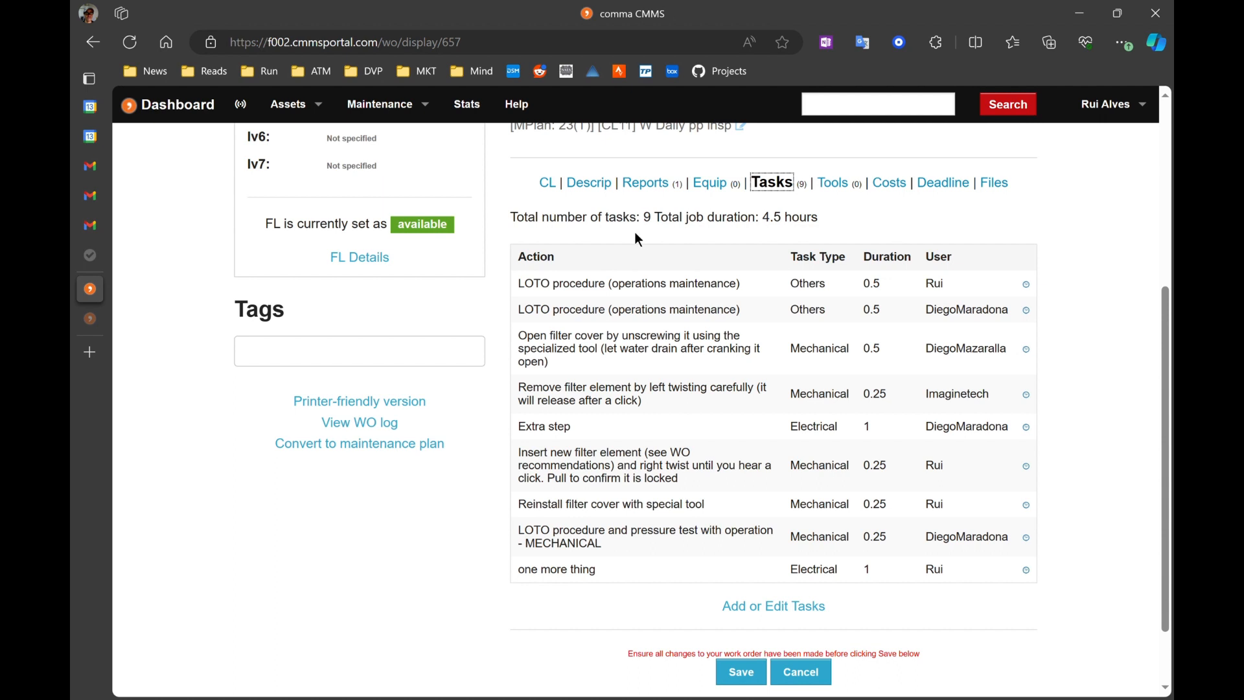
{"action": "scroll", "coordinate": [750, 393], "scroll_direction": "up", "scroll_amount": 3}
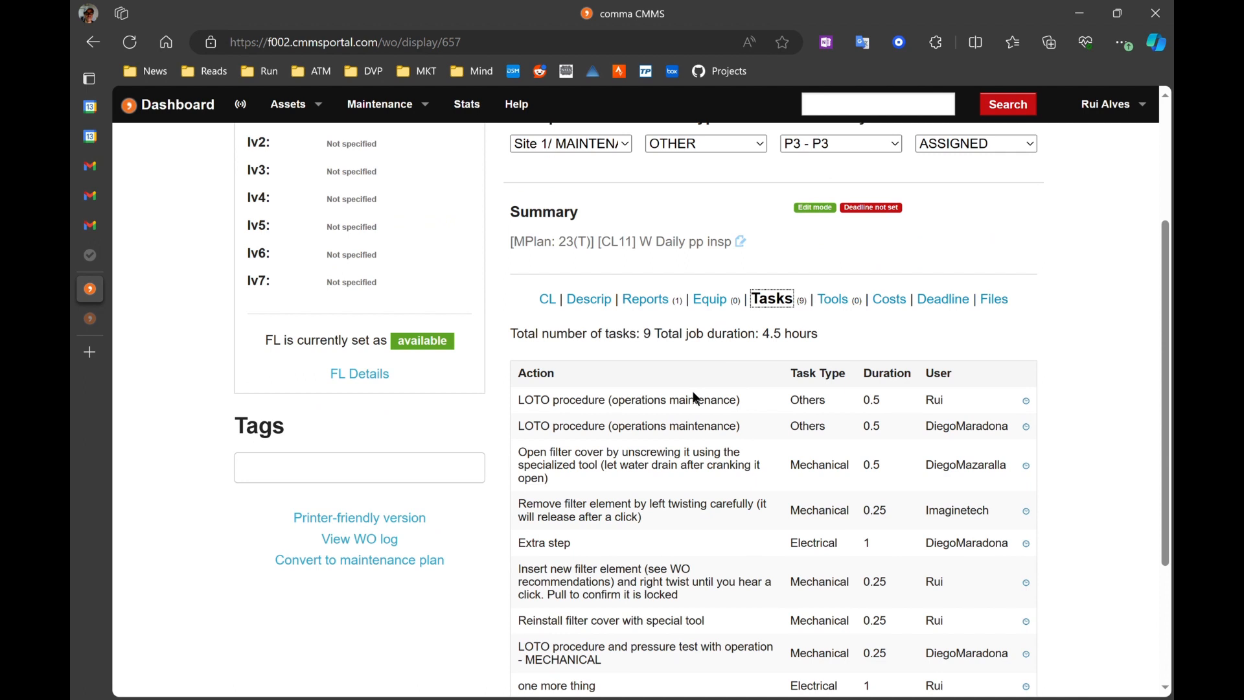
{"action": "scroll", "coordinate": [822, 390], "scroll_direction": "up", "scroll_amount": 4}
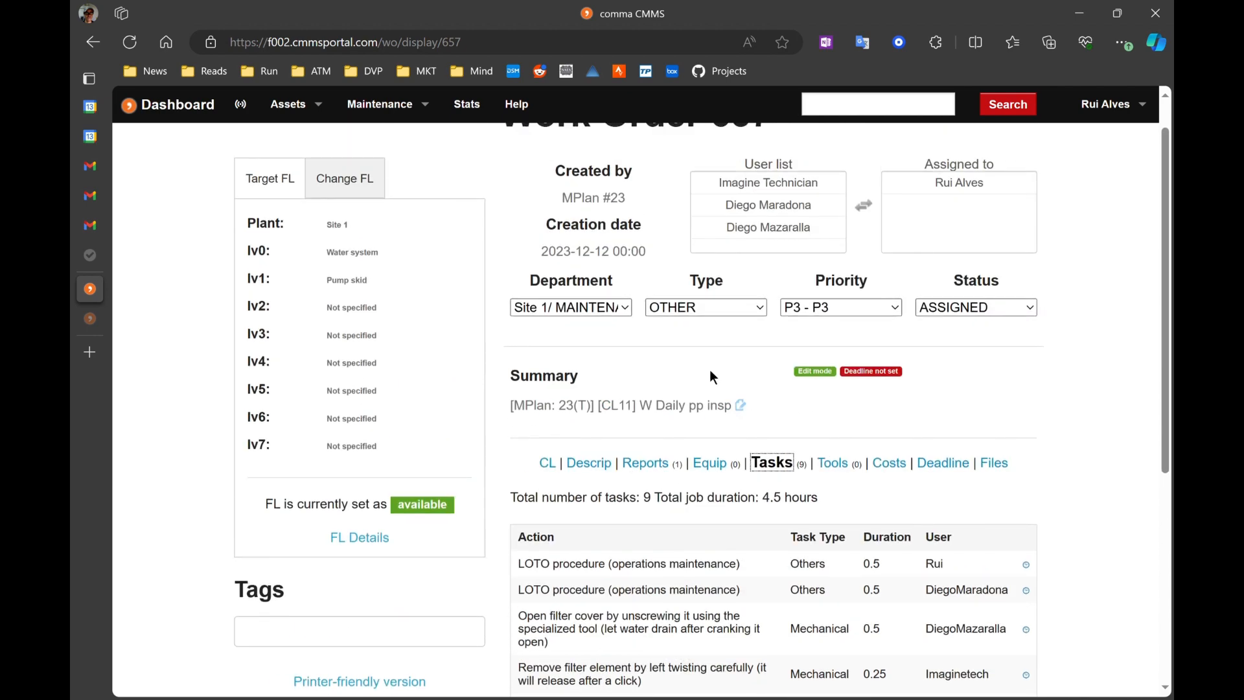
{"action": "scroll", "coordinate": [709, 369], "scroll_direction": "up", "scroll_amount": 1}
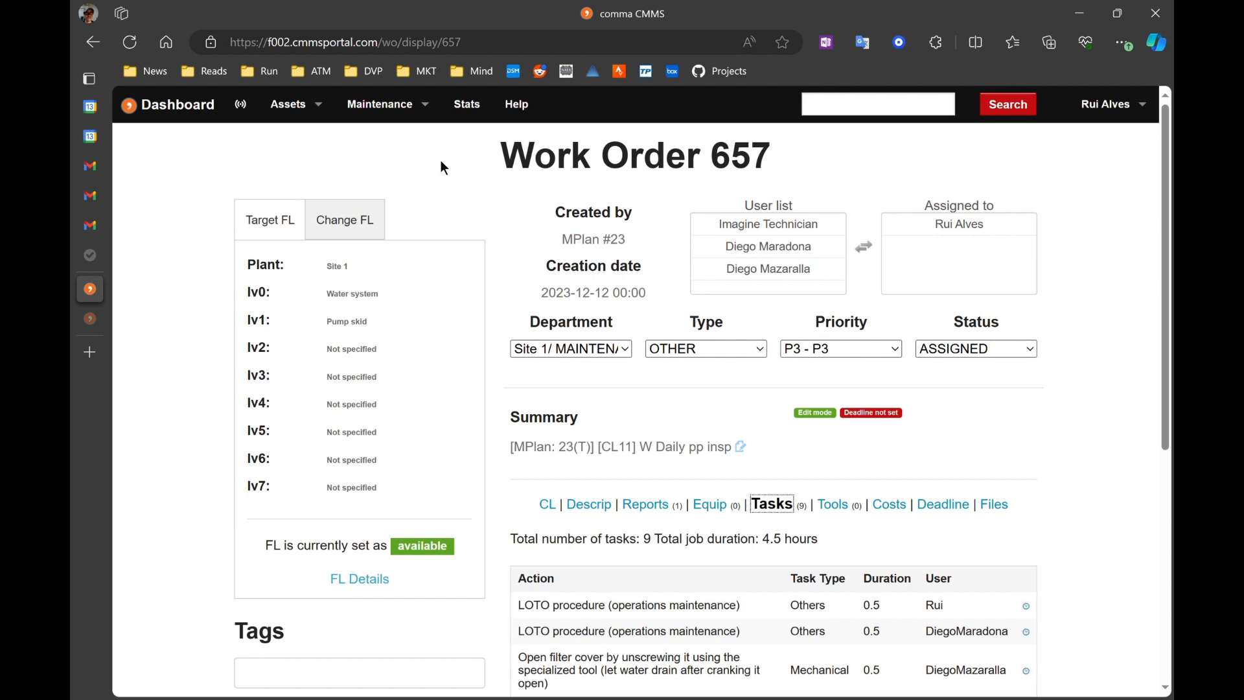
{"action": "left_click", "coordinate": [391, 108]}
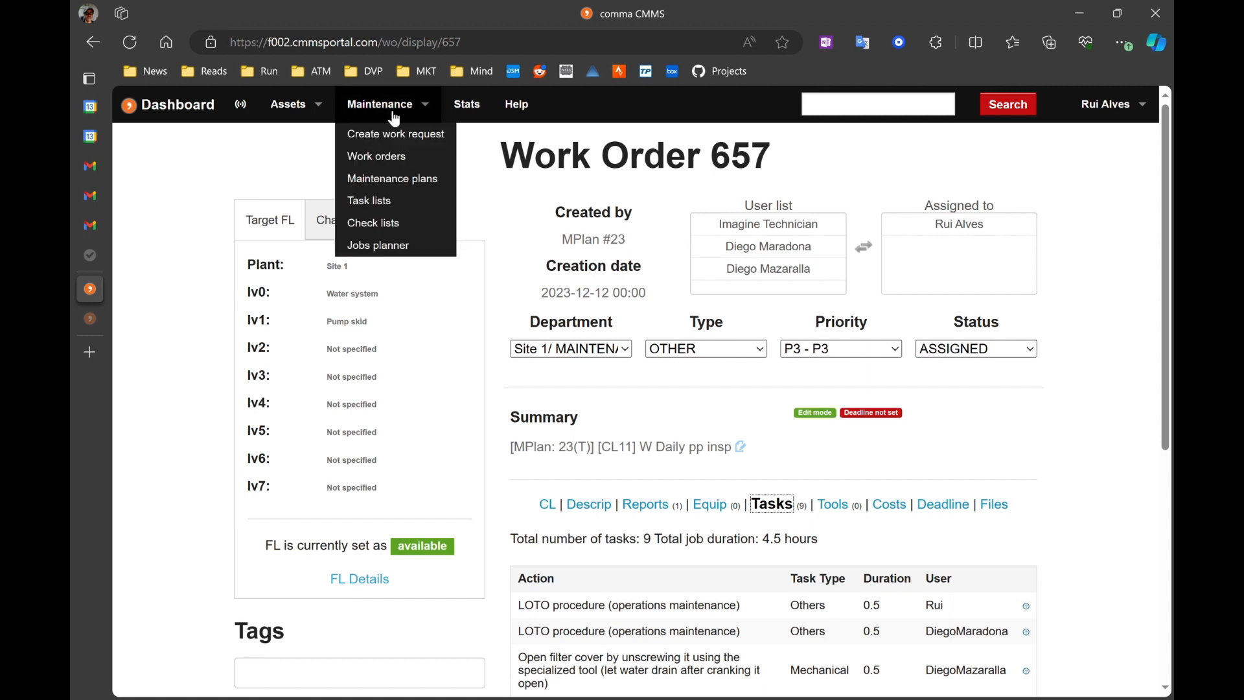
{"action": "left_click", "coordinate": [393, 181]}
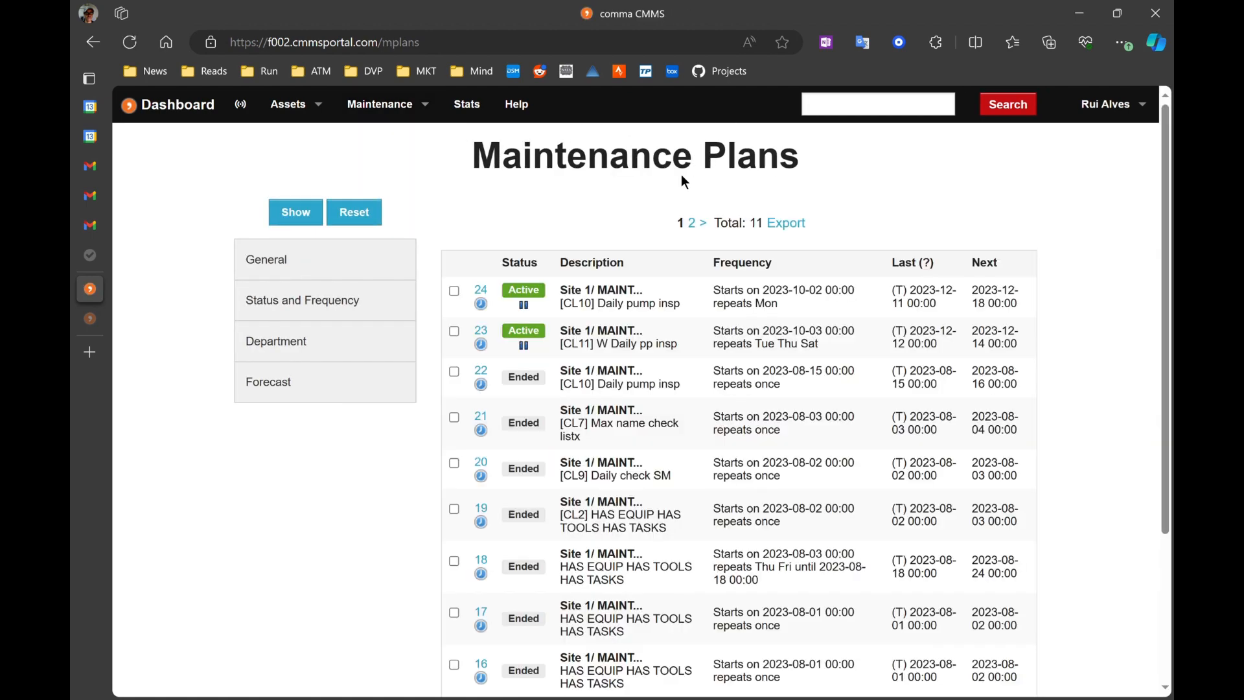
Step: Open maintenance plan #24 and view its source work order 450
{"action": "scroll", "coordinate": [557, 180], "scroll_direction": "down", "scroll_amount": 1}
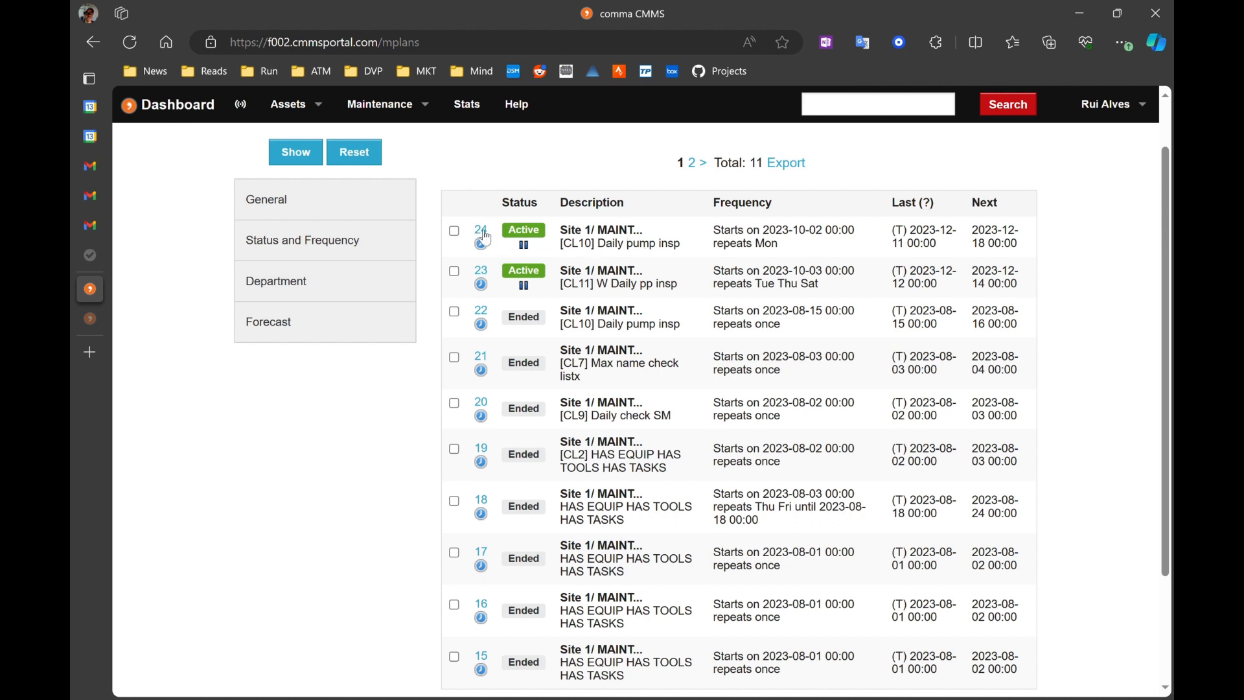
{"action": "left_click", "coordinate": [483, 234]}
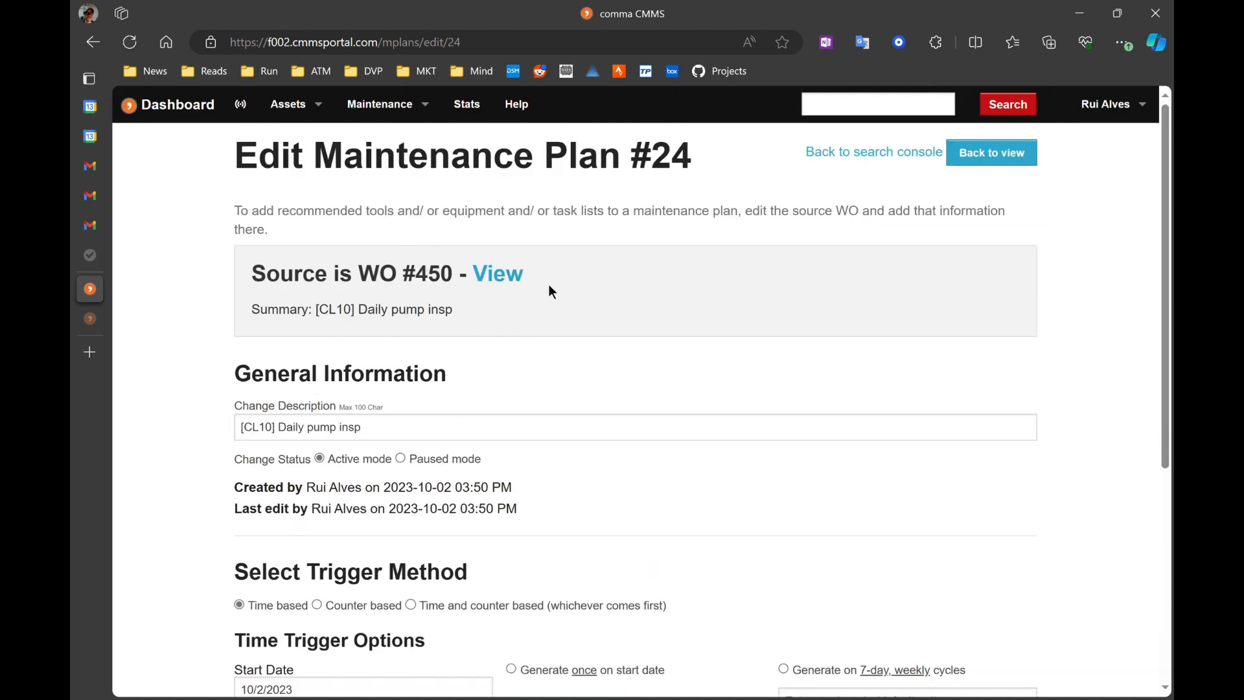
{"action": "left_click", "coordinate": [499, 273]}
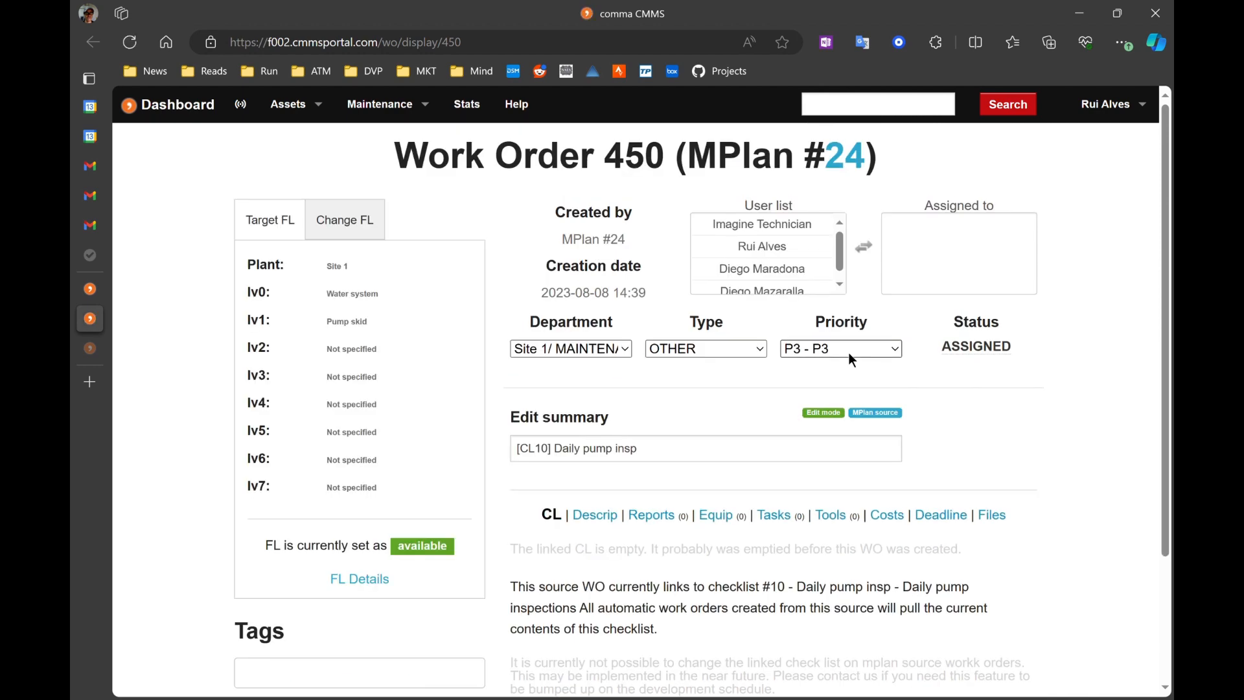
Step: Open the source work order's Tasks section for adding or editing tasks
{"action": "scroll", "coordinate": [1019, 435], "scroll_direction": "down", "scroll_amount": 2}
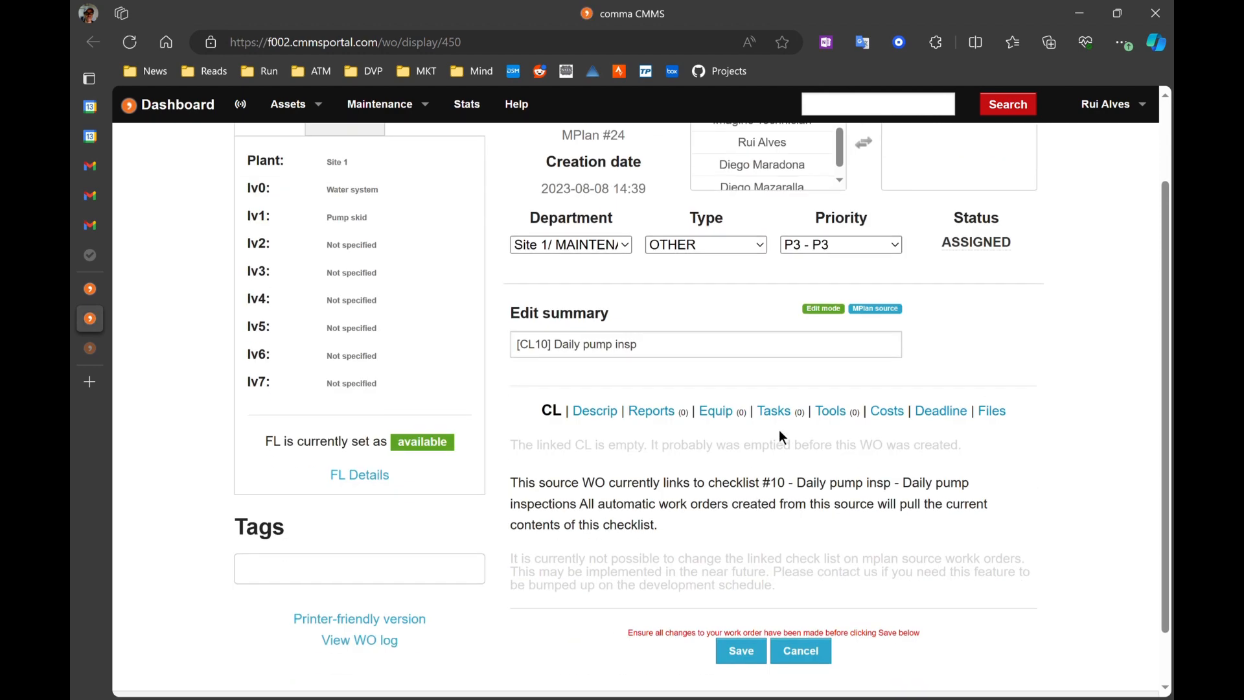
{"action": "left_click", "coordinate": [775, 410]}
{"action": "scroll", "coordinate": [1041, 431], "scroll_direction": "down", "scroll_amount": 1}
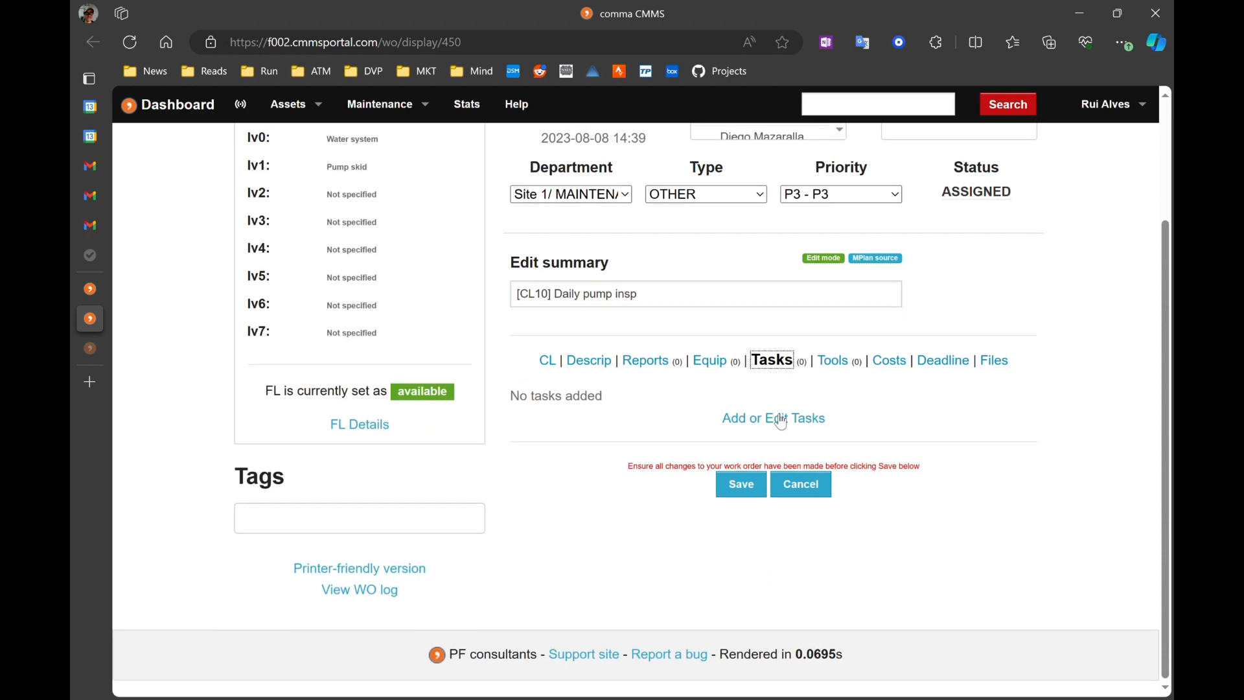
{"action": "left_click", "coordinate": [774, 416]}
Step: Import the '[11] Replace H2O filters-Water filters replacement for machine A' task list into the source work order
{"action": "scroll", "coordinate": [840, 396], "scroll_direction": "down", "scroll_amount": 3}
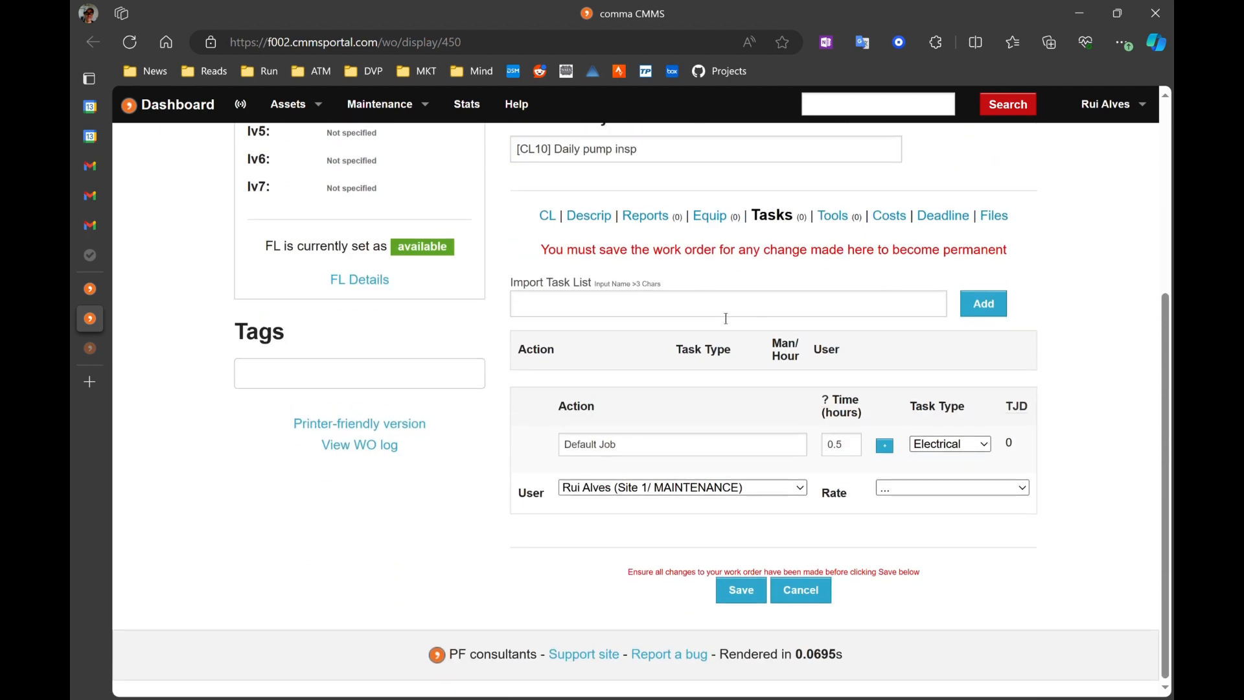
{"action": "left_click", "coordinate": [725, 318]}
{"action": "type", "text": "h2o"}
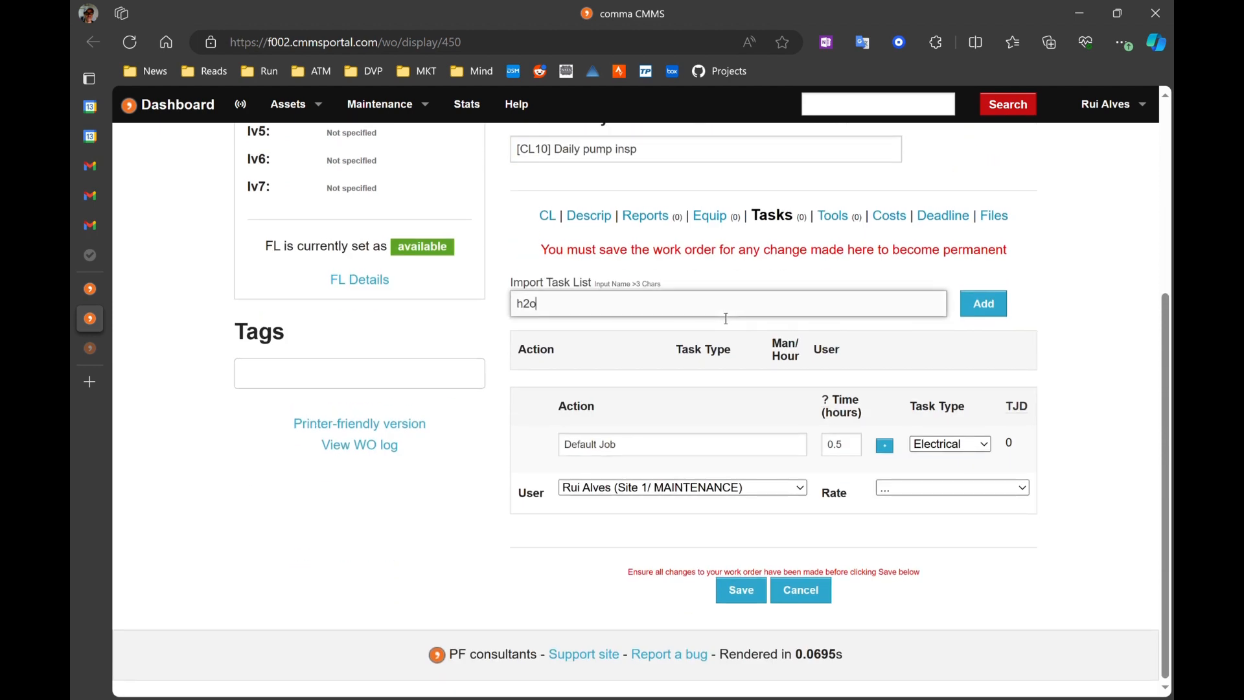
{"action": "left_click", "coordinate": [678, 345]}
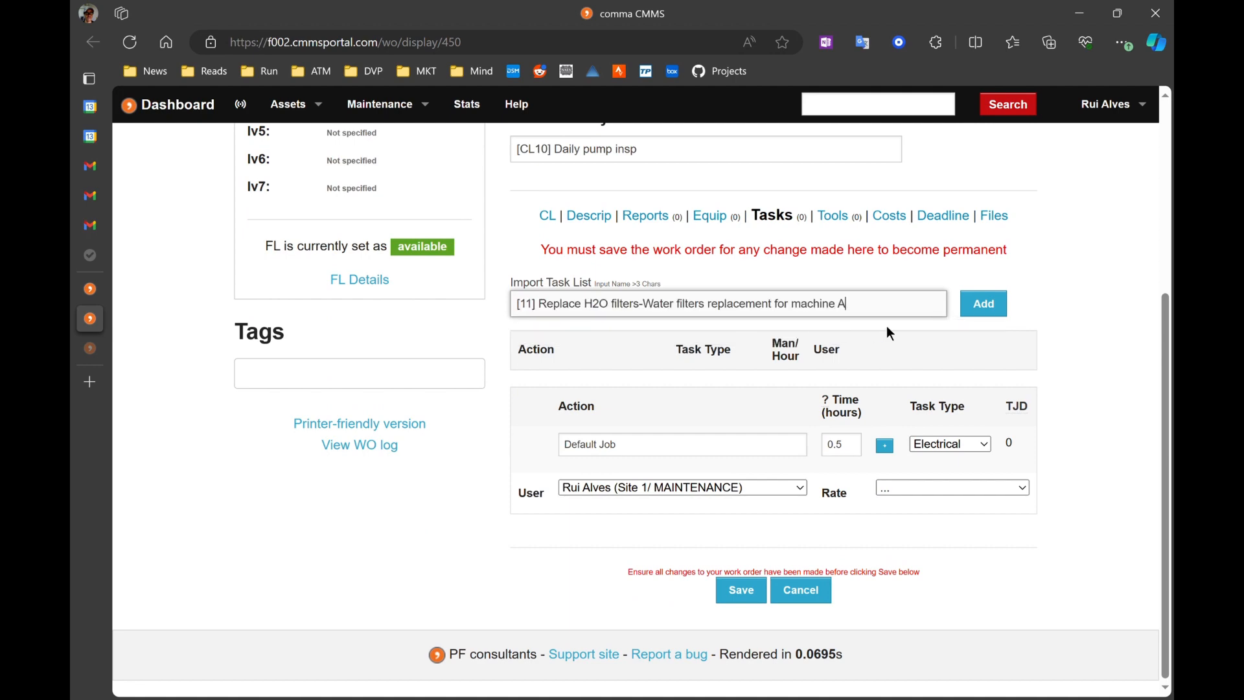
{"action": "left_click", "coordinate": [983, 303]}
{"action": "scroll", "coordinate": [1109, 294], "scroll_direction": "down", "scroll_amount": 4}
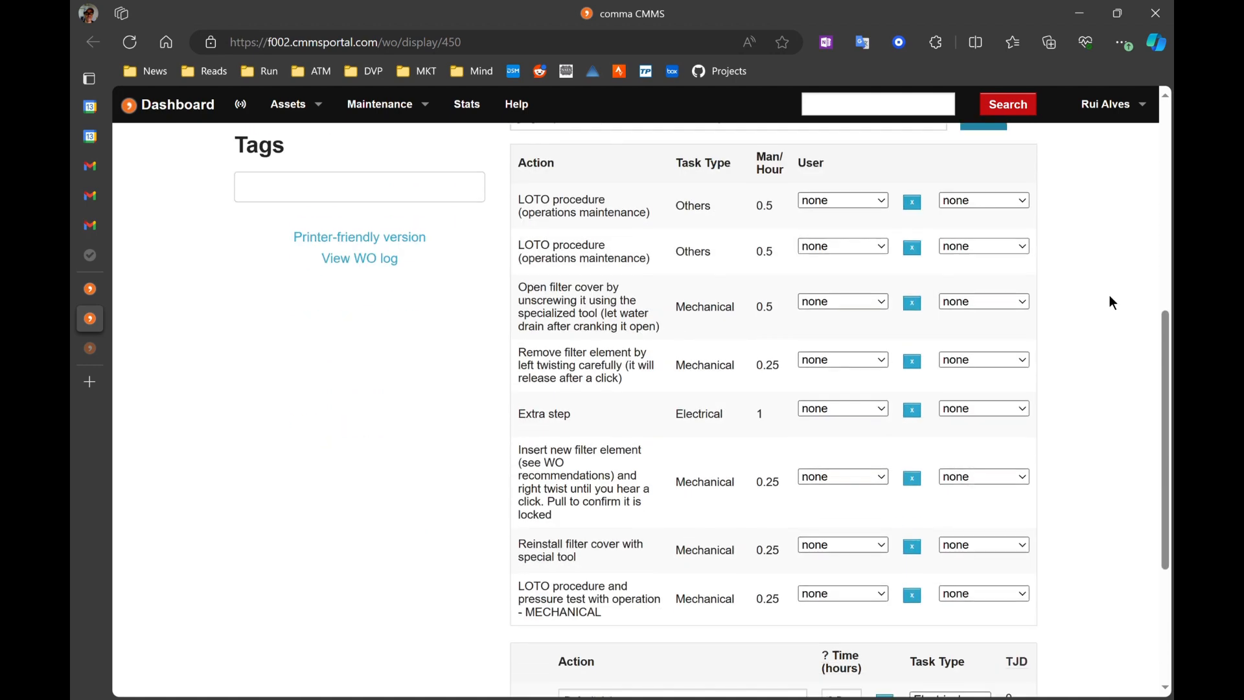
{"action": "scroll", "coordinate": [1109, 295], "scroll_direction": "up", "scroll_amount": 3}
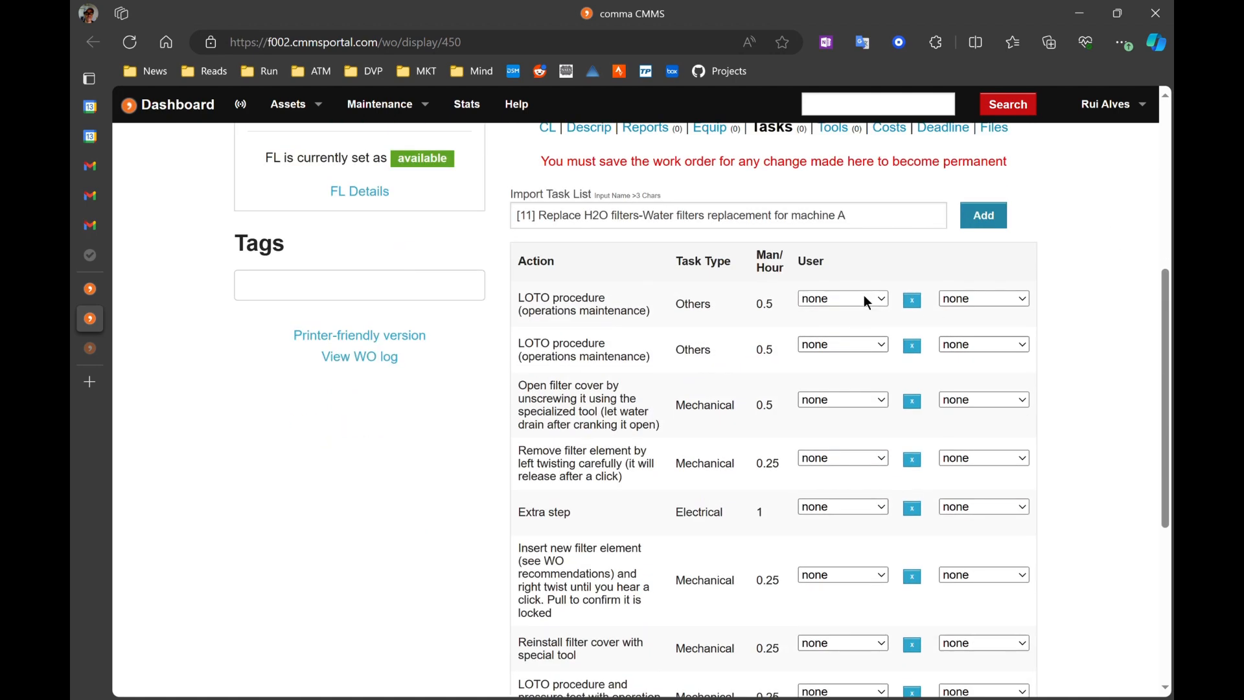
{"action": "left_click", "coordinate": [848, 344]}
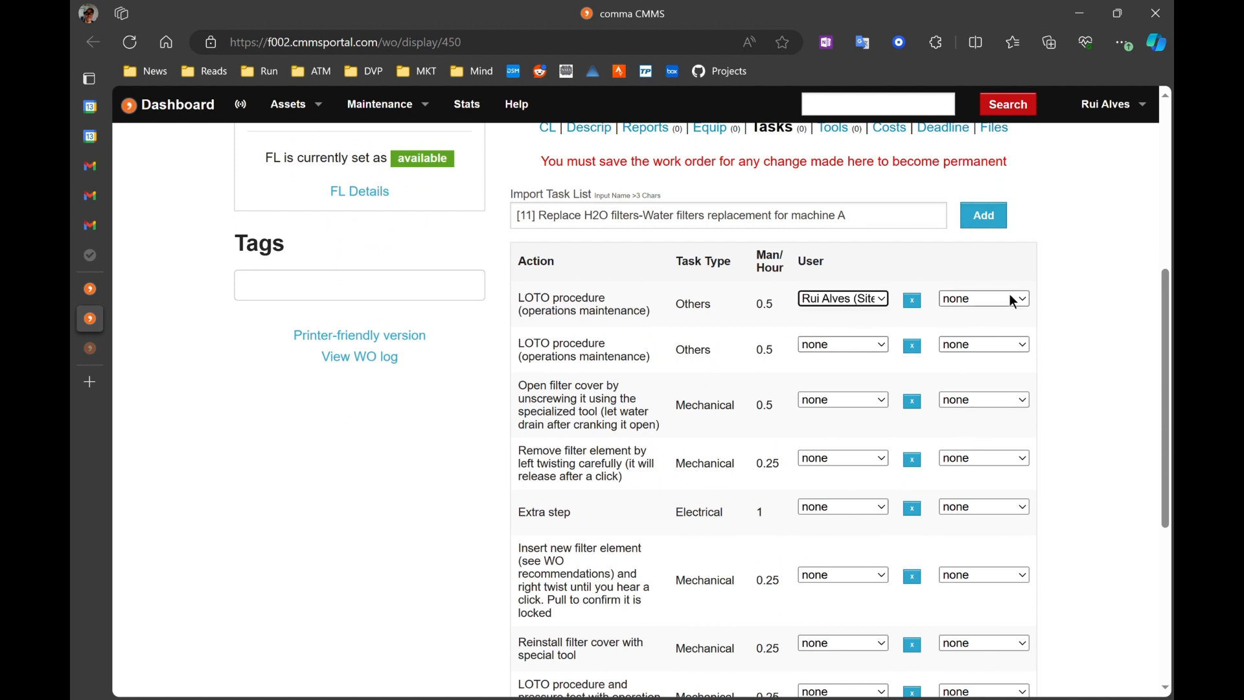
{"action": "left_click", "coordinate": [984, 339]}
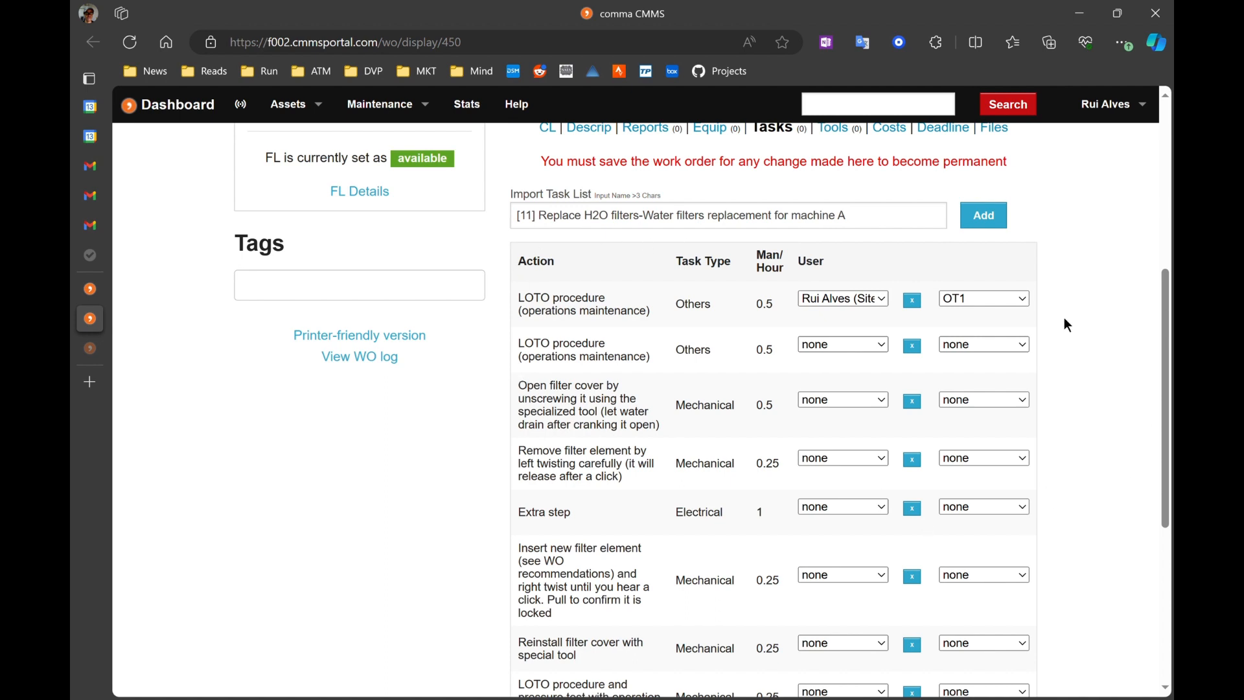
{"action": "scroll", "coordinate": [813, 379], "scroll_direction": "down", "scroll_amount": 2}
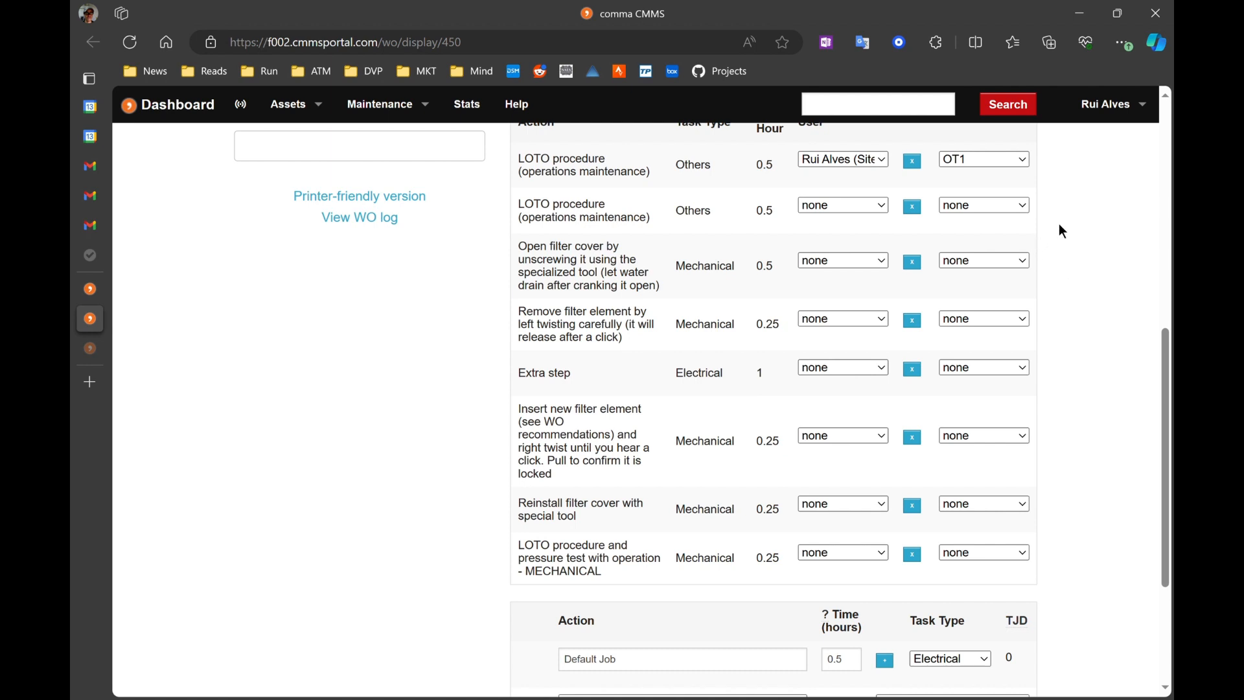
{"action": "scroll", "coordinate": [1059, 225], "scroll_direction": "up", "scroll_amount": 1}
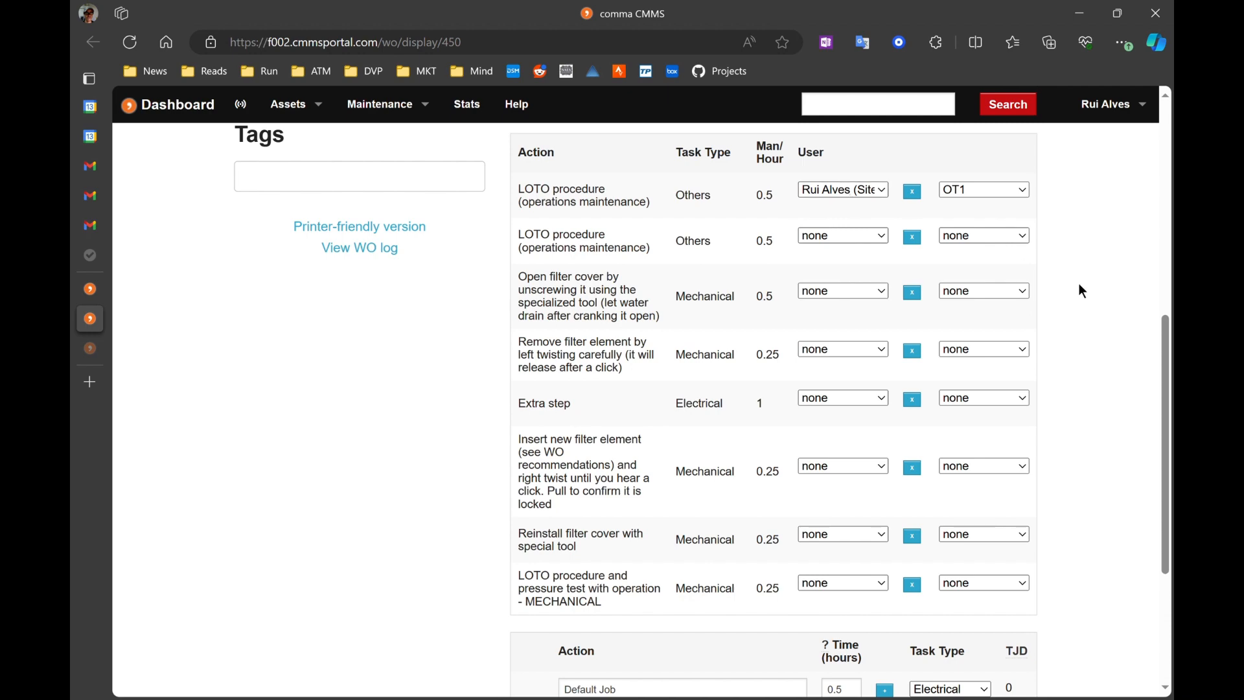
{"action": "scroll", "coordinate": [1059, 280], "scroll_direction": "down", "scroll_amount": 4}
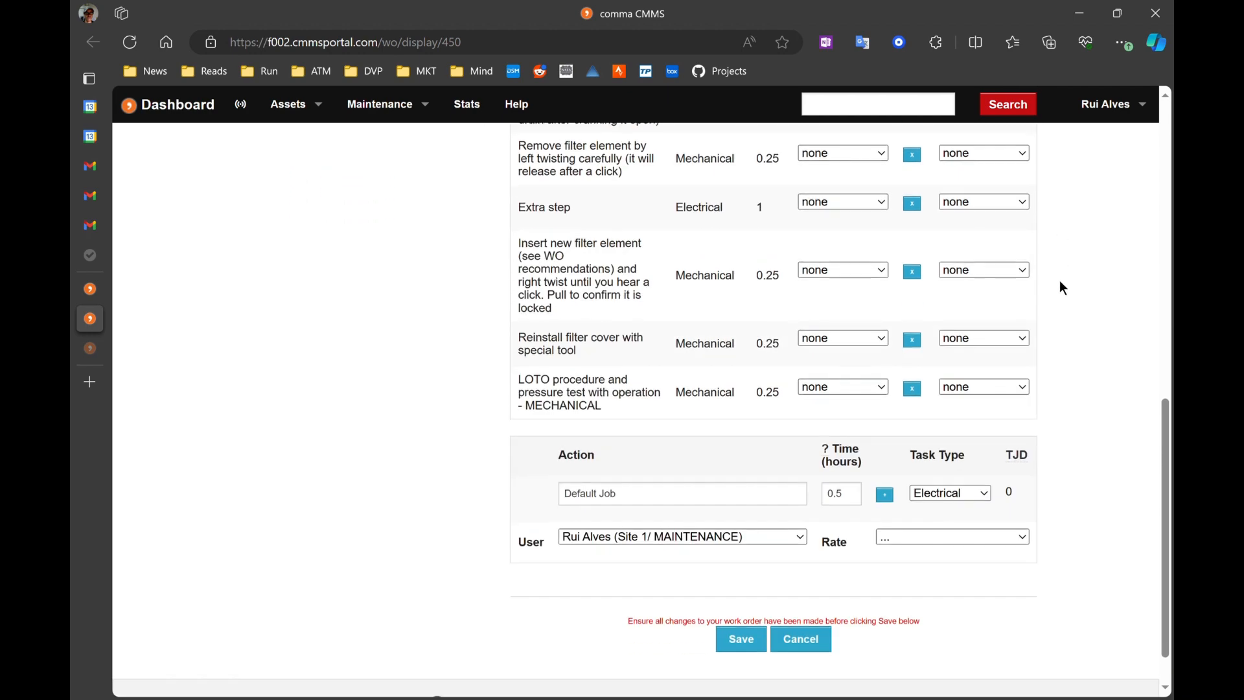
{"action": "scroll", "coordinate": [776, 599], "scroll_direction": "up", "scroll_amount": 10}
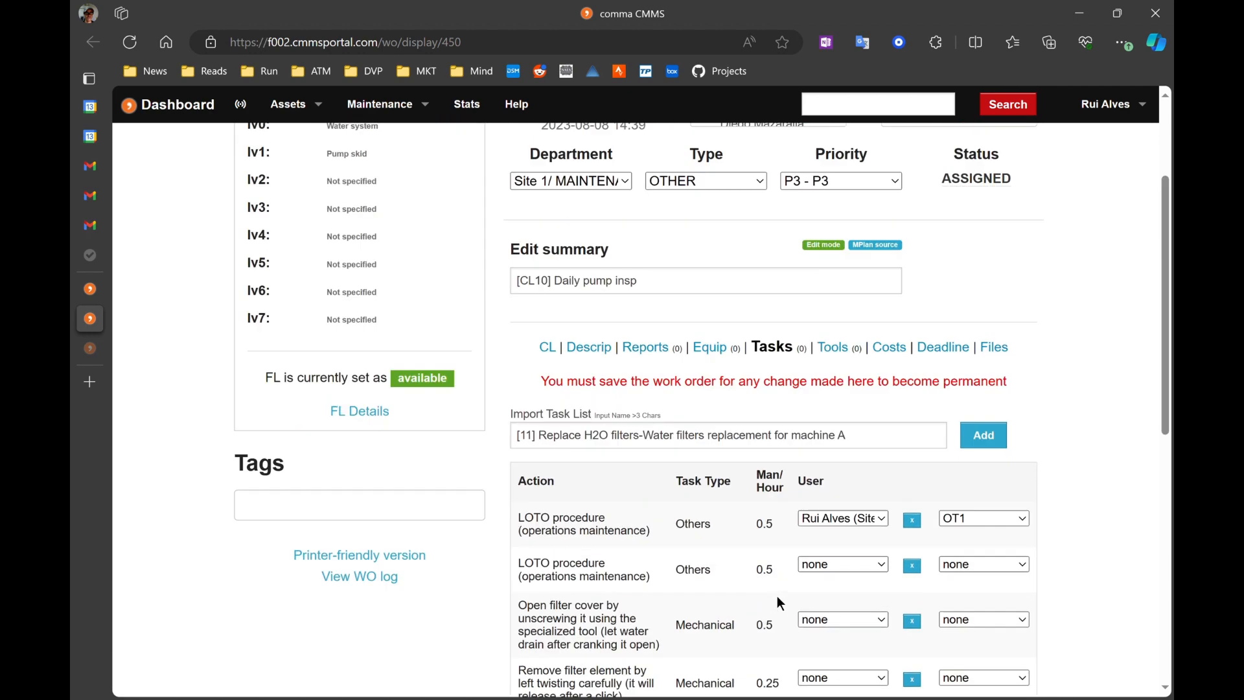
{"action": "scroll", "coordinate": [925, 462], "scroll_direction": "up", "scroll_amount": 2}
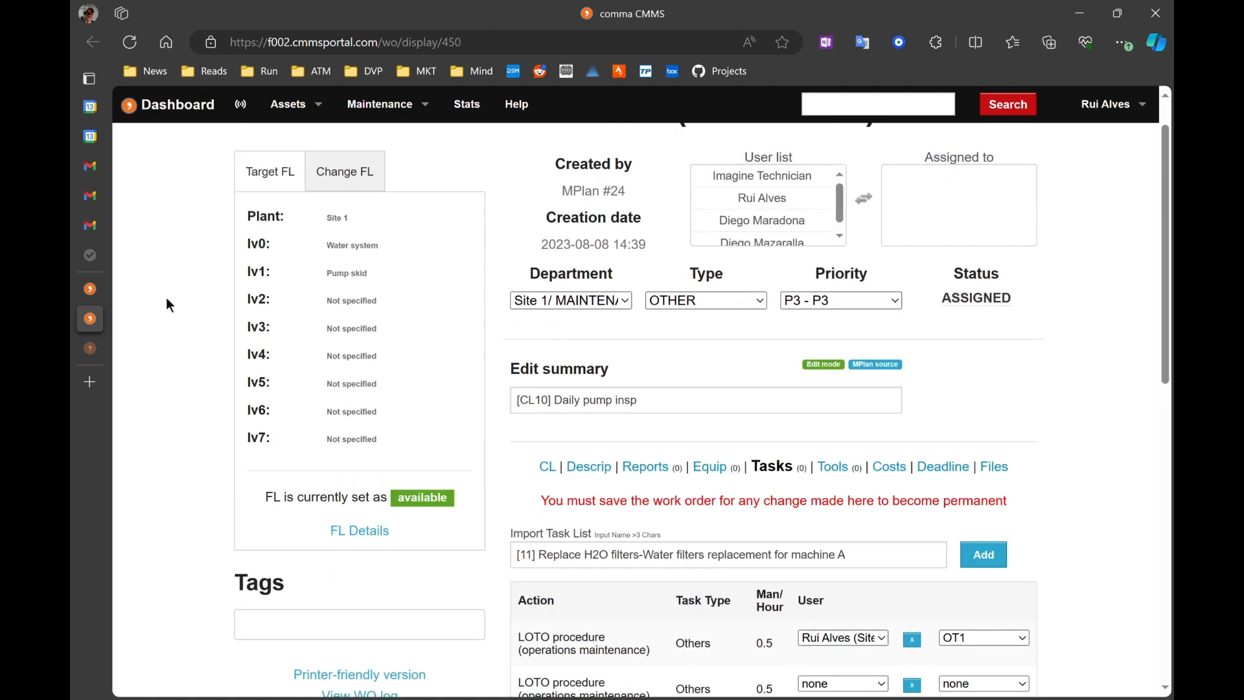
{"action": "mouse_move", "coordinate": [208, 326]}
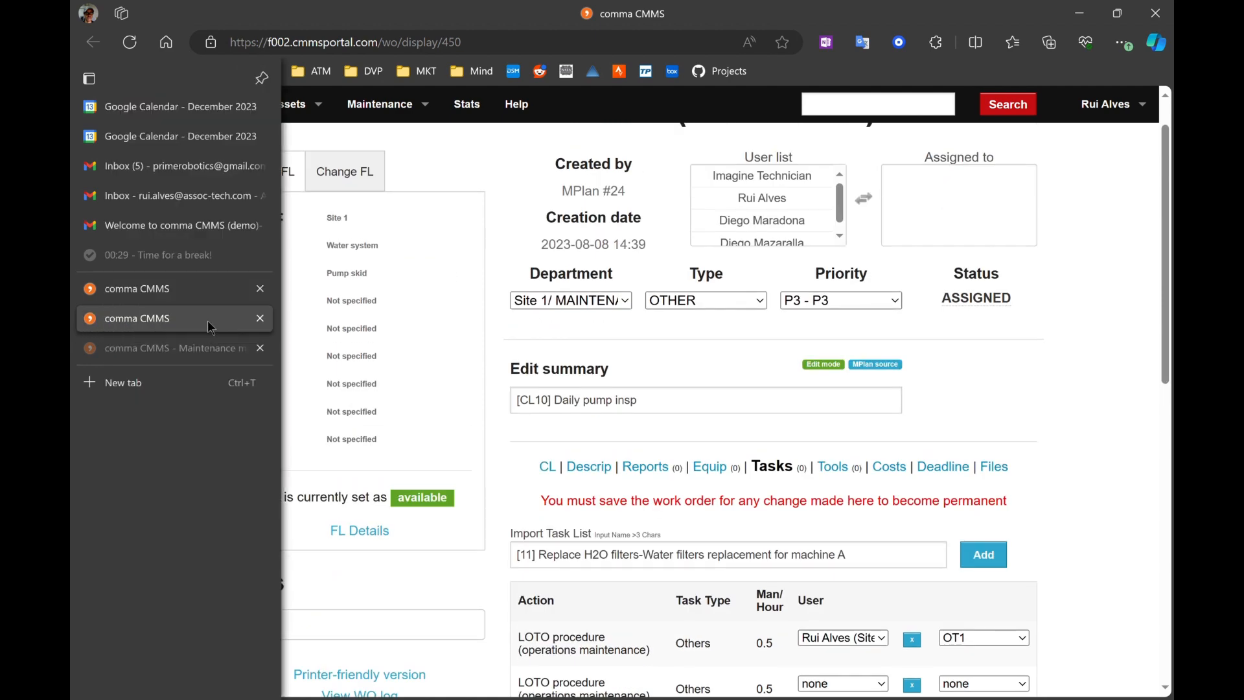
{"action": "left_click", "coordinate": [260, 318]}
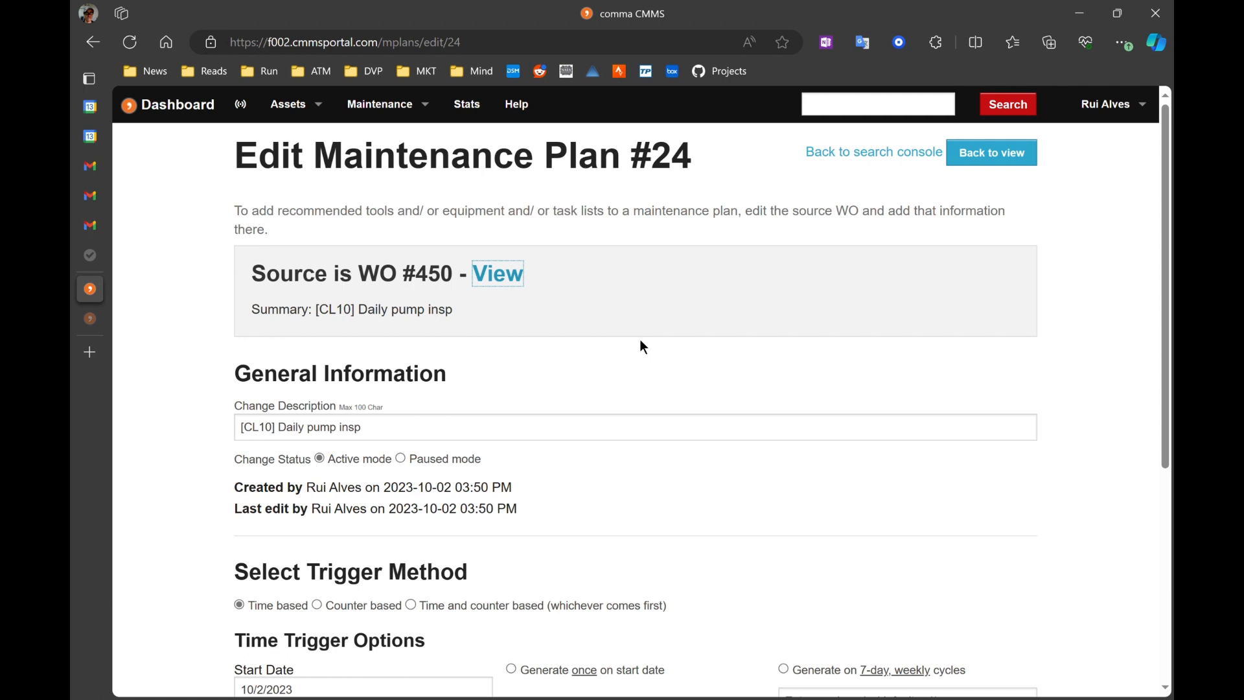
Step: Start a new system report with Hours, Users & Rates, Hours & Job Types, Labor cost analysis and Overall maintenance costs selected
{"action": "left_click", "coordinate": [474, 109]}
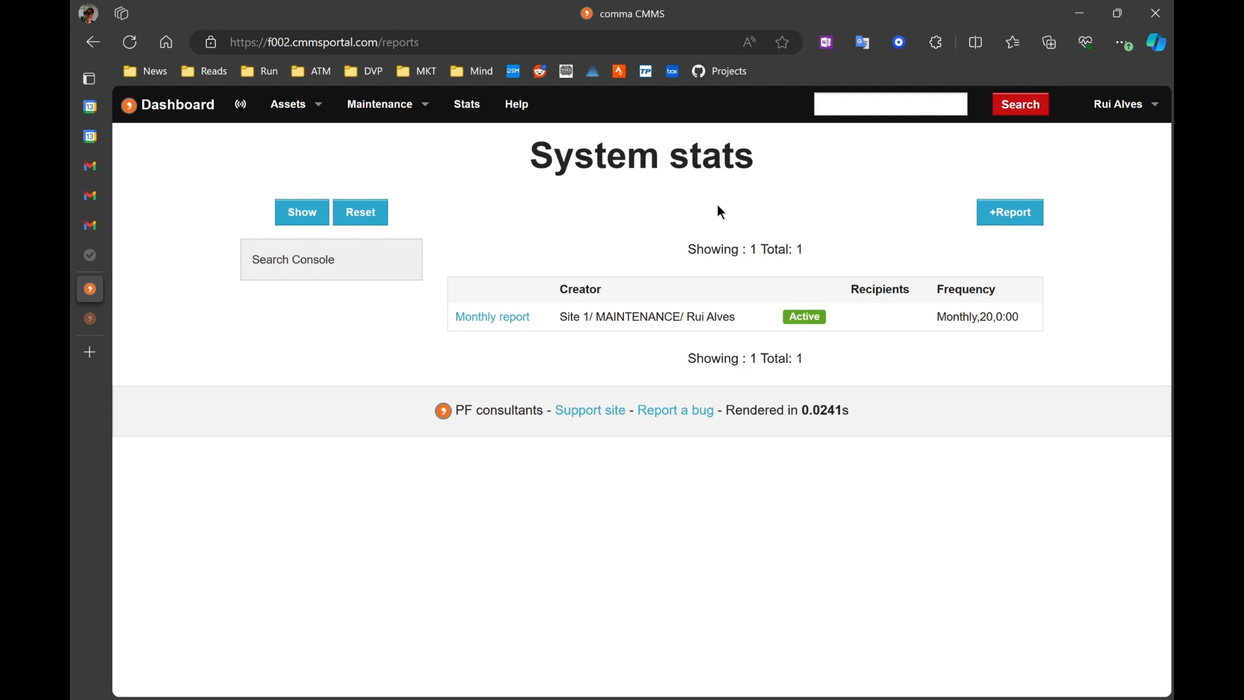
{"action": "left_click", "coordinate": [1010, 213]}
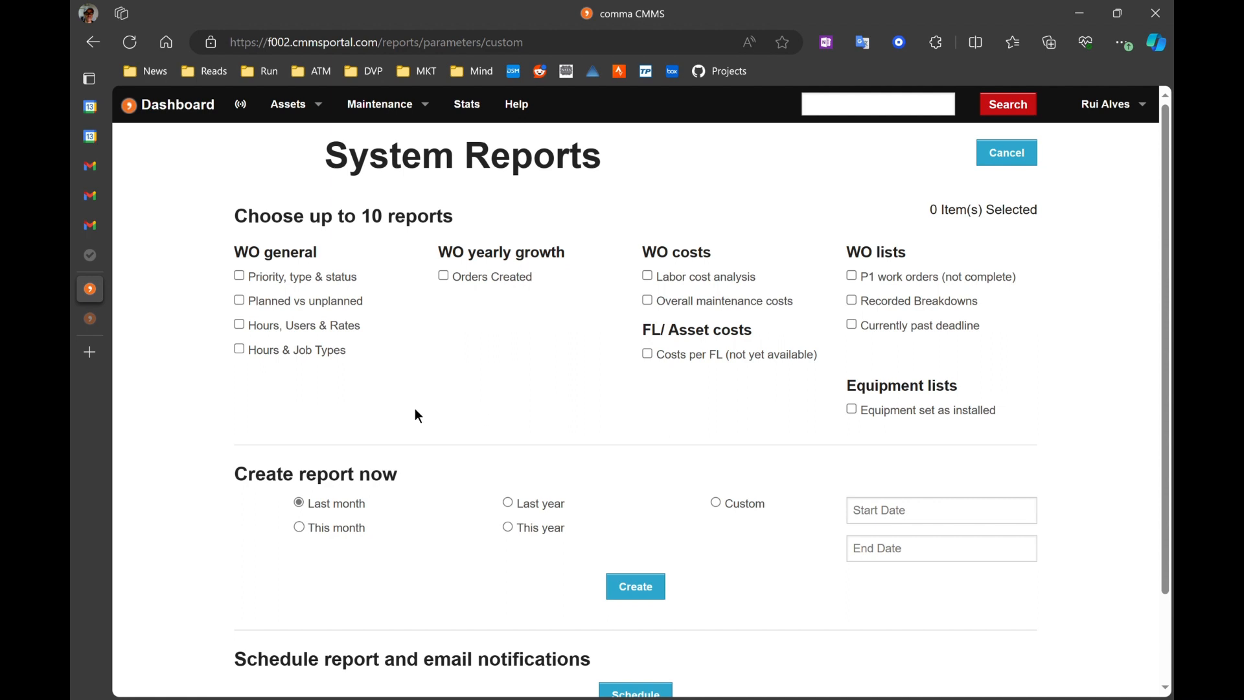
{"action": "left_click", "coordinate": [267, 333]}
{"action": "left_click", "coordinate": [284, 356]}
{"action": "left_click", "coordinate": [713, 282]}
{"action": "left_click", "coordinate": [702, 307]}
Step: Create the report for this month
{"action": "scroll", "coordinate": [579, 325], "scroll_direction": "down", "scroll_amount": 1}
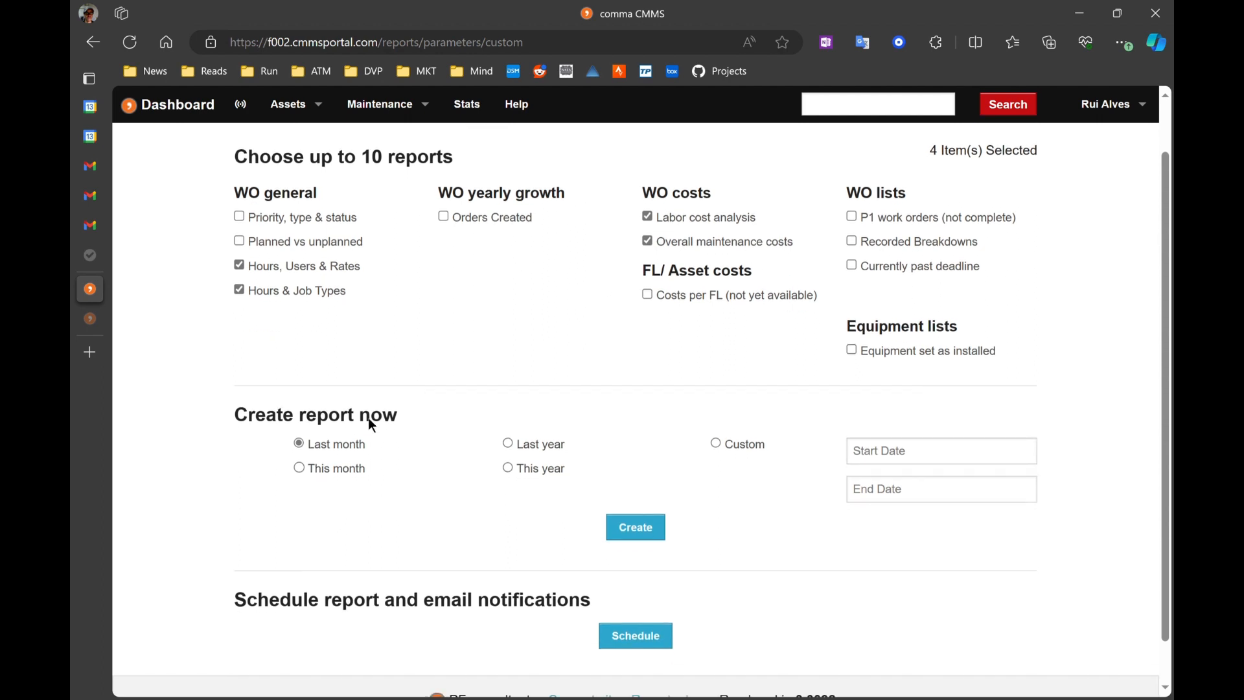
{"action": "left_click", "coordinate": [328, 470]}
{"action": "scroll", "coordinate": [563, 515], "scroll_direction": "down", "scroll_amount": 1}
{"action": "left_click", "coordinate": [655, 498]}
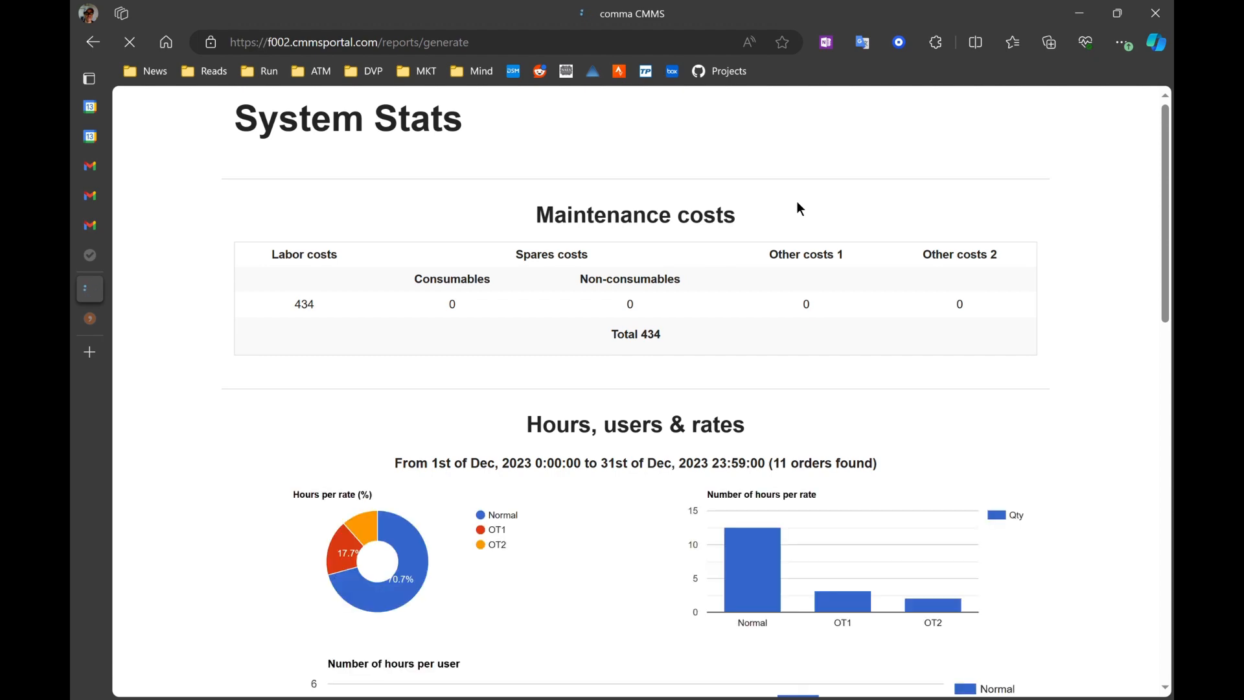
Step: Review the generated maintenance costs, hours per rate, user and job type charts
{"action": "scroll", "coordinate": [797, 202], "scroll_direction": "down", "scroll_amount": 6}
{"action": "scroll", "coordinate": [797, 203], "scroll_direction": "up", "scroll_amount": 5}
{"action": "scroll", "coordinate": [633, 250], "scroll_direction": "up", "scroll_amount": 1}
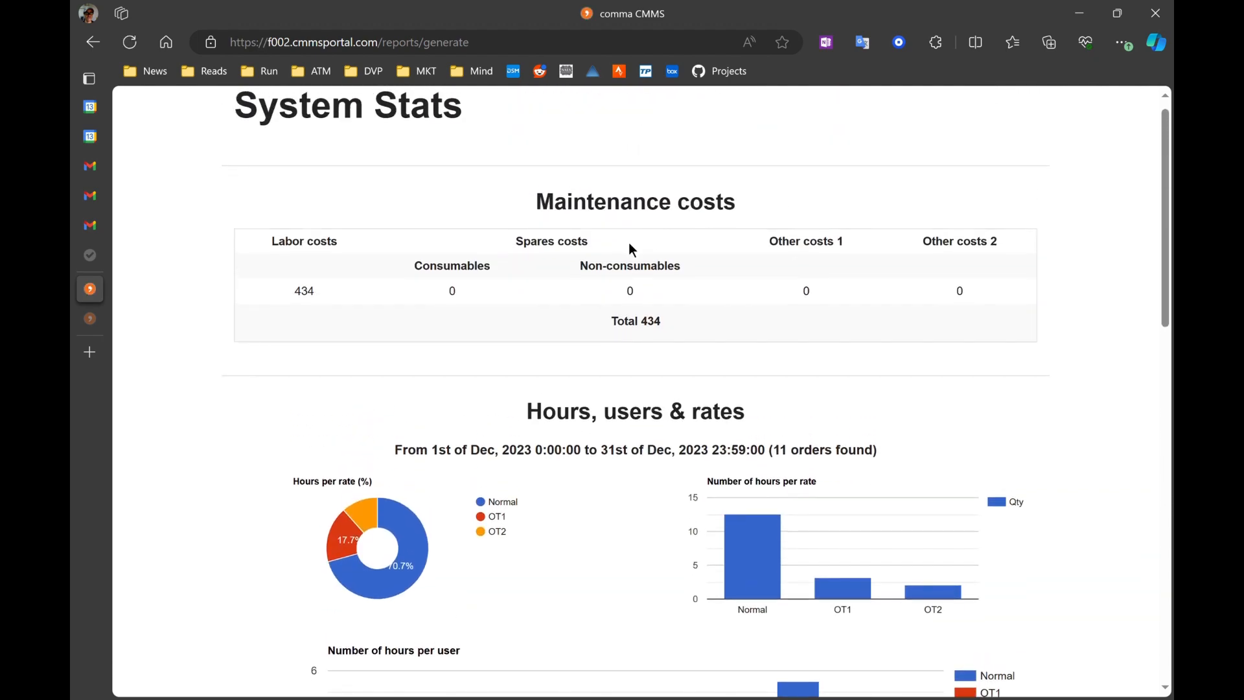
{"action": "scroll", "coordinate": [552, 225], "scroll_direction": "down", "scroll_amount": 1}
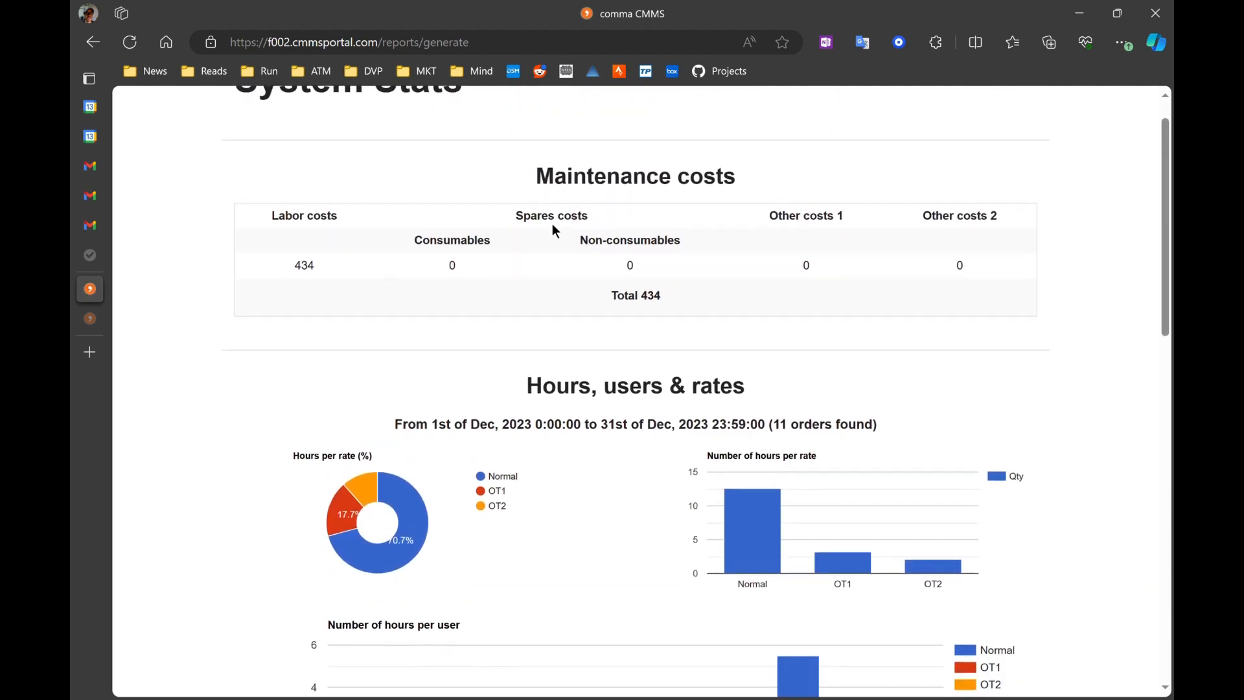
{"action": "scroll", "coordinate": [532, 161], "scroll_direction": "up", "scroll_amount": 1}
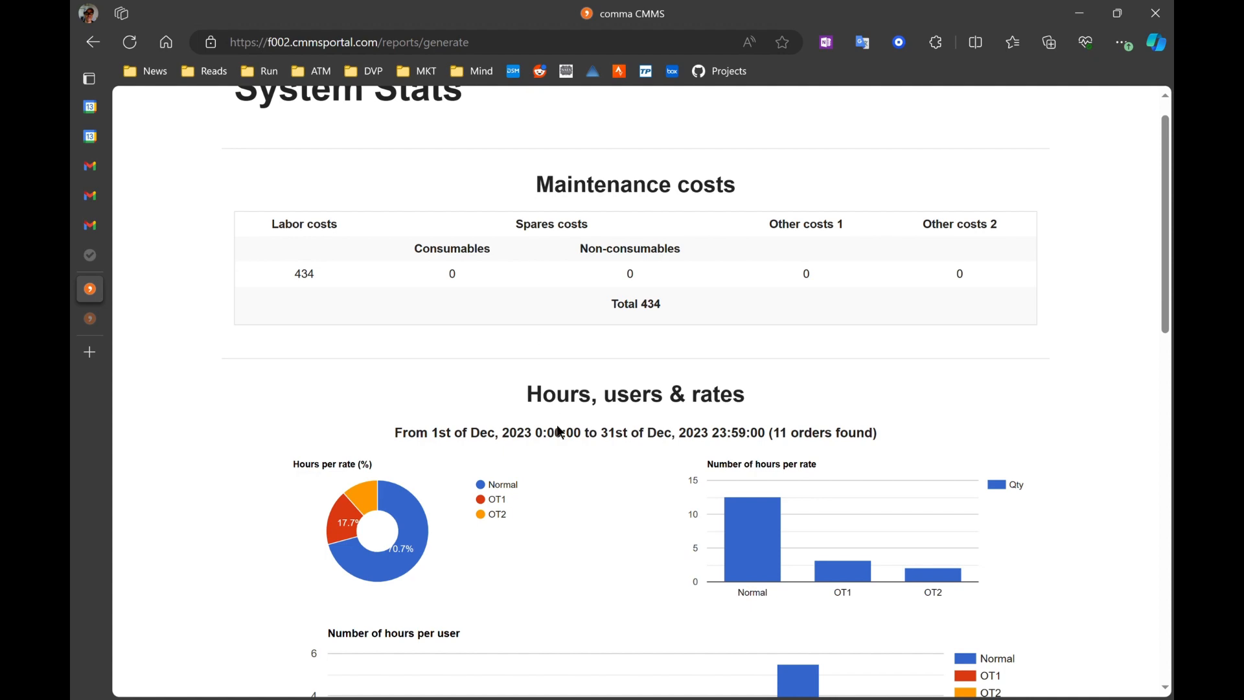
{"action": "scroll", "coordinate": [558, 430], "scroll_direction": "down", "scroll_amount": 8}
{"action": "scroll", "coordinate": [663, 345], "scroll_direction": "down", "scroll_amount": 7}
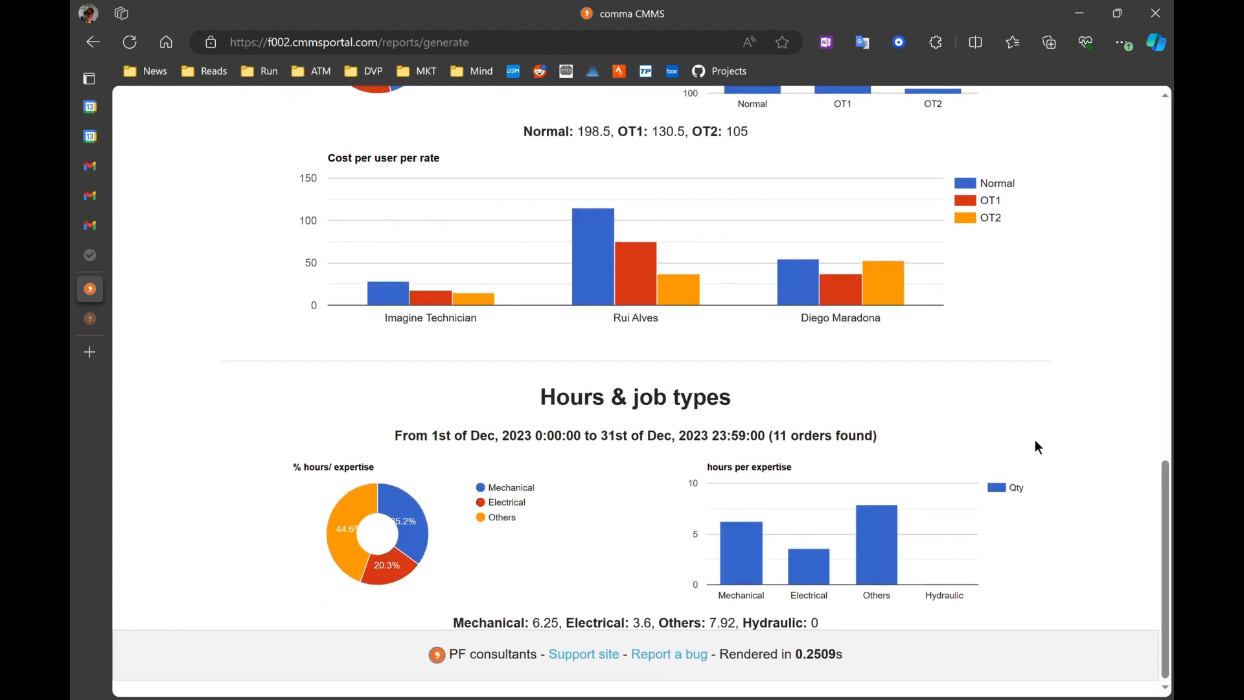
{"action": "scroll", "coordinate": [1035, 439], "scroll_direction": "up", "scroll_amount": 16}
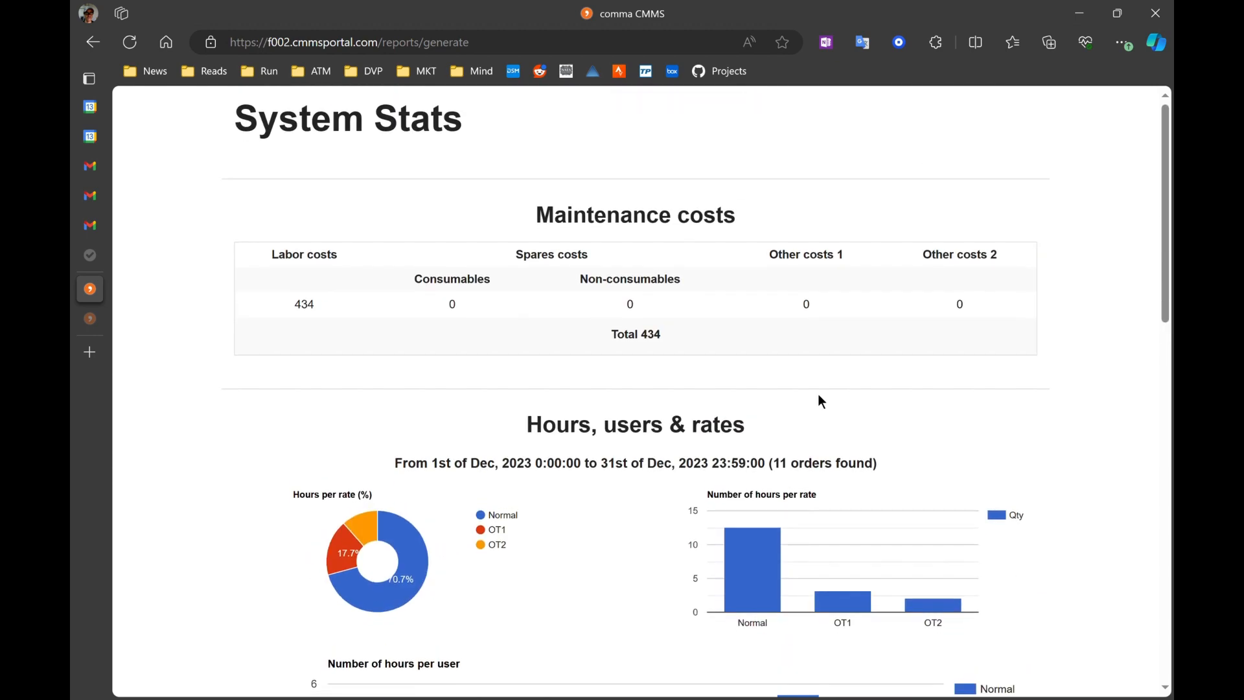
{"action": "scroll", "coordinate": [588, 383], "scroll_direction": "down", "scroll_amount": 1}
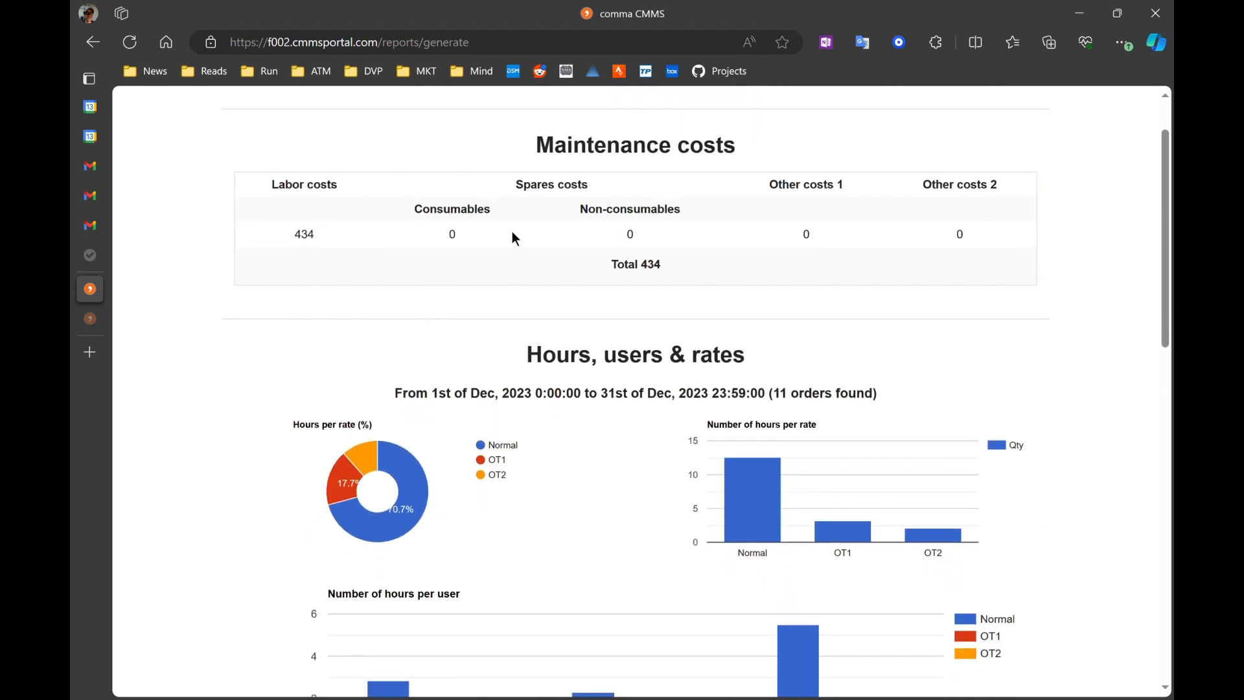
Step: Examine the report header, maintenance costs table and the period and order count of the Hours, users & rates section
{"action": "scroll", "coordinate": [597, 265], "scroll_direction": "up", "scroll_amount": 1}
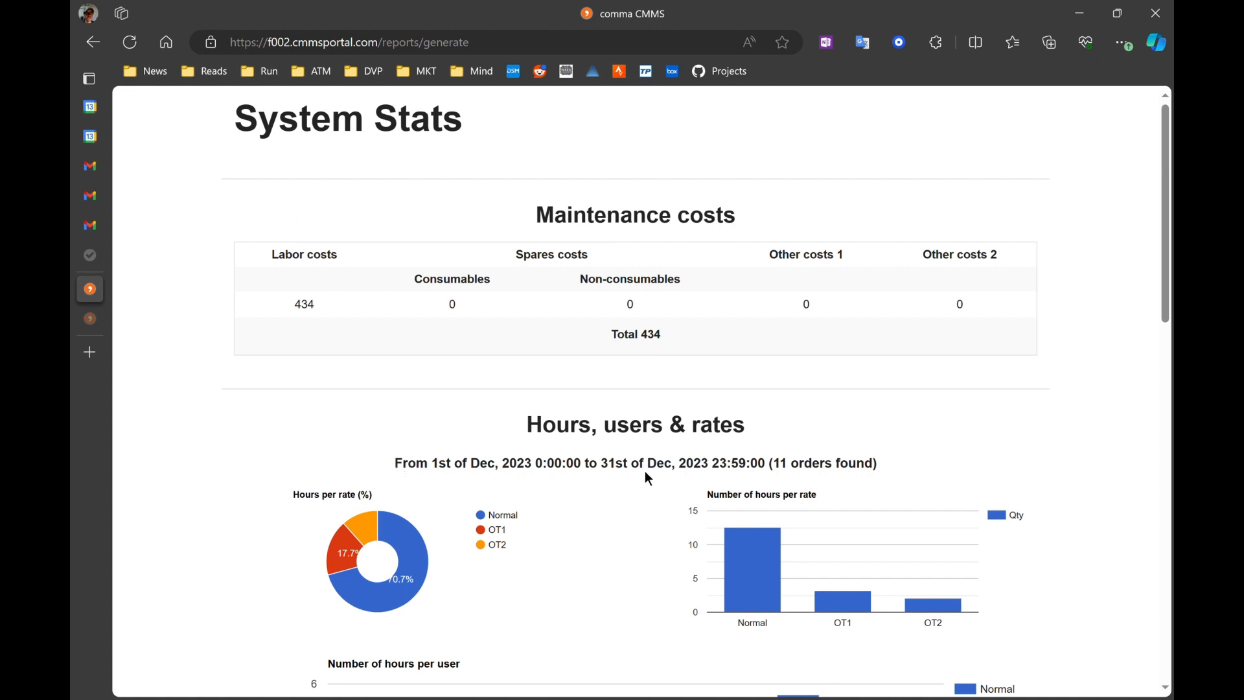
{"action": "scroll", "coordinate": [657, 505], "scroll_direction": "down", "scroll_amount": 2}
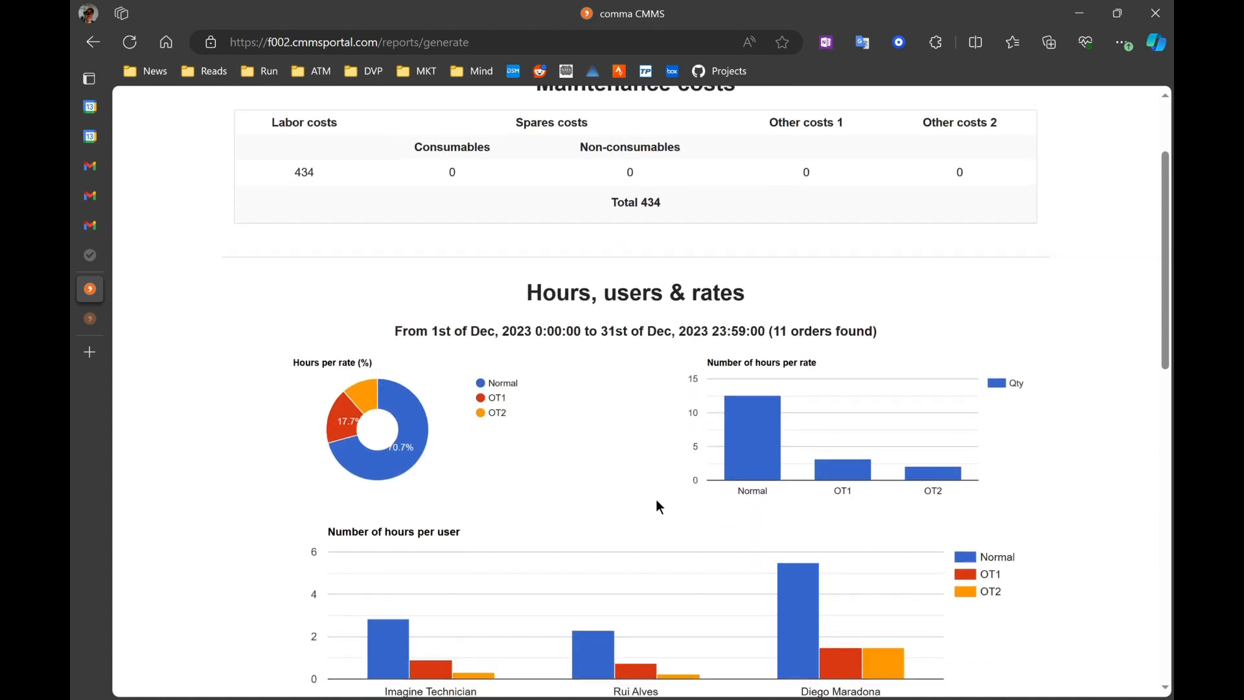
{"action": "scroll", "coordinate": [656, 505], "scroll_direction": "up", "scroll_amount": 2}
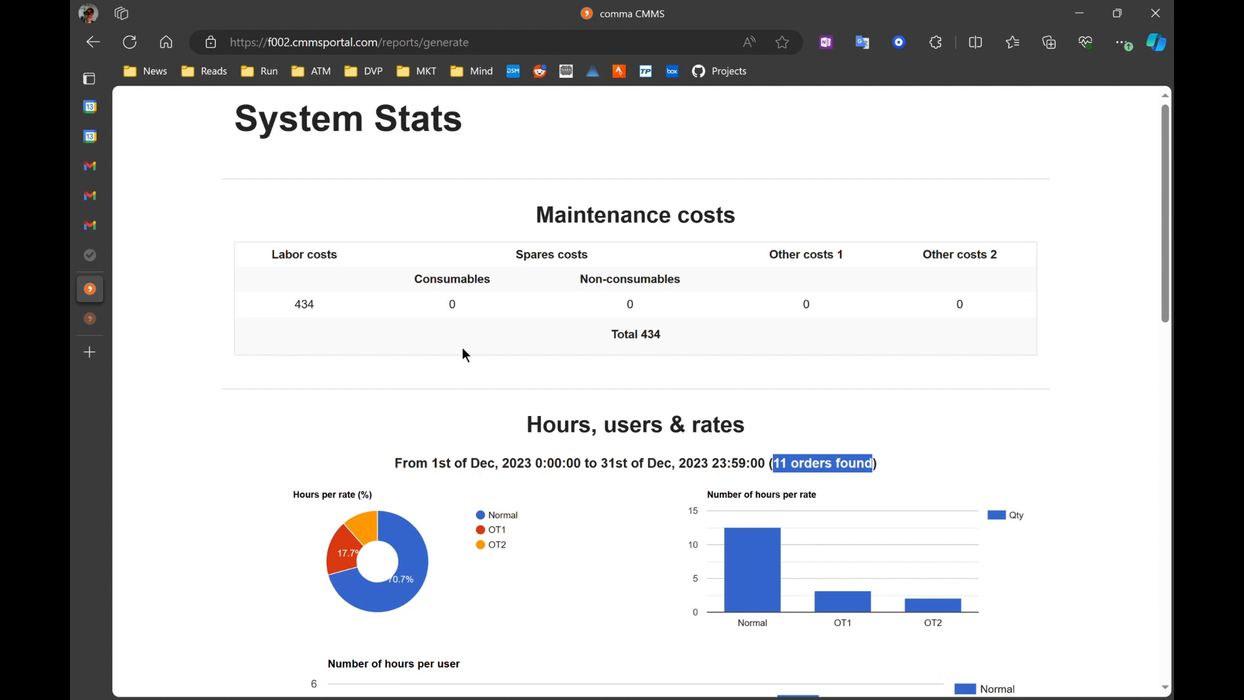
{"action": "scroll", "coordinate": [476, 348], "scroll_direction": "down", "scroll_amount": 2}
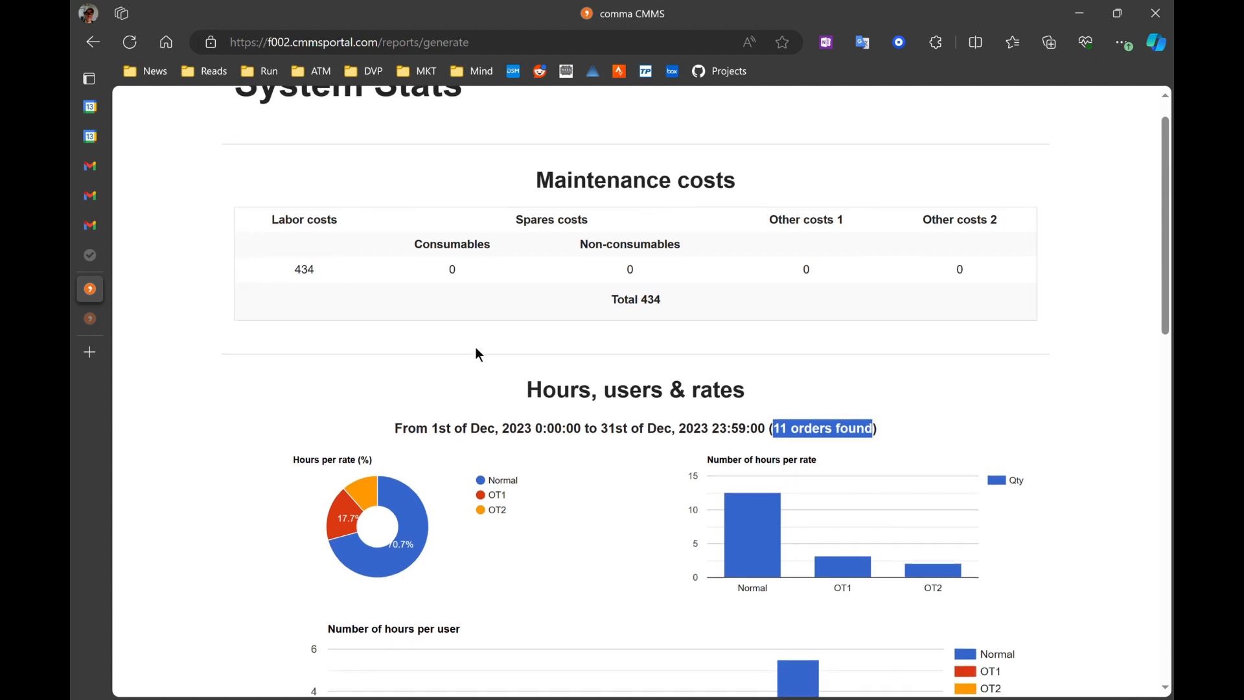
{"action": "left_click_drag", "start_coordinate": [402, 351], "coordinate": [560, 355]}
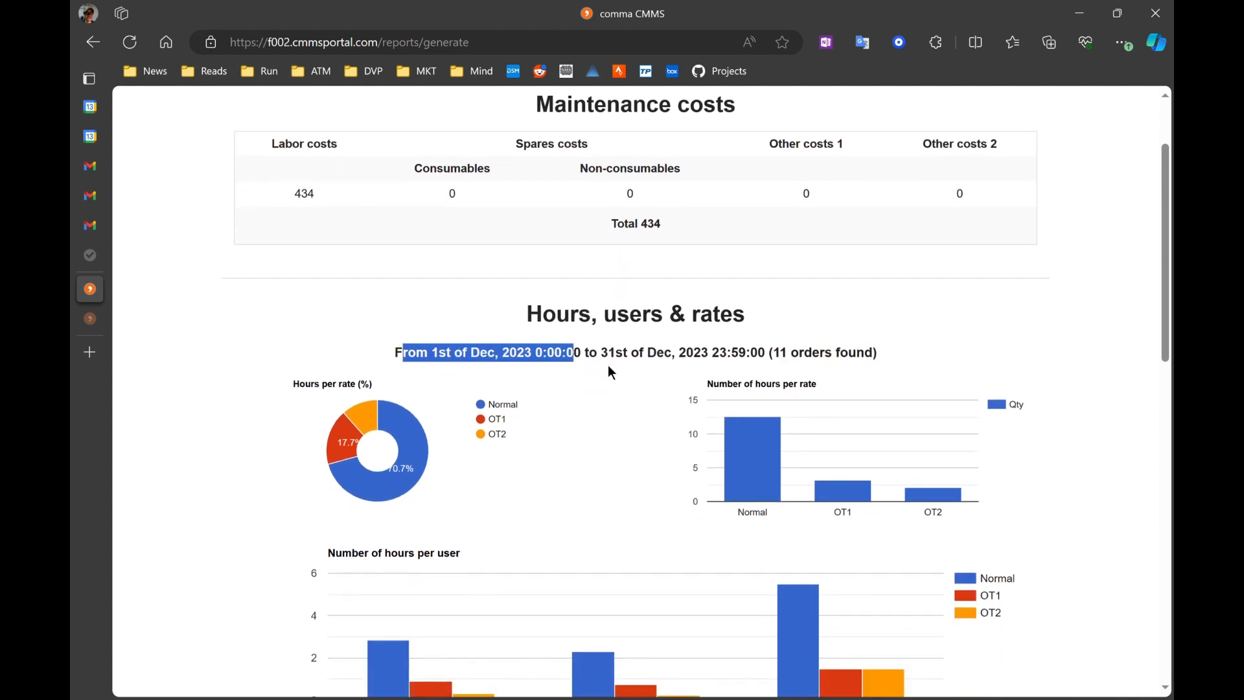
{"action": "left_click", "coordinate": [632, 375]}
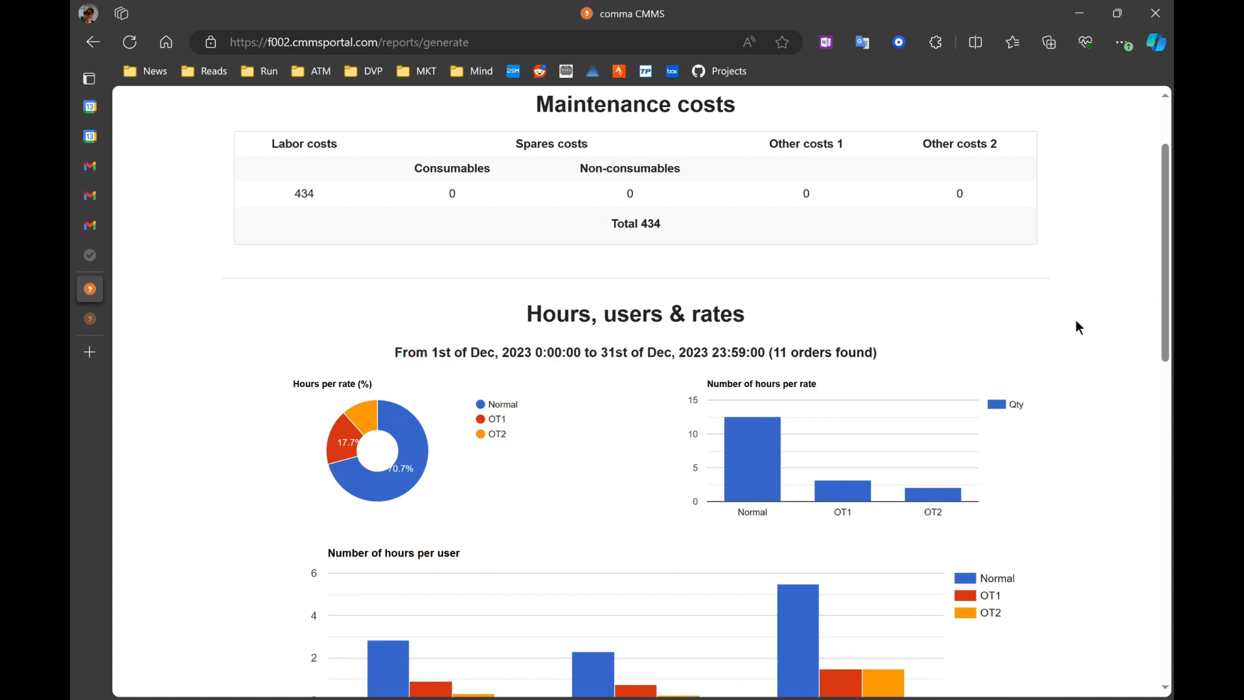
Step: Inspect the hours per rate chart and each user's bars in the number of hours per user chart
{"action": "scroll", "coordinate": [1075, 320], "scroll_direction": "down", "scroll_amount": 2}
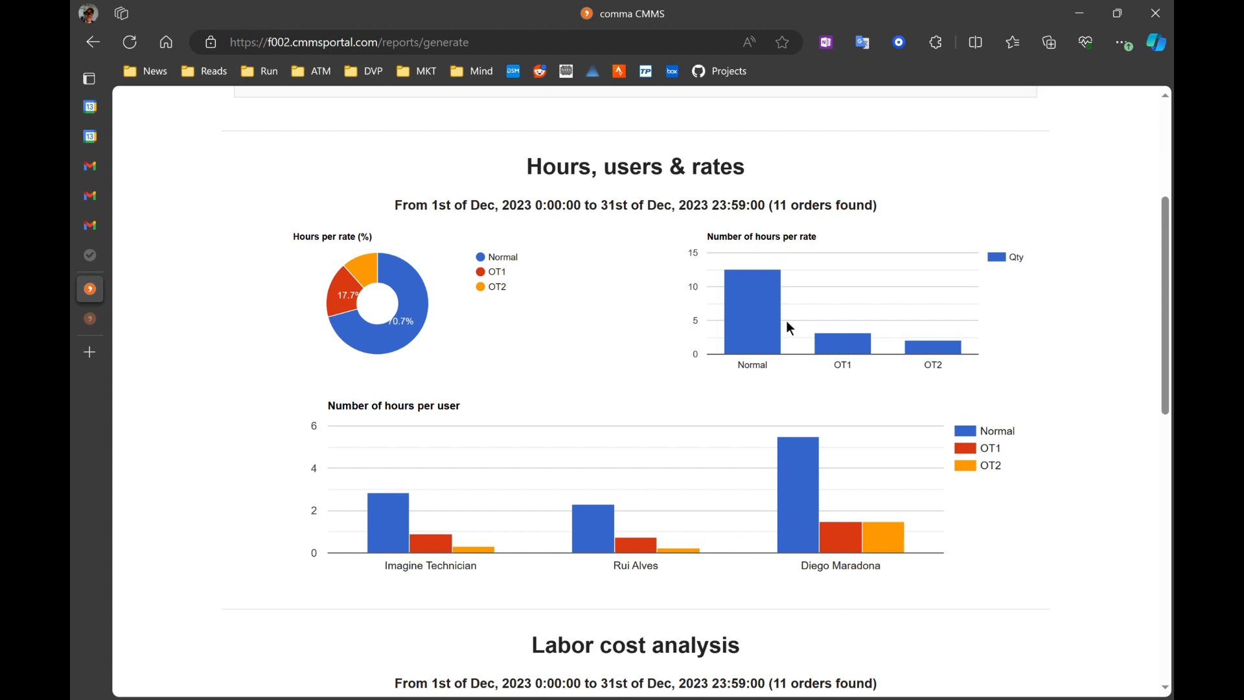
{"action": "mouse_move", "coordinate": [752, 322]}
{"action": "mouse_move", "coordinate": [847, 349]}
{"action": "mouse_move", "coordinate": [940, 355]}
{"action": "scroll", "coordinate": [638, 402], "scroll_direction": "down", "scroll_amount": 1}
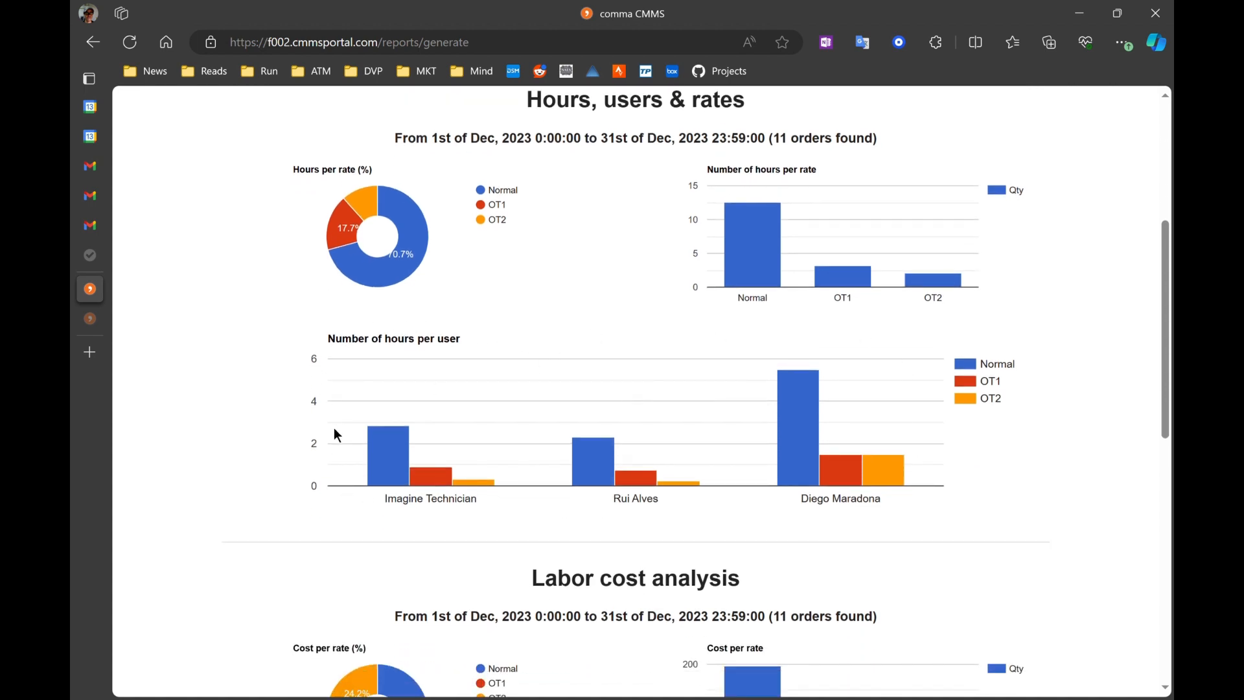
{"action": "mouse_move", "coordinate": [815, 474]}
{"action": "mouse_move", "coordinate": [426, 480]}
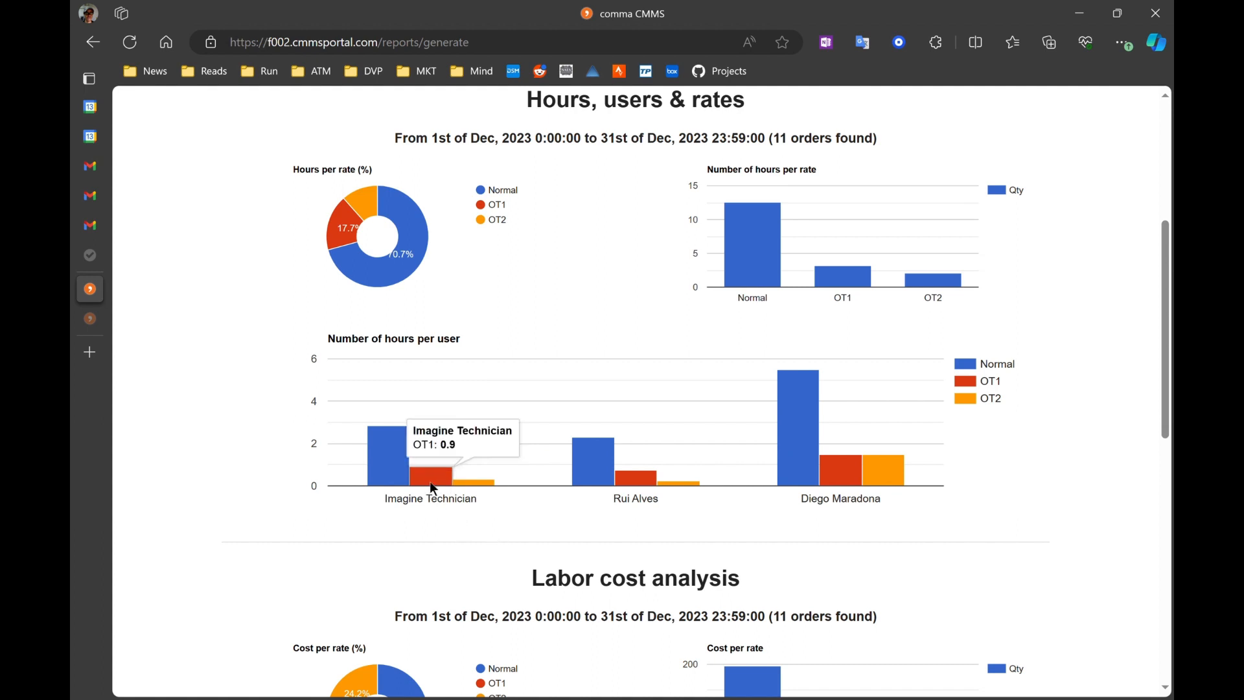
{"action": "mouse_move", "coordinate": [889, 478]}
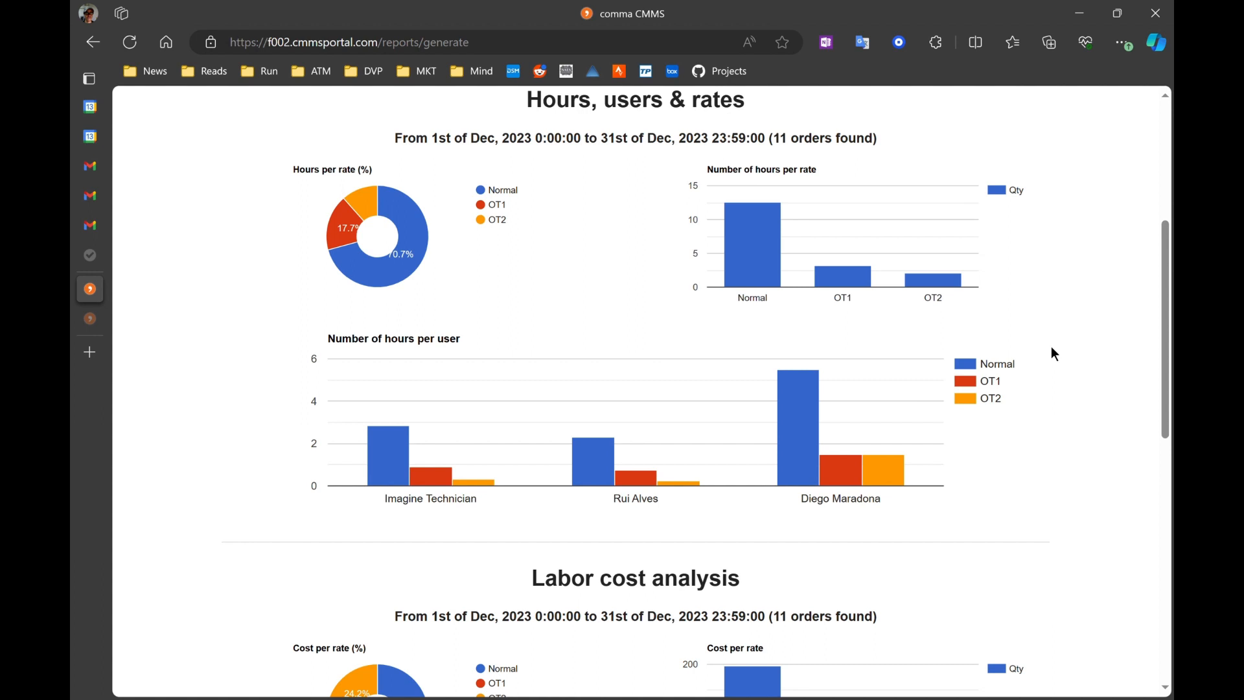
Step: Inspect the Labor cost analysis section's cost per rate charts and each user's bars in the cost per user per rate chart
{"action": "scroll", "coordinate": [1115, 309], "scroll_direction": "down", "scroll_amount": 6}
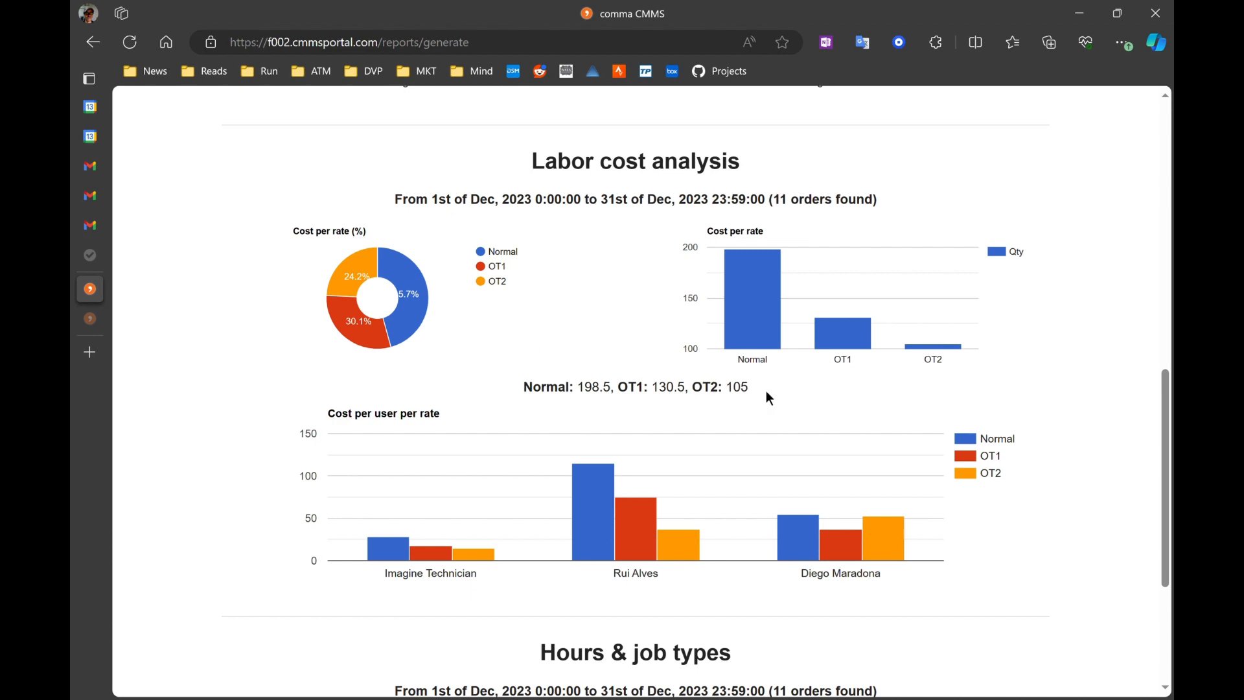
{"action": "scroll", "coordinate": [963, 181], "scroll_direction": "up", "scroll_amount": 8}
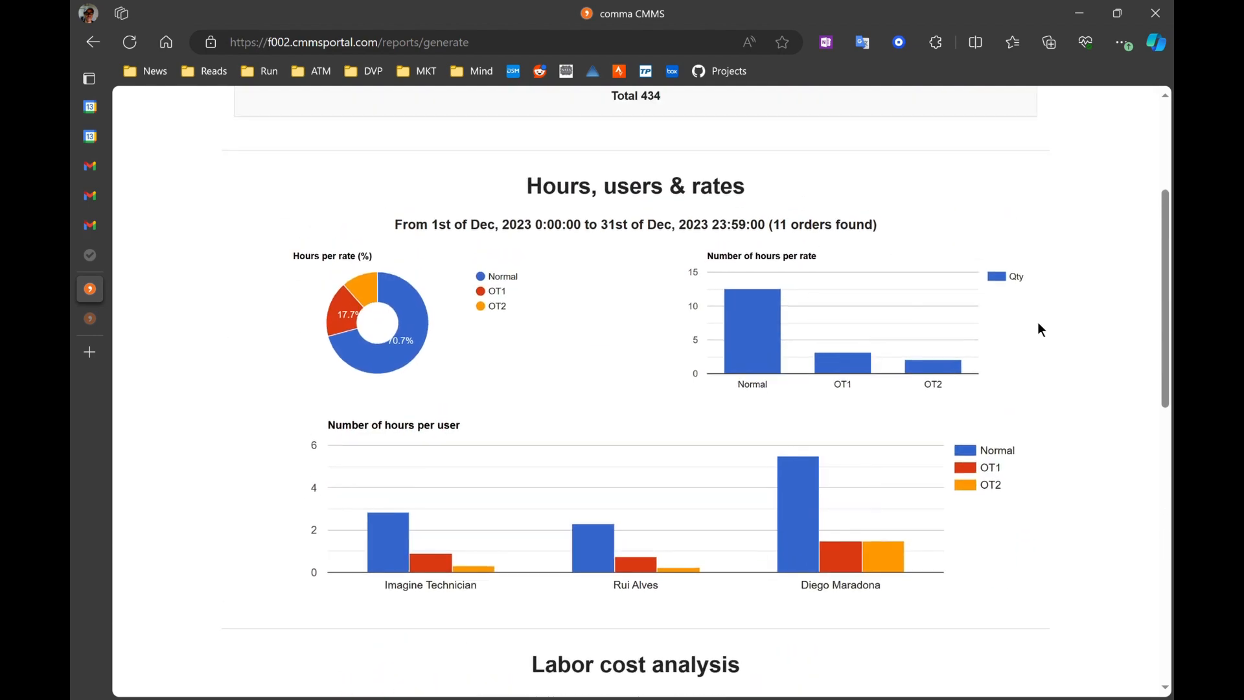
{"action": "scroll", "coordinate": [1122, 347], "scroll_direction": "down", "scroll_amount": 8}
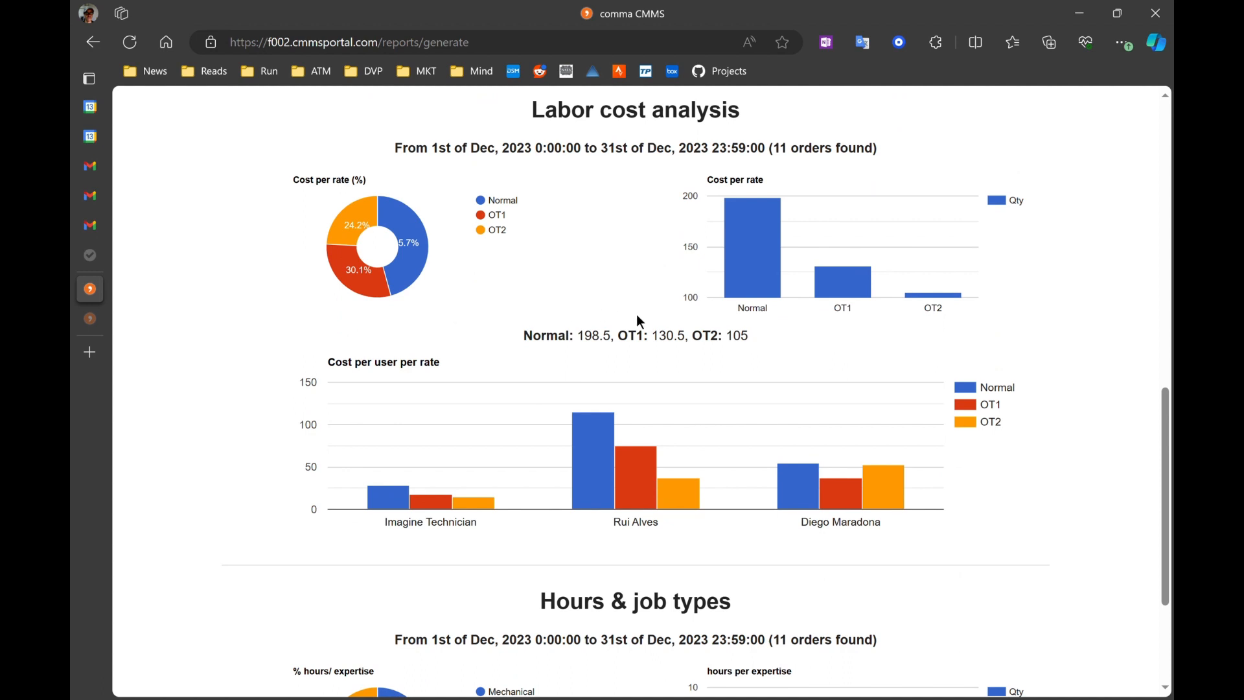
{"action": "mouse_move", "coordinate": [759, 271]}
{"action": "mouse_move", "coordinate": [853, 291]}
{"action": "scroll", "coordinate": [737, 359], "scroll_direction": "down", "scroll_amount": 1}
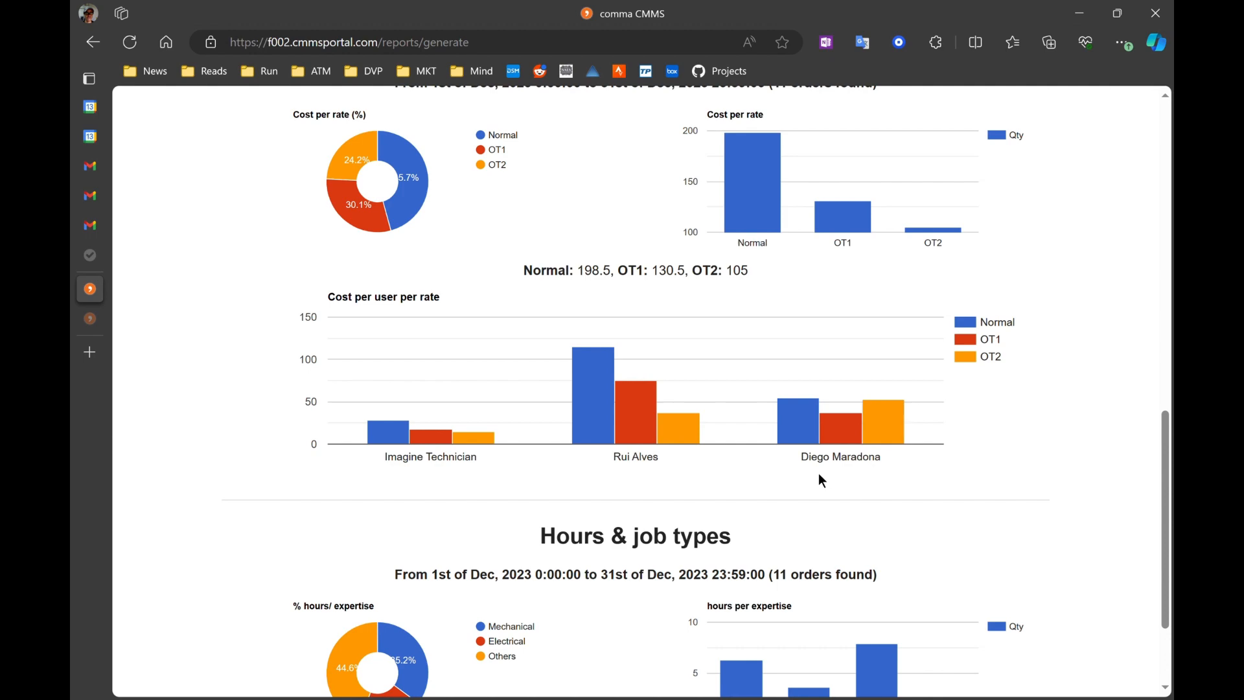
{"action": "mouse_move", "coordinate": [878, 428]}
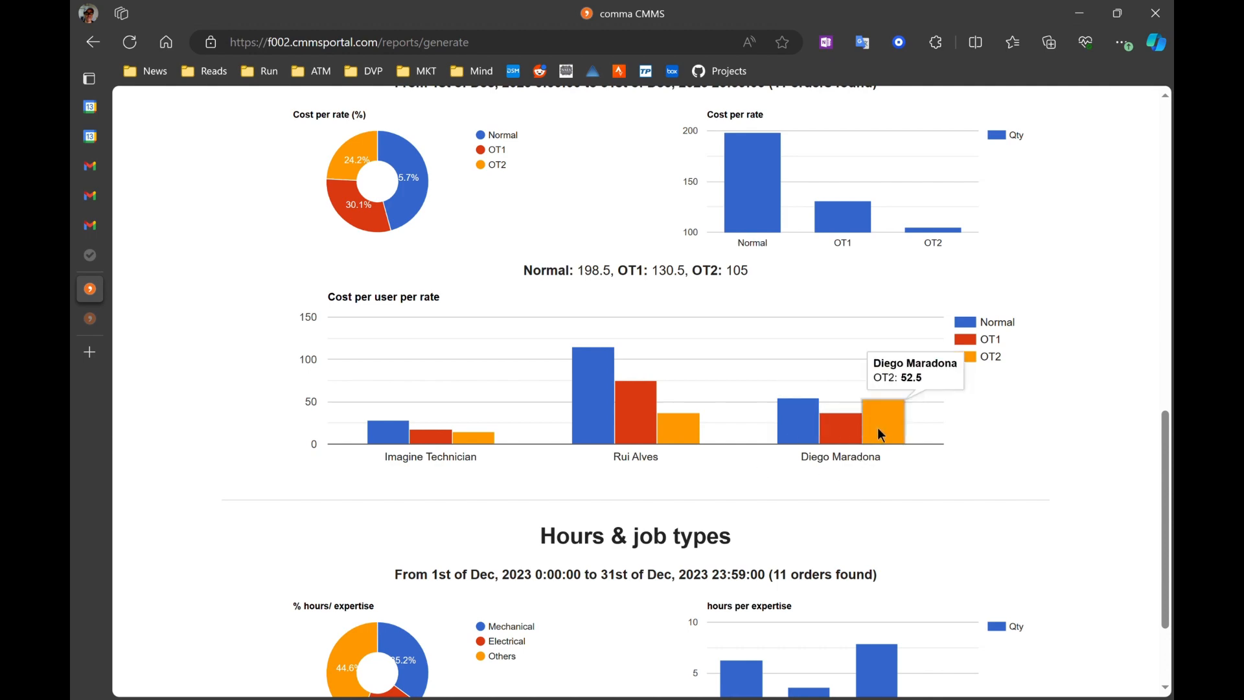
{"action": "scroll", "coordinate": [877, 426], "scroll_direction": "up", "scroll_amount": 8}
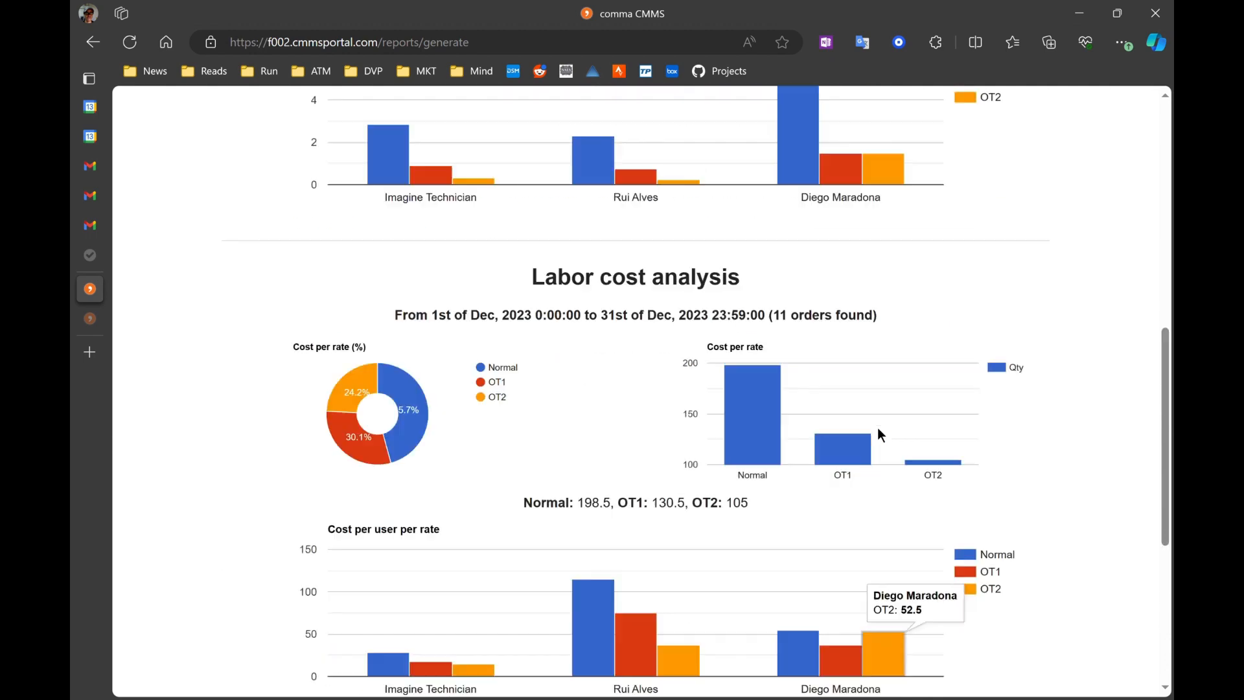
{"action": "scroll", "coordinate": [1021, 499], "scroll_direction": "down", "scroll_amount": 4}
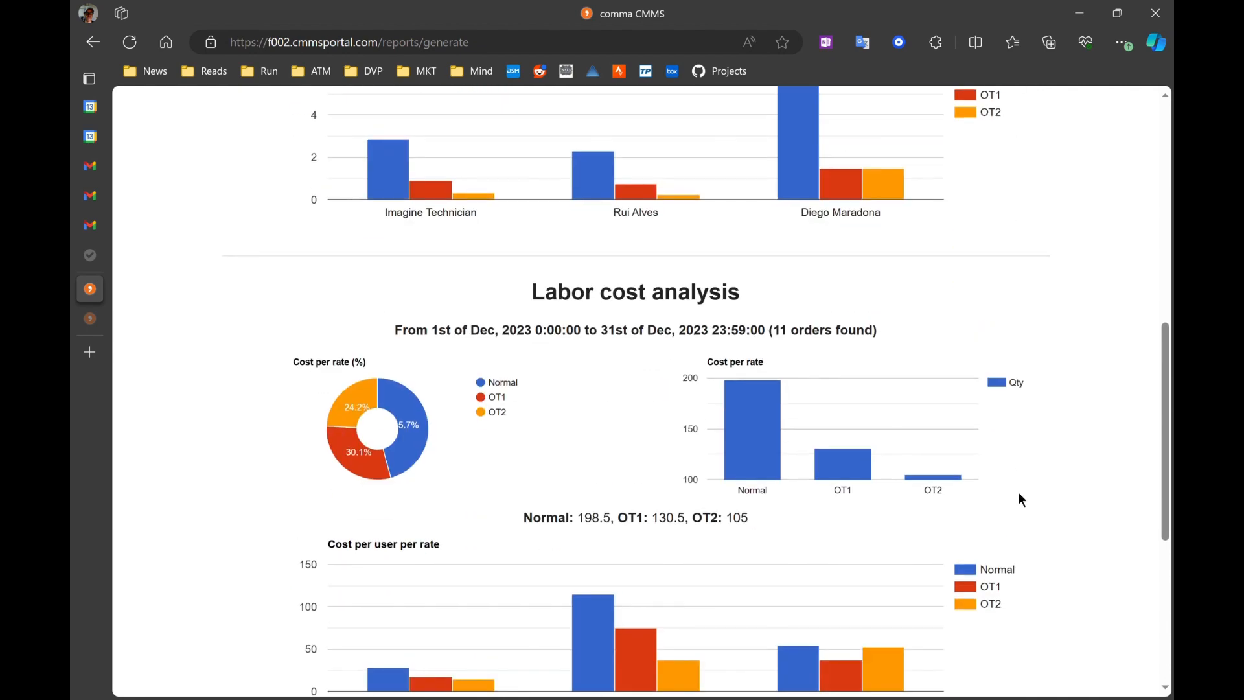
{"action": "scroll", "coordinate": [1025, 239], "scroll_direction": "down", "scroll_amount": 6}
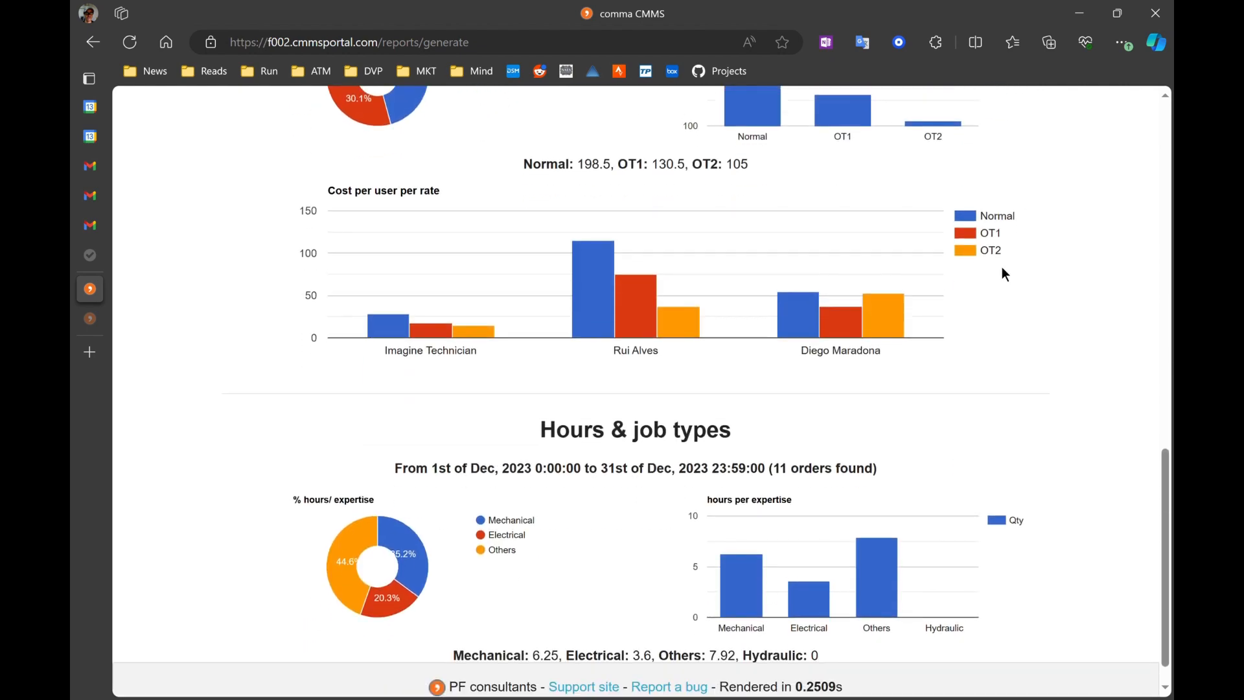
{"action": "mouse_move", "coordinate": [886, 328]}
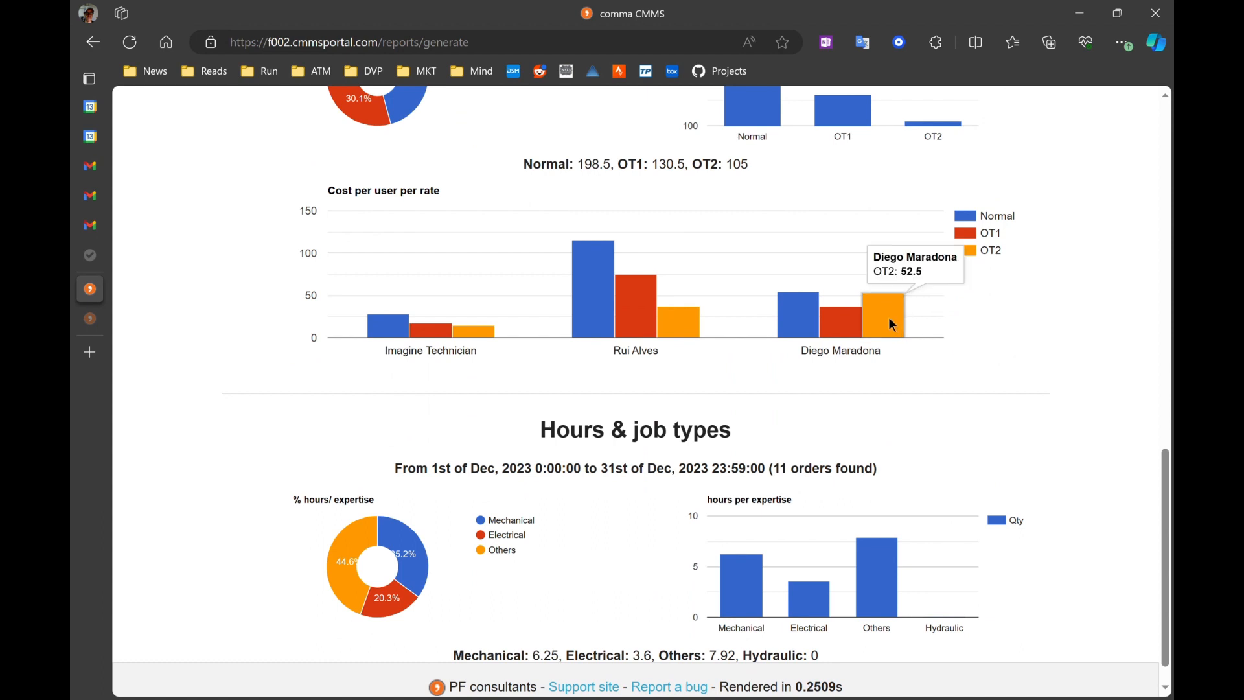
{"action": "scroll", "coordinate": [985, 354], "scroll_direction": "up", "scroll_amount": 1}
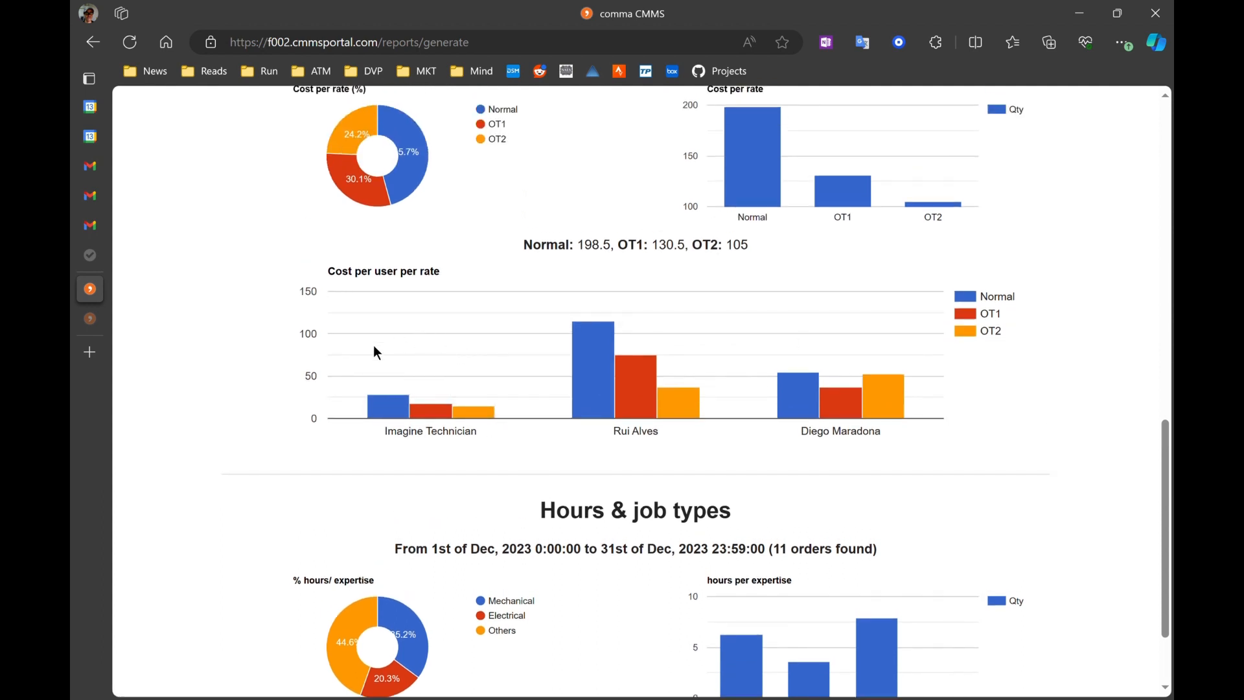
{"action": "mouse_move", "coordinate": [485, 412]}
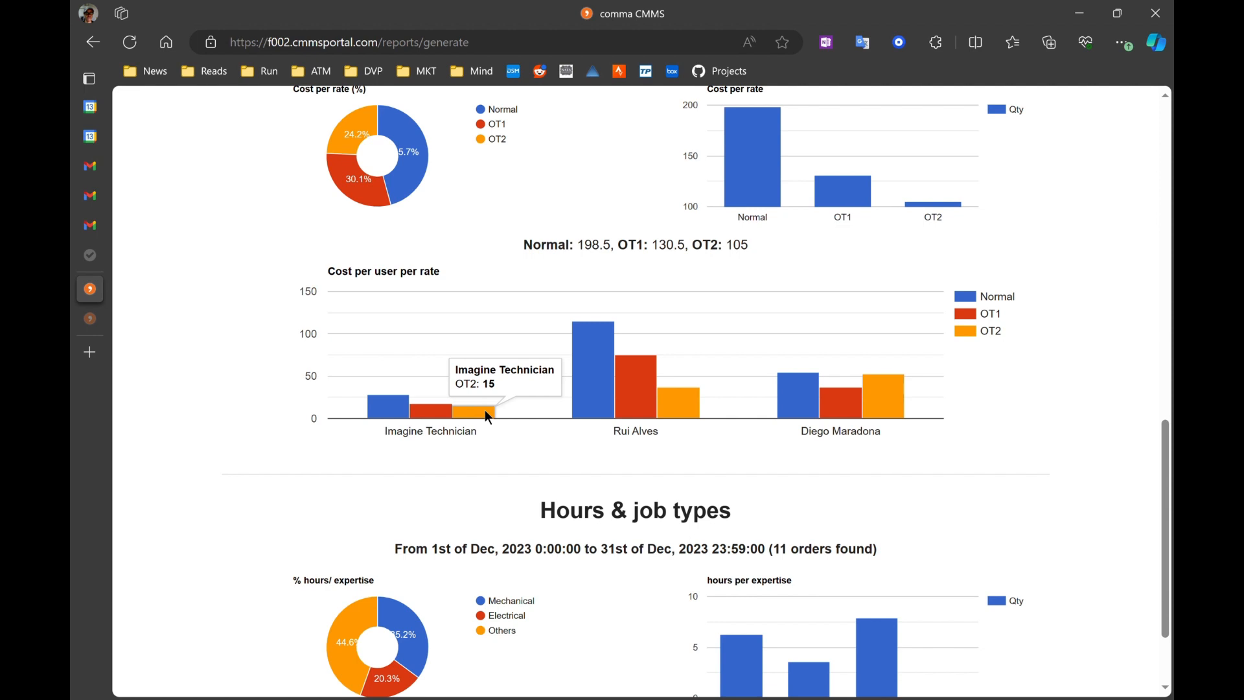
{"action": "mouse_move", "coordinate": [783, 424]}
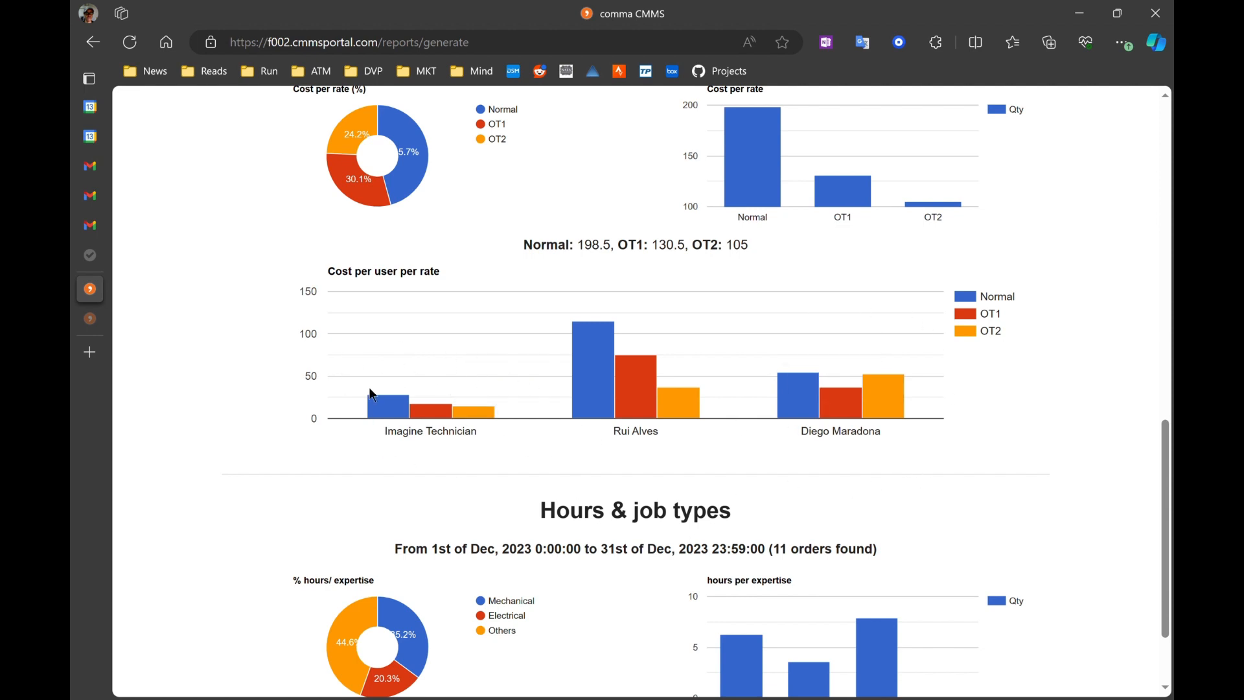
Step: Examine the Hours & job types section's hours per expertise charts at the end of the report
{"action": "scroll", "coordinate": [1083, 411], "scroll_direction": "down", "scroll_amount": 2}
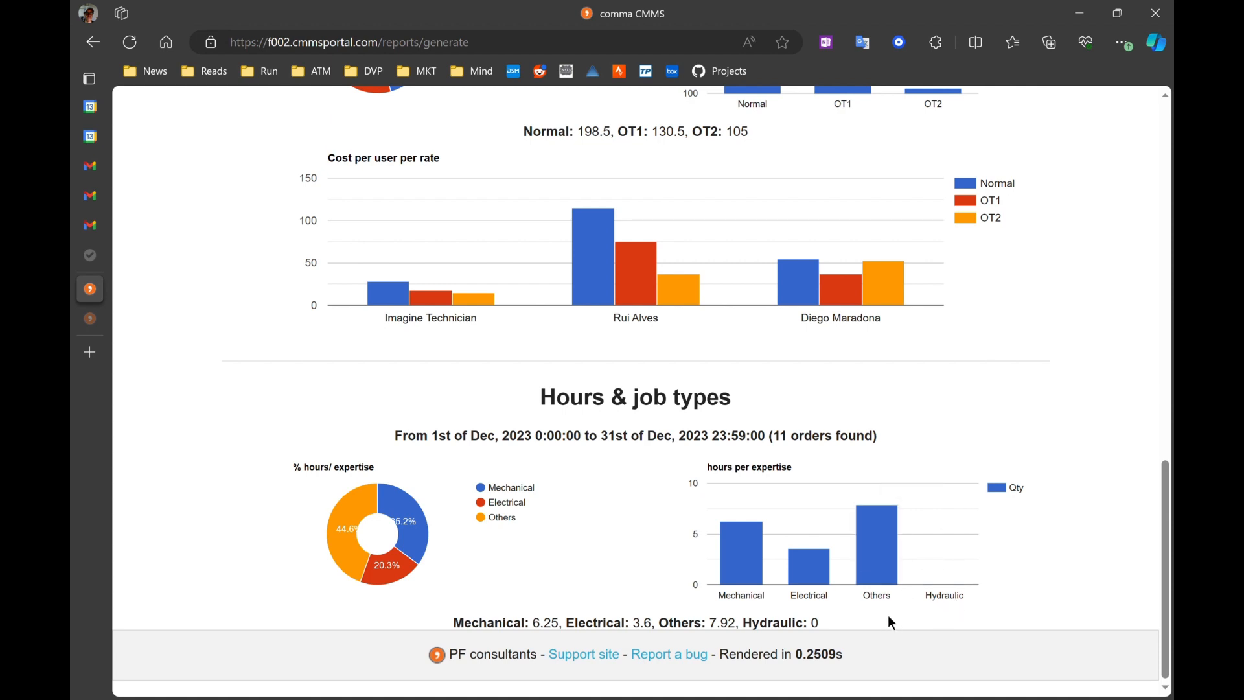
{"action": "mouse_move", "coordinate": [737, 582]}
{"action": "scroll", "coordinate": [1028, 412], "scroll_direction": "up", "scroll_amount": 1}
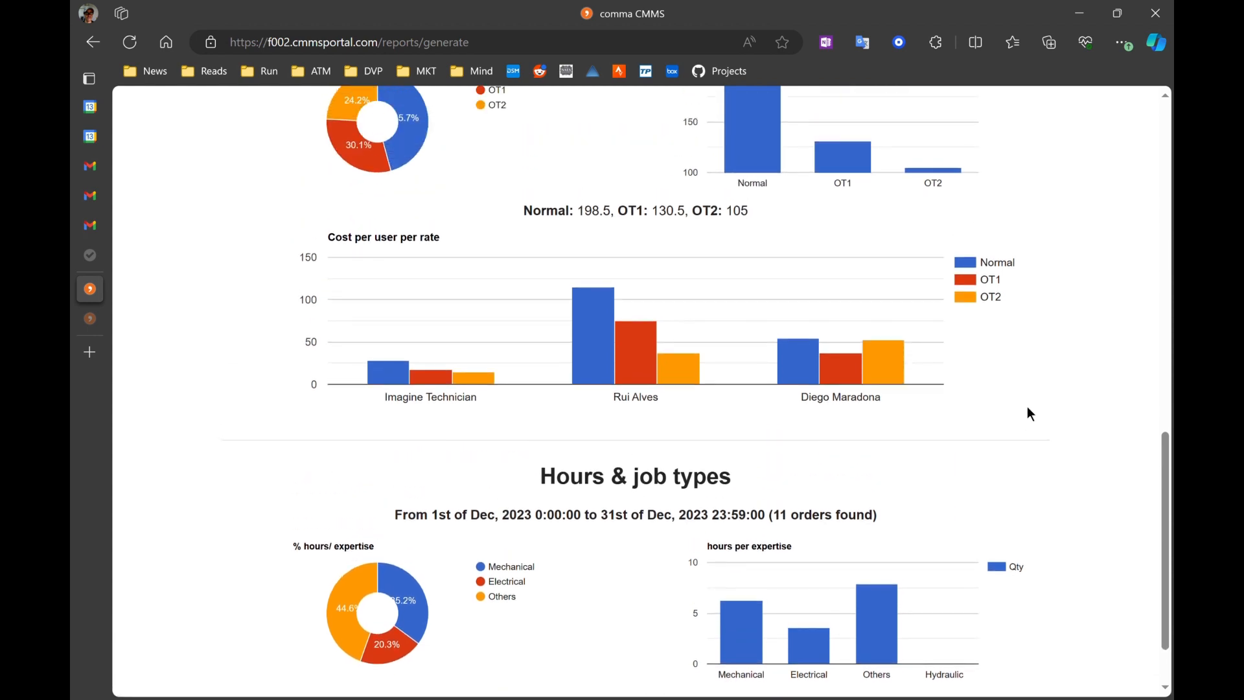